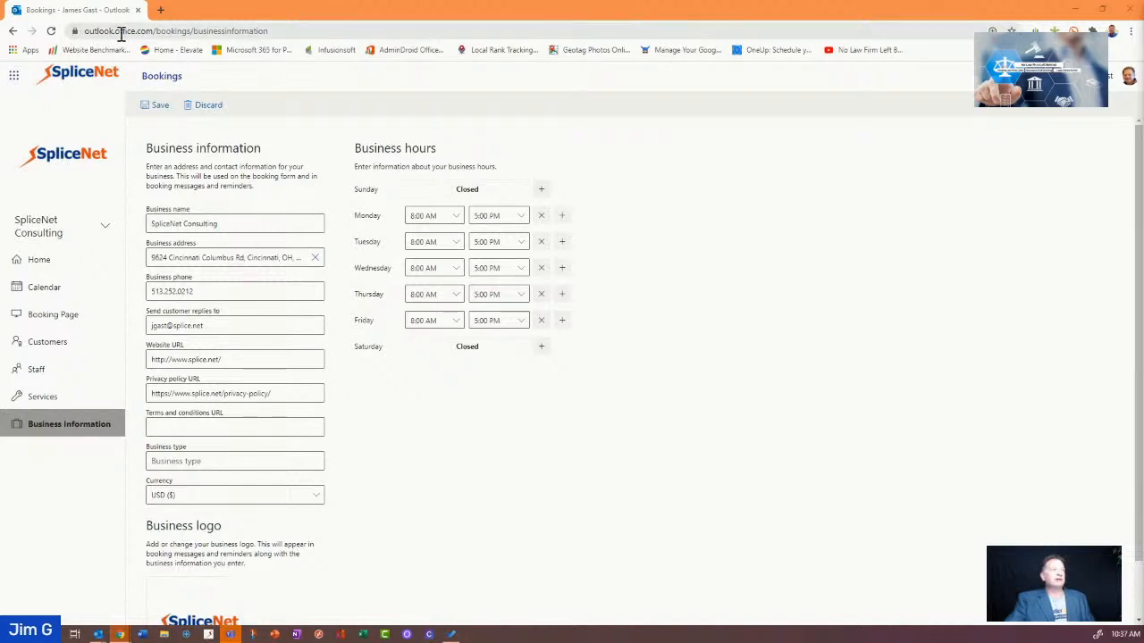
{"action": "left_click", "coordinate": [14, 75]}
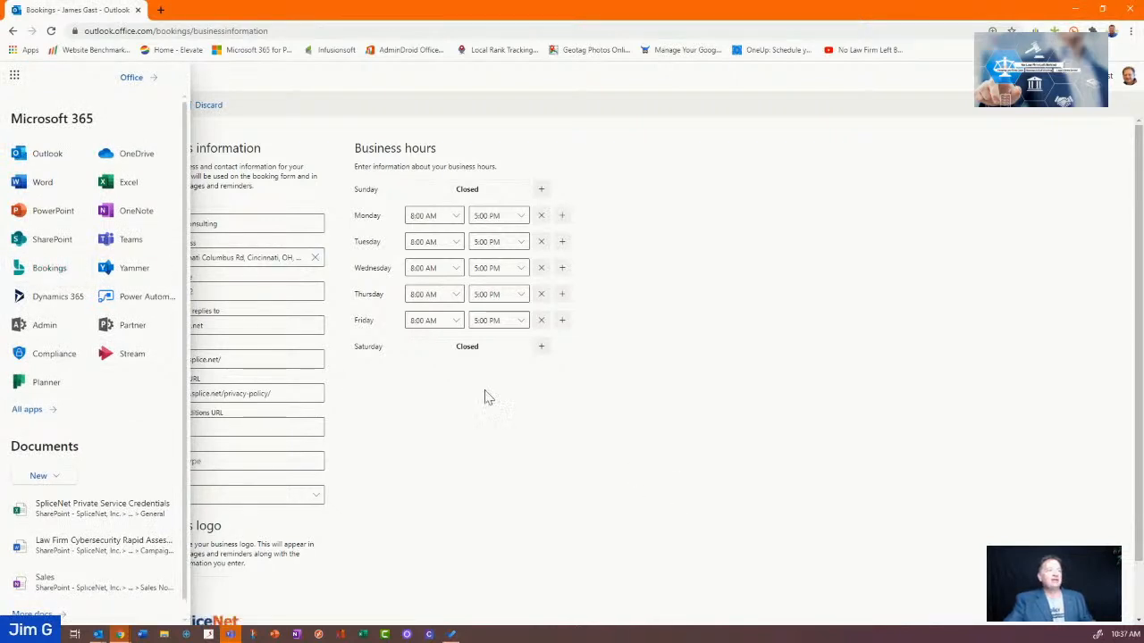
{"action": "left_click", "coordinate": [503, 471]}
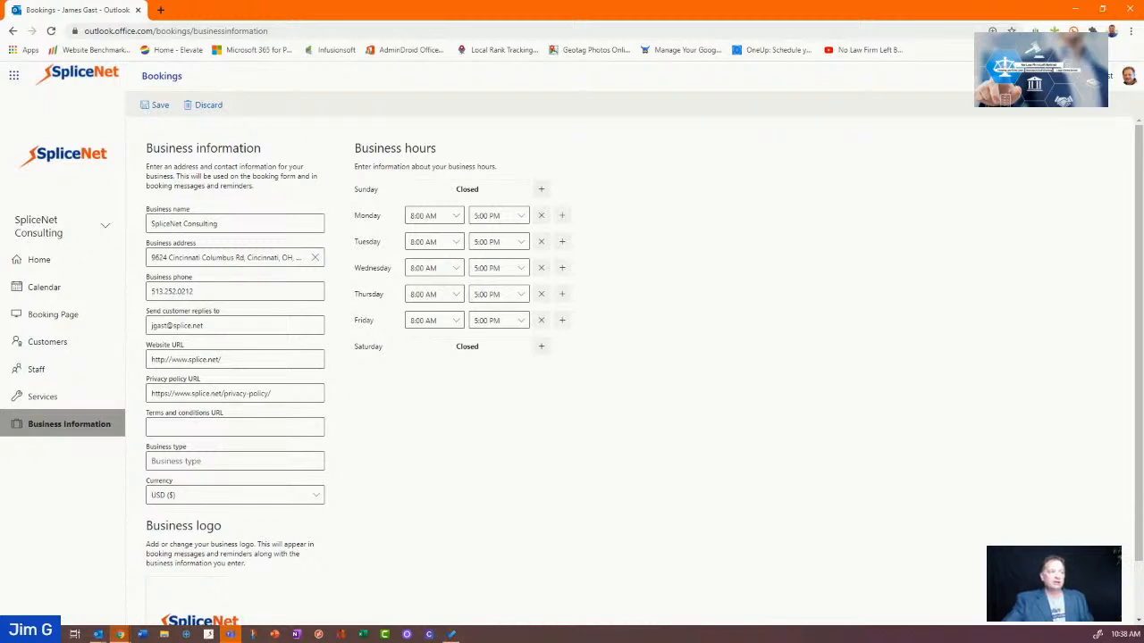
{"action": "scroll", "coordinate": [473, 482], "scroll_direction": "down", "scroll_amount": 1}
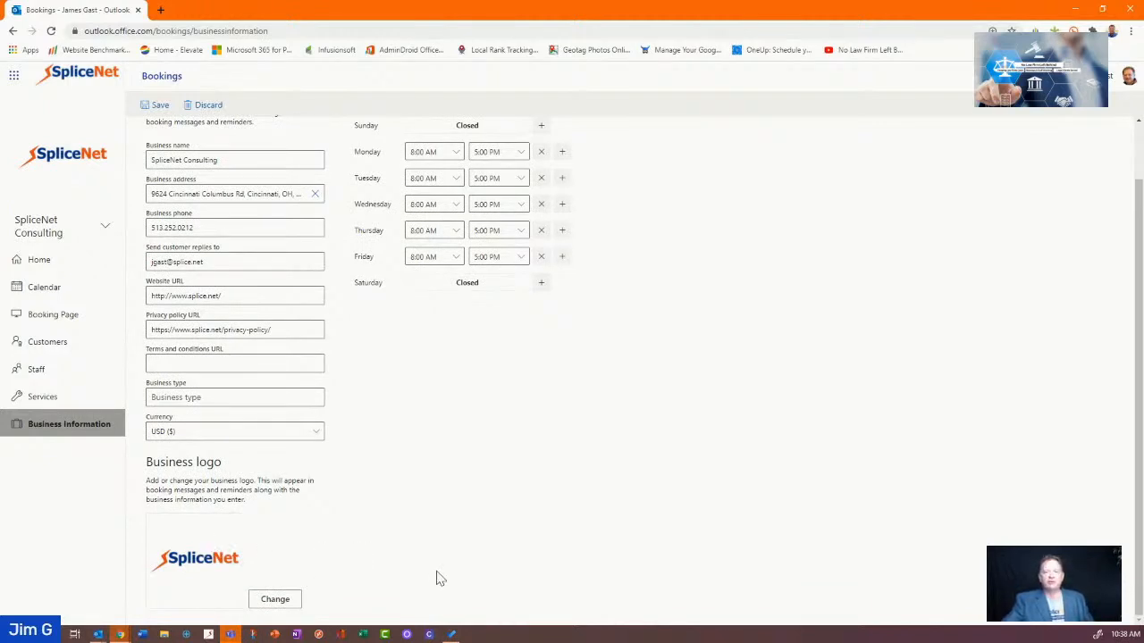
{"action": "scroll", "coordinate": [437, 579], "scroll_direction": "up", "scroll_amount": 1}
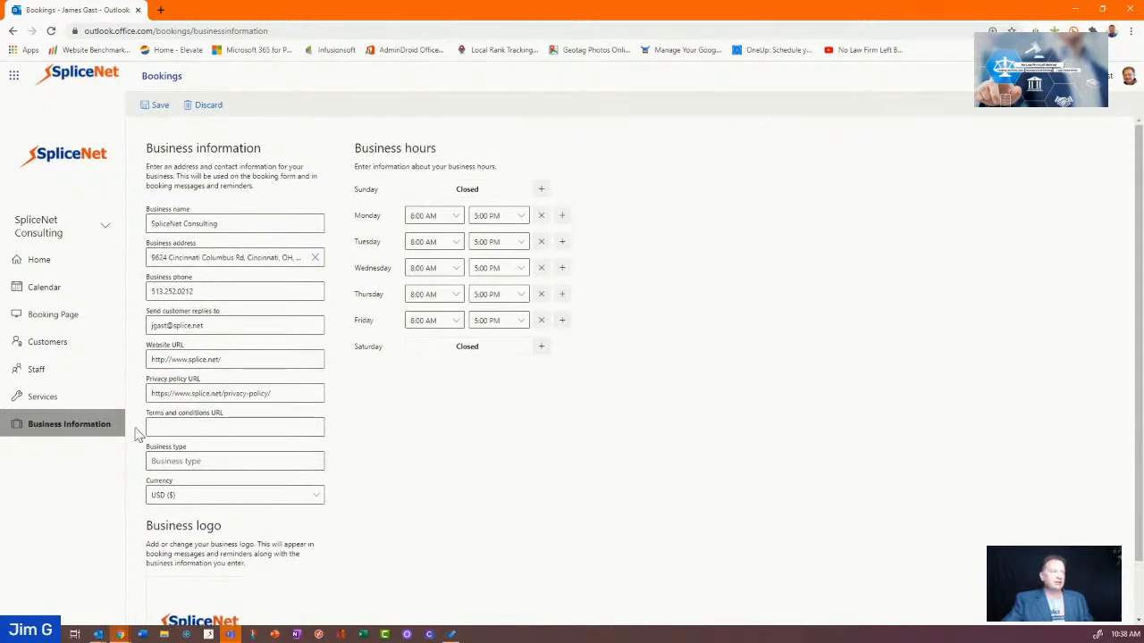
Show the Manage services list with its twelve bookable services
{"action": "left_click", "coordinate": [64, 397]}
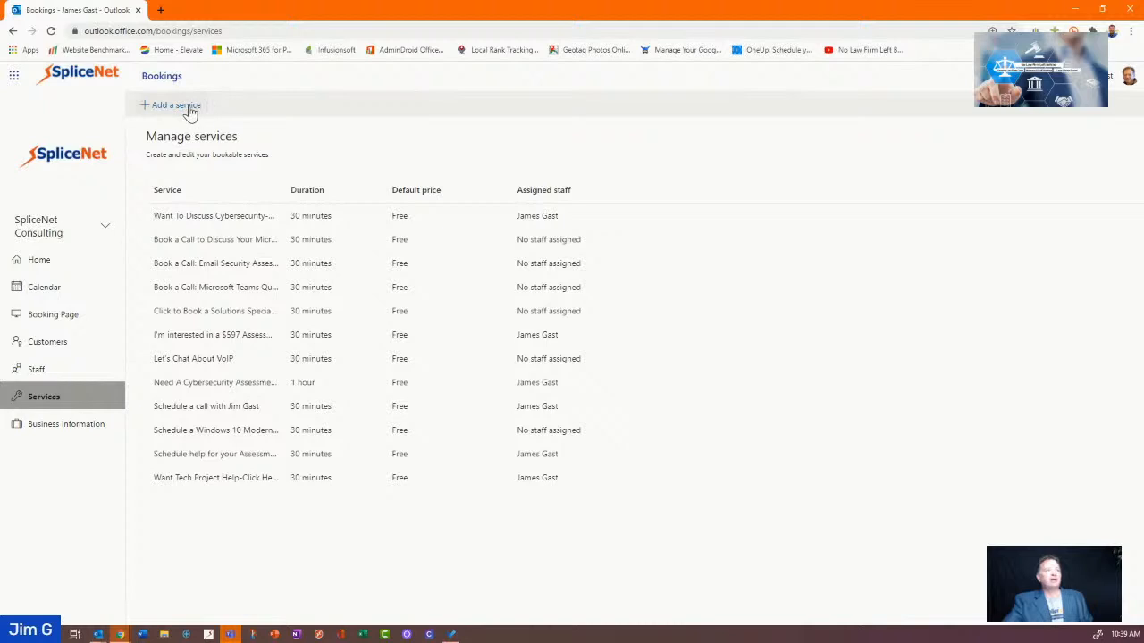
Add a new service with a short name built from the consultant's first name
{"action": "left_click", "coordinate": [189, 108]}
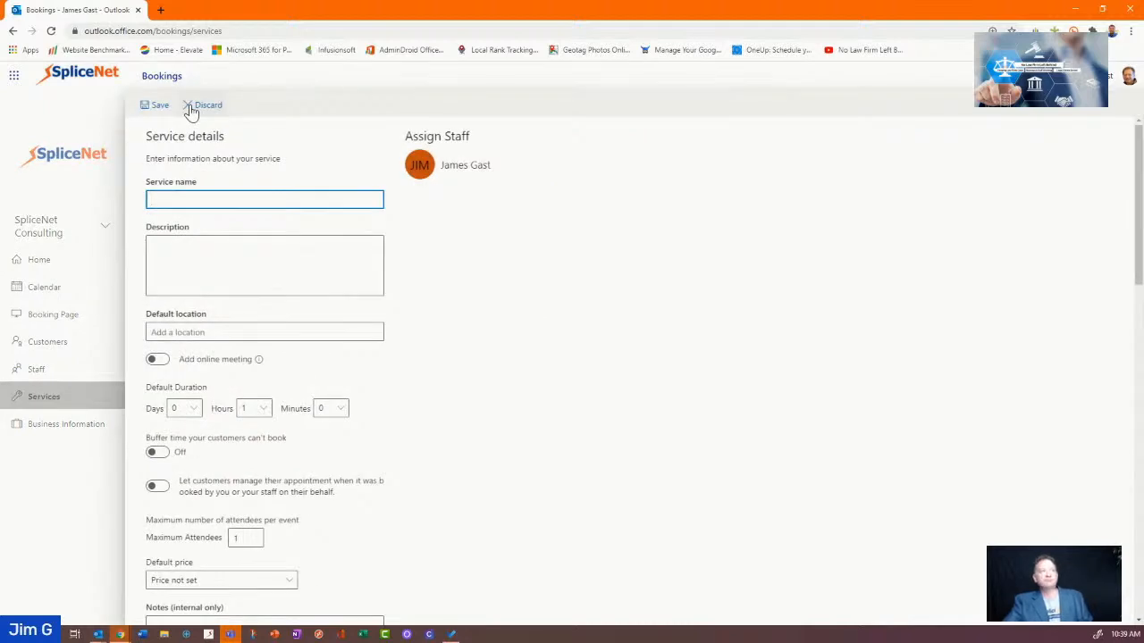
{"action": "type", "text": "In"}
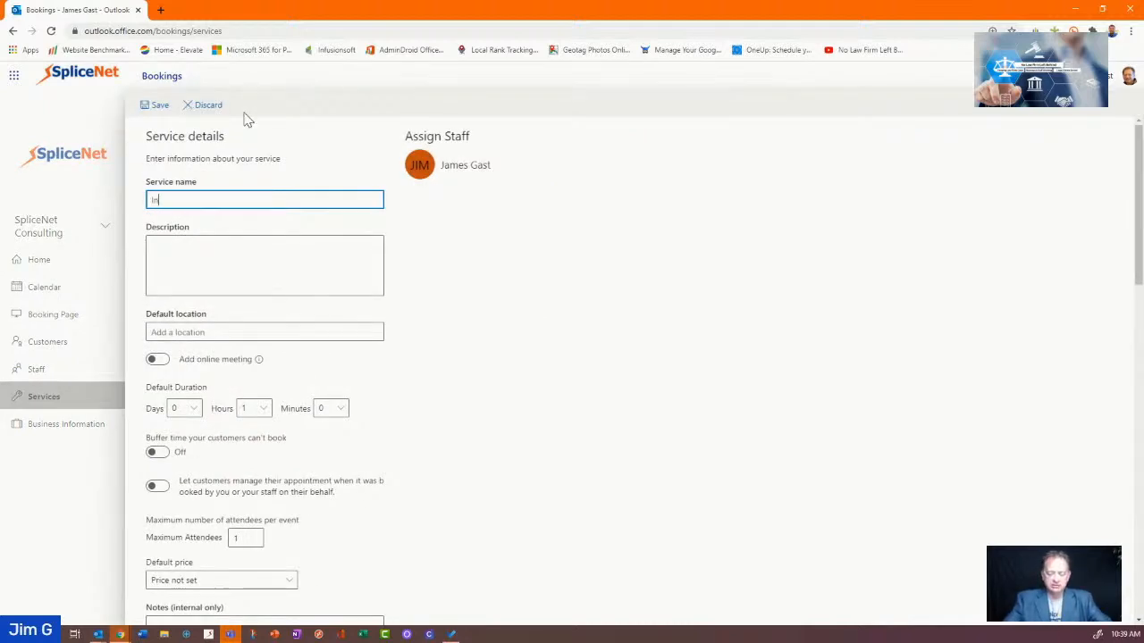
{"action": "key", "text": "BackSpace"}
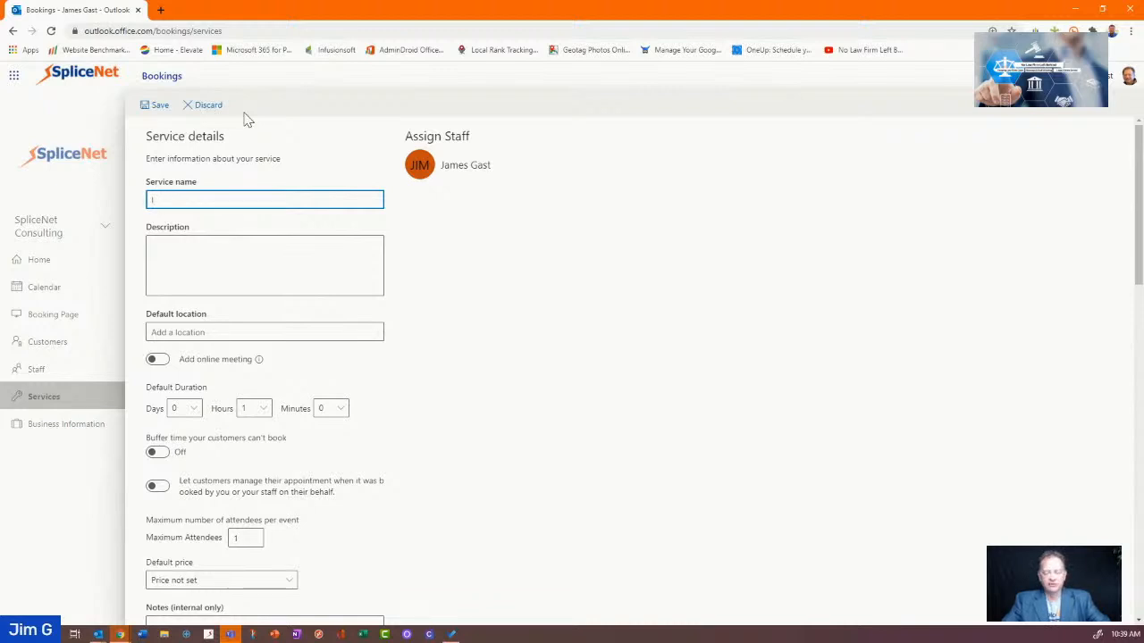
{"action": "type", "text": "C"}
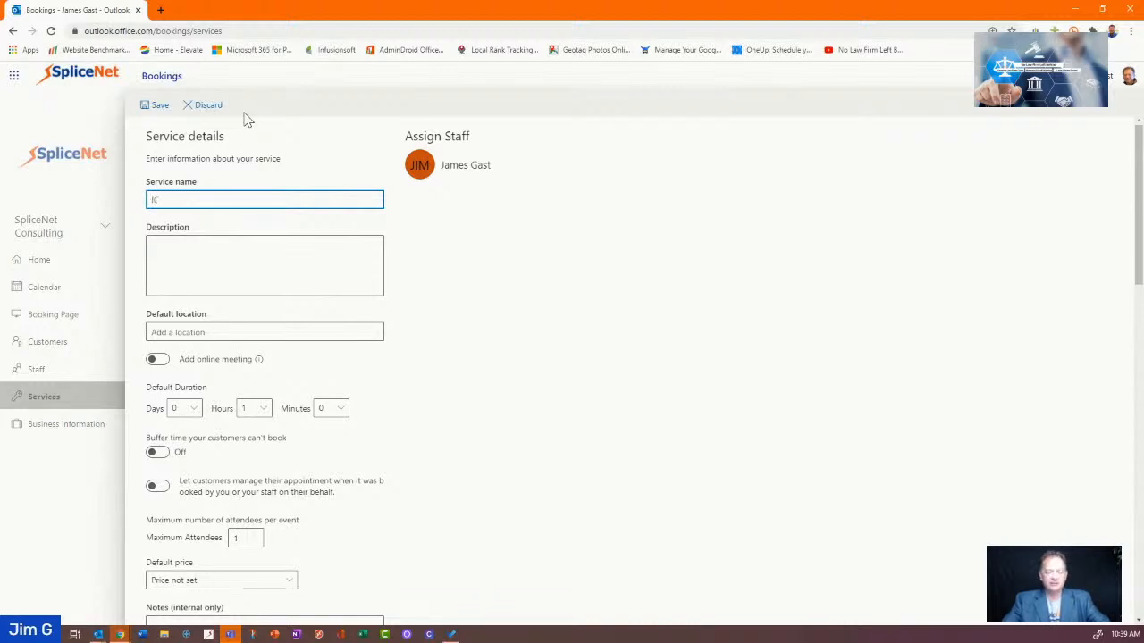
{"action": "type", "text": "-Jim"}
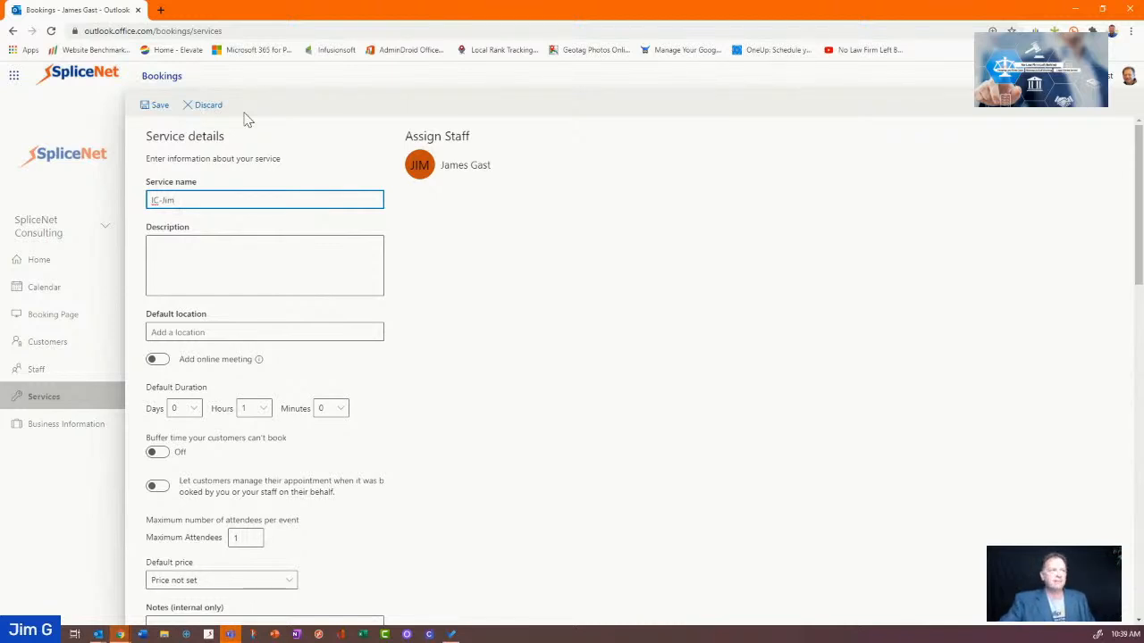
Describe it as an initial consult with the consultant and begin entering '96' as its default location
{"action": "left_click", "coordinate": [215, 281]}
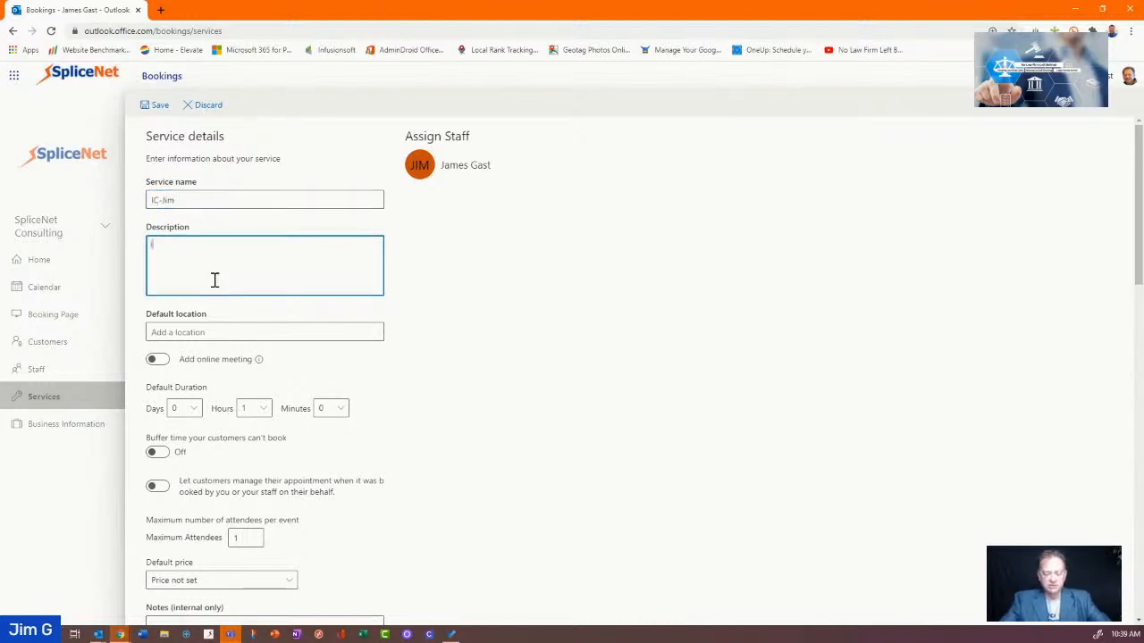
{"action": "type", "text": "Initial "}
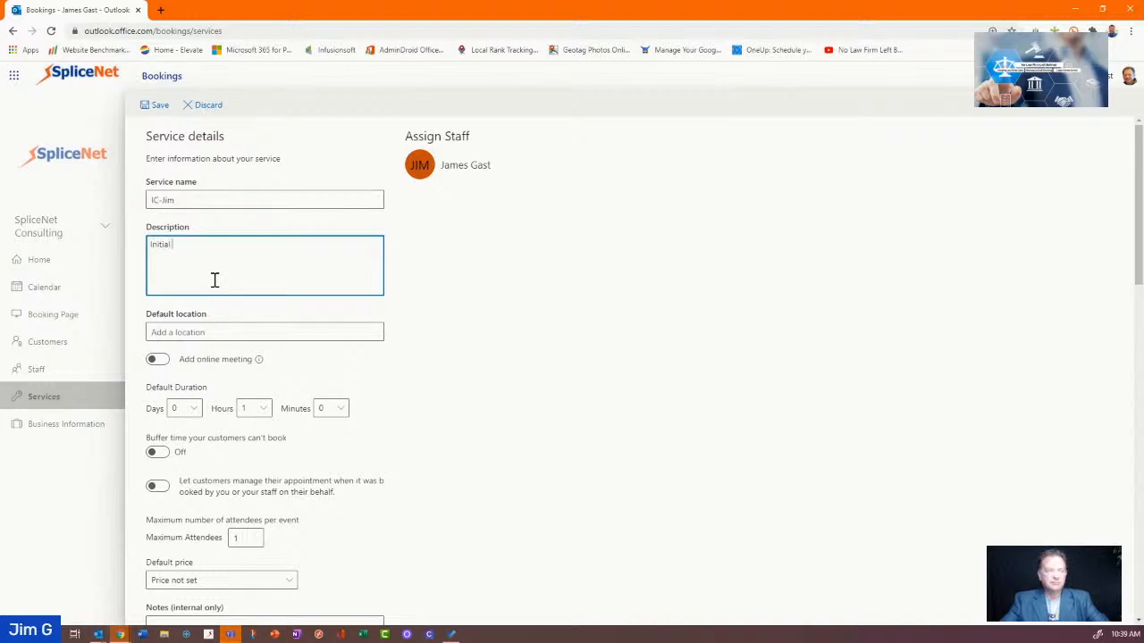
{"action": "type", "text": "Consu"}
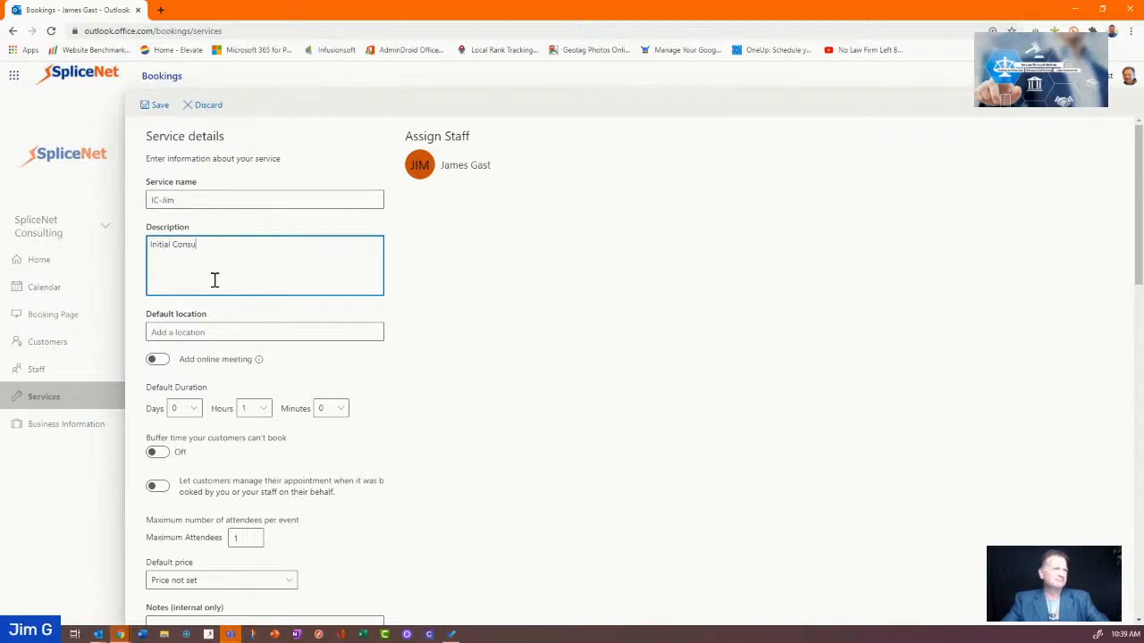
{"action": "type", "text": "lt with Jim"}
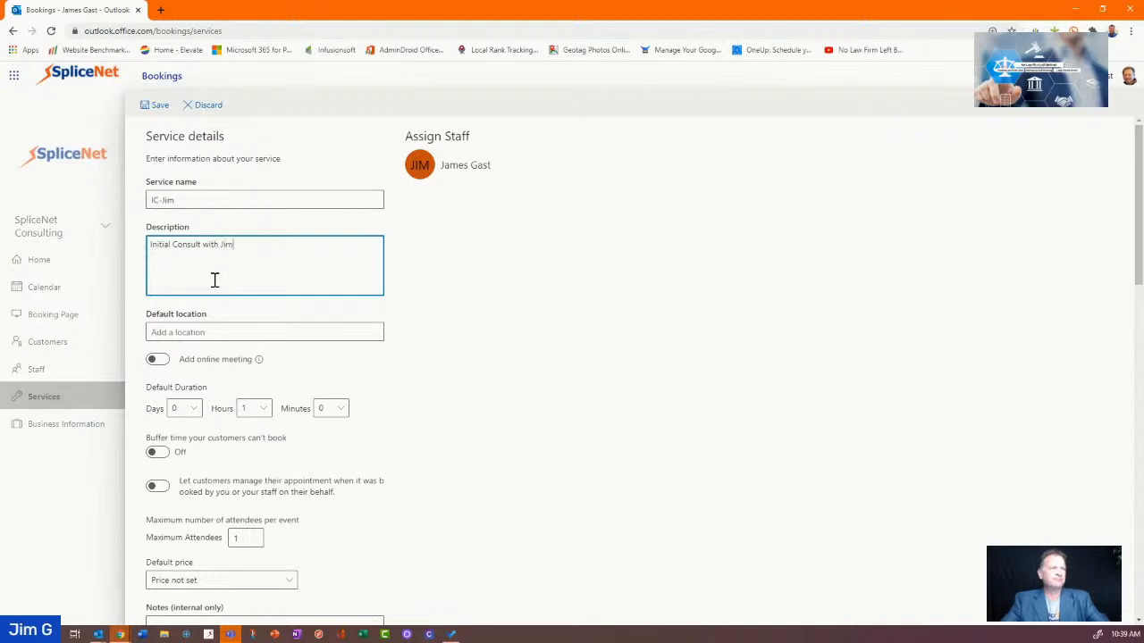
{"action": "key", "text": "Tab"}
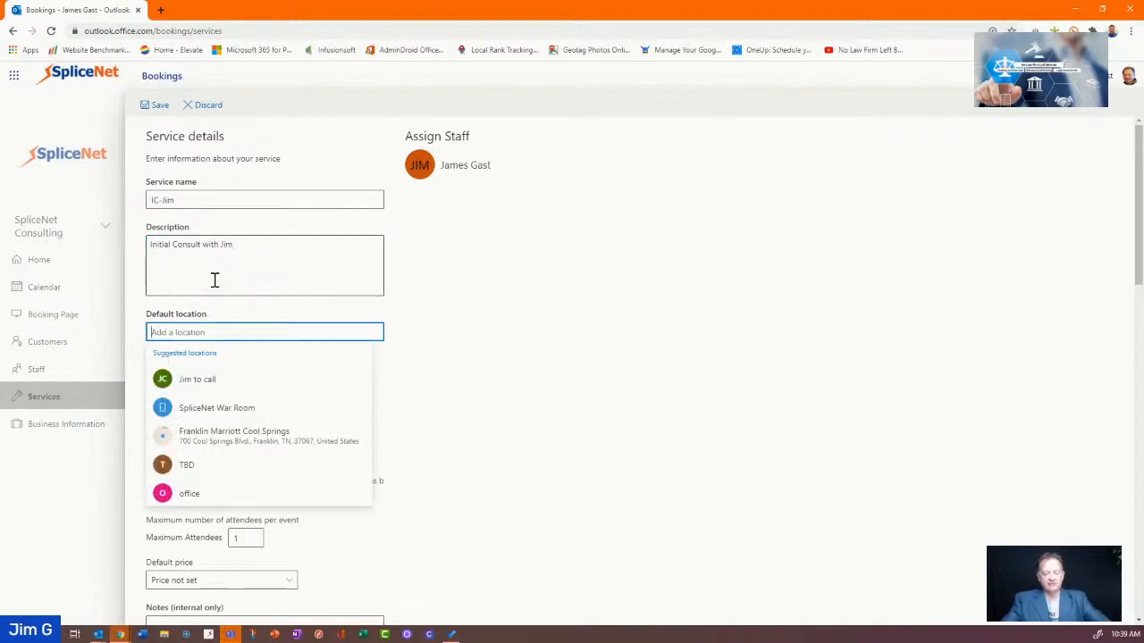
{"action": "type", "text": "96"}
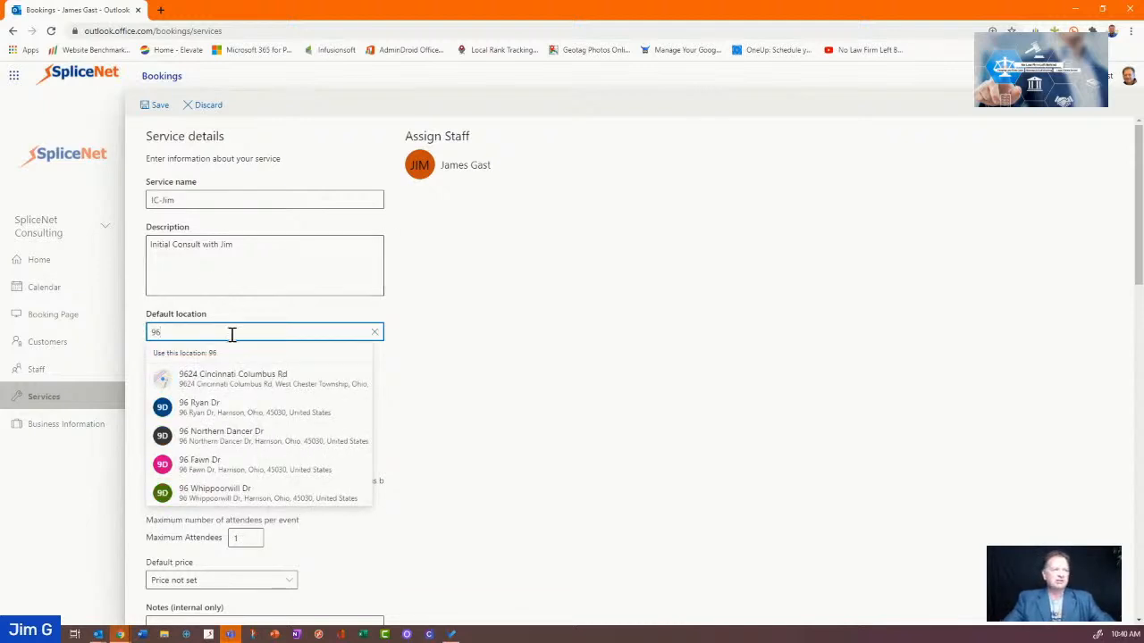
Turn on online meetings for the service and clear its default location
{"action": "left_click", "coordinate": [273, 385]}
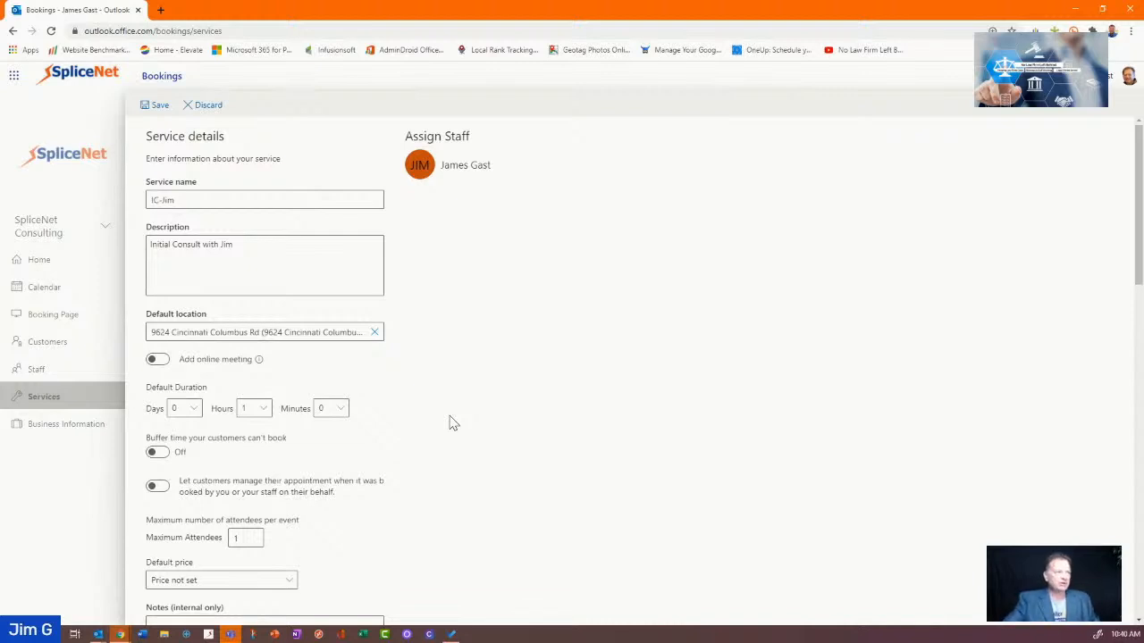
{"action": "scroll", "coordinate": [453, 422], "scroll_direction": "down", "scroll_amount": 1}
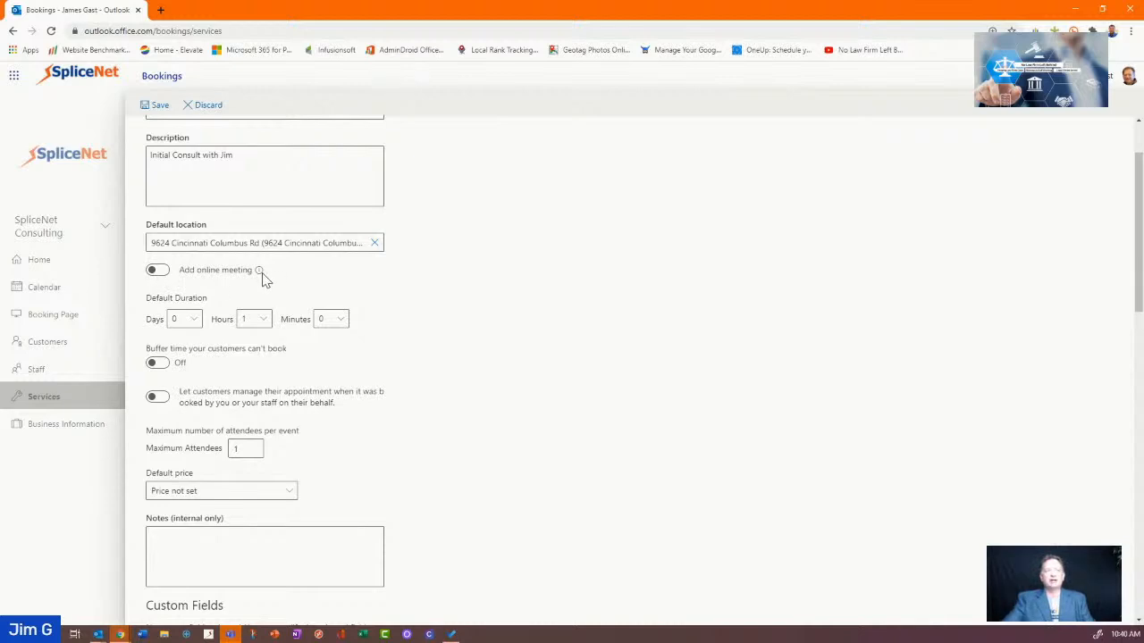
{"action": "left_click", "coordinate": [159, 271]}
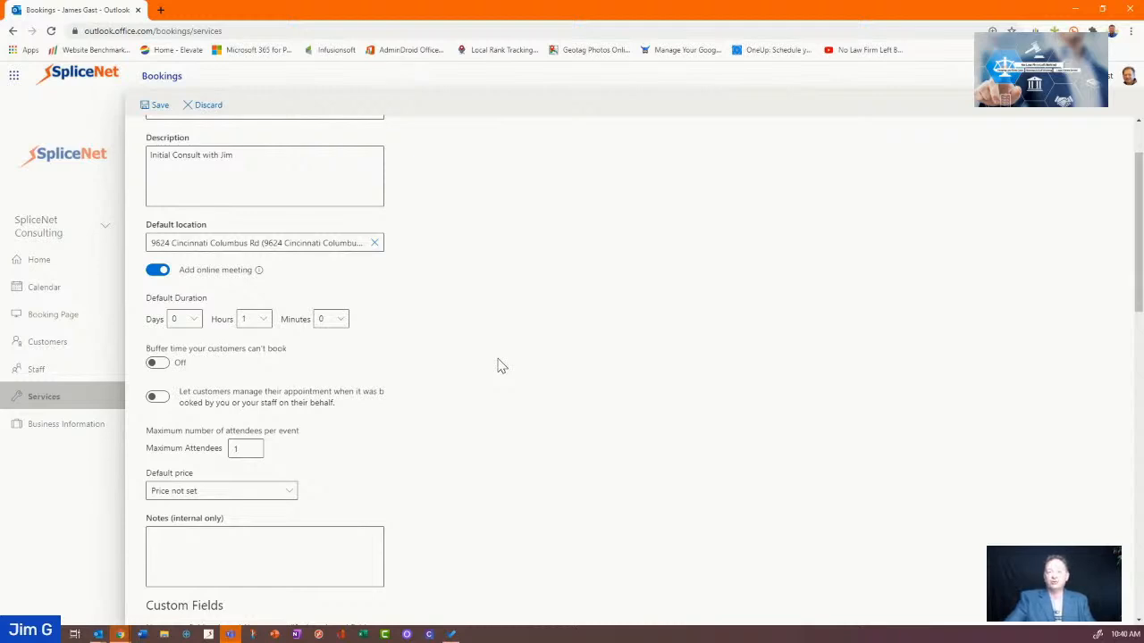
{"action": "scroll", "coordinate": [454, 298], "scroll_direction": "up", "scroll_amount": 1}
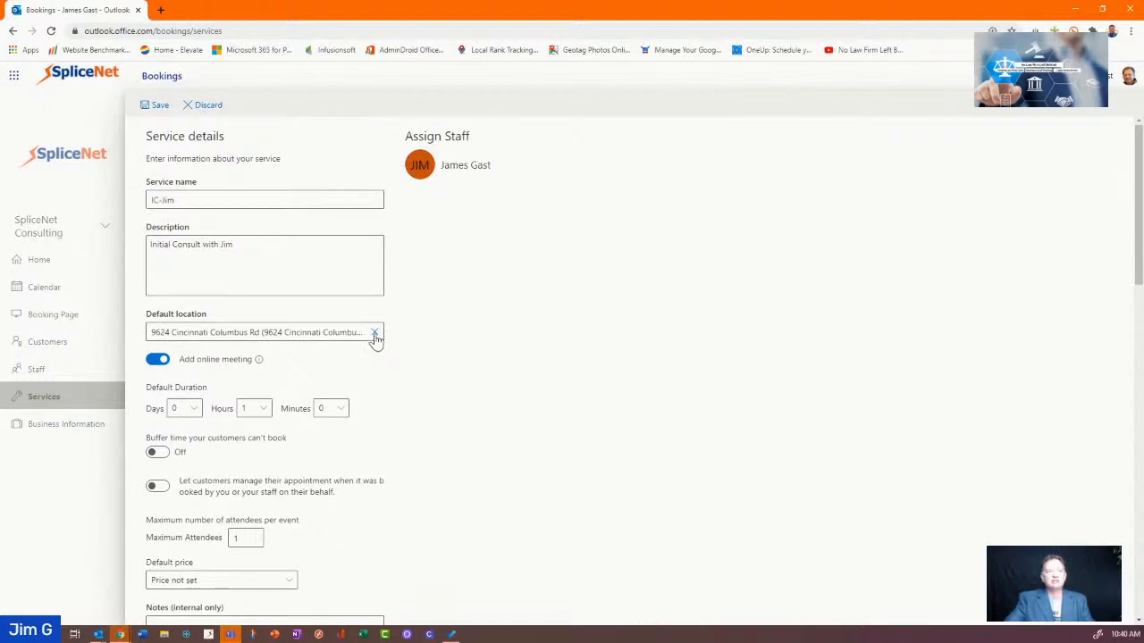
{"action": "left_click", "coordinate": [374, 333]}
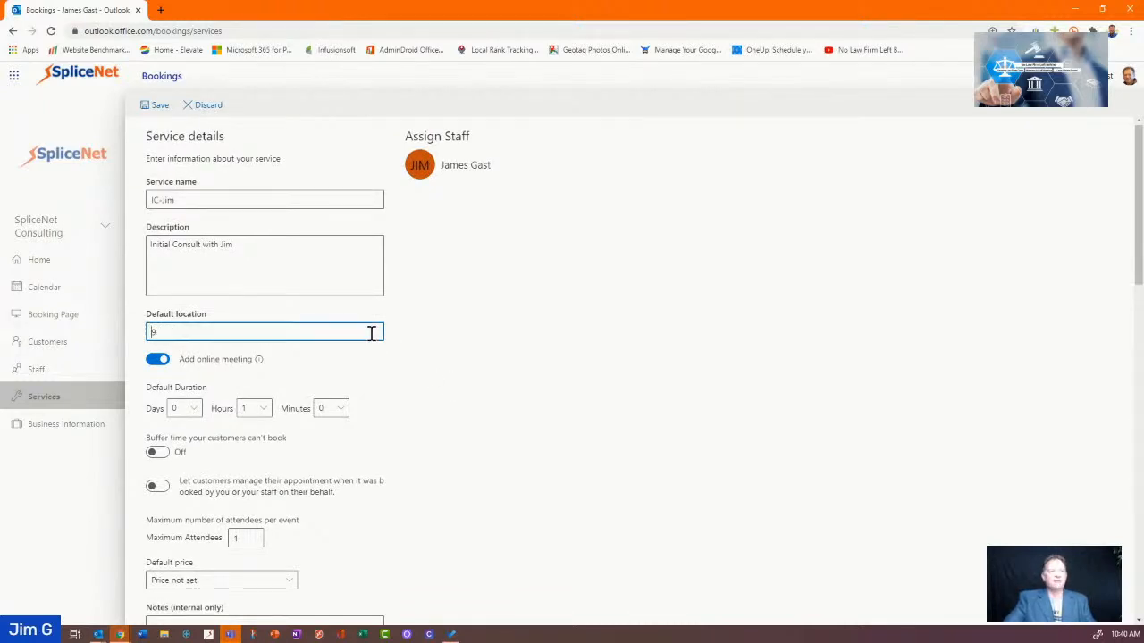
{"action": "left_click", "coordinate": [501, 381]}
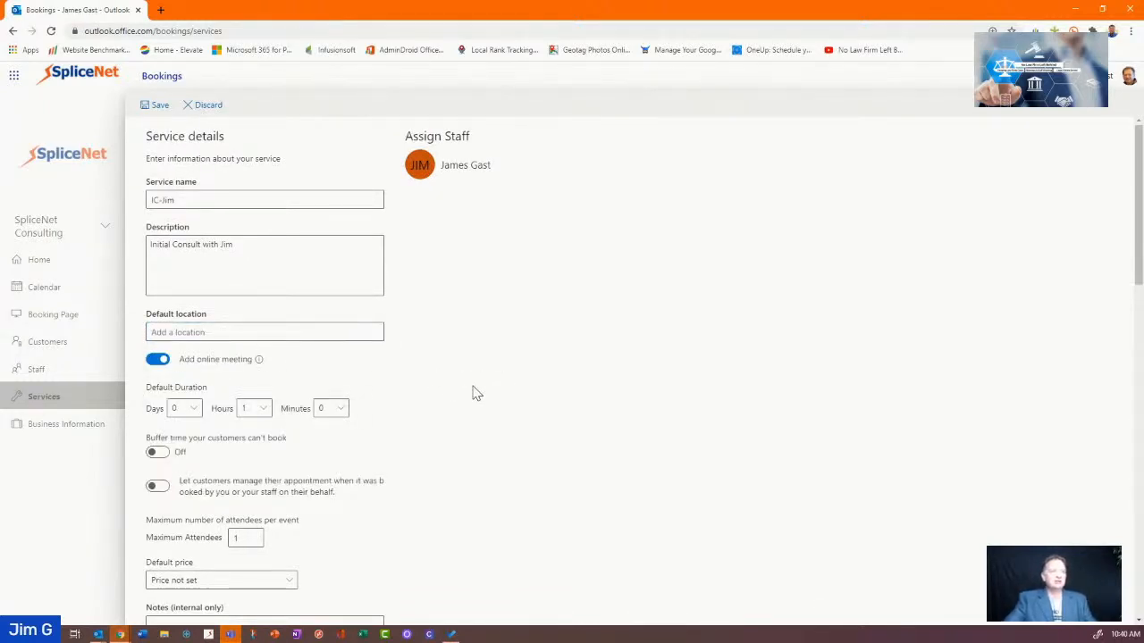
Add 30-minute buffers before and after appointments and let customers manage their appointments
{"action": "scroll", "coordinate": [464, 388], "scroll_direction": "down", "scroll_amount": 2}
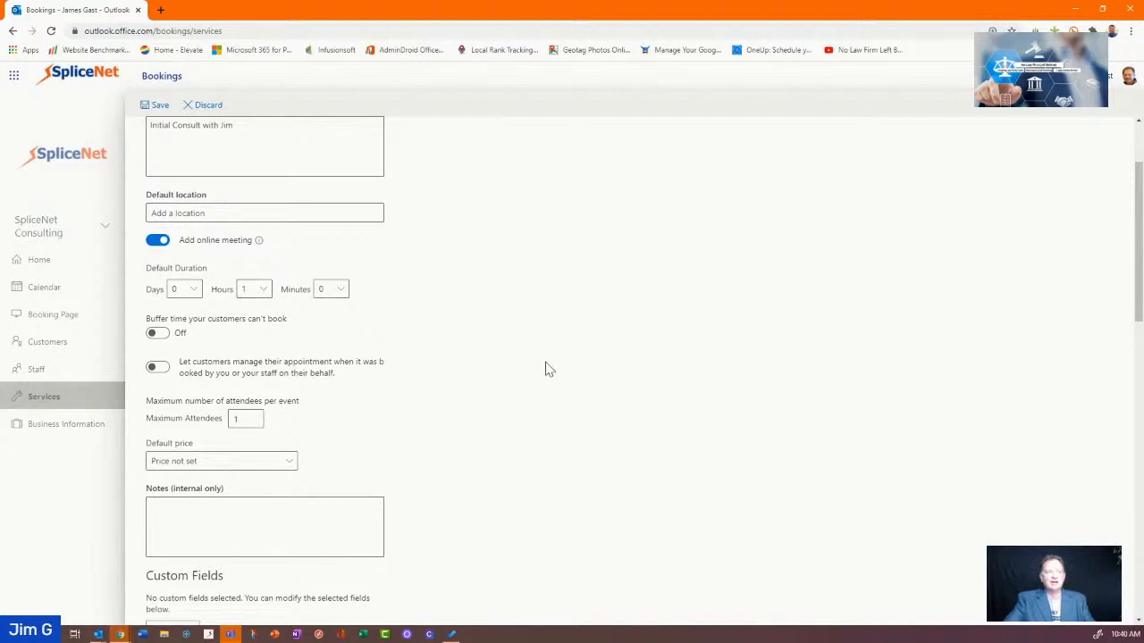
{"action": "left_click", "coordinate": [163, 336]}
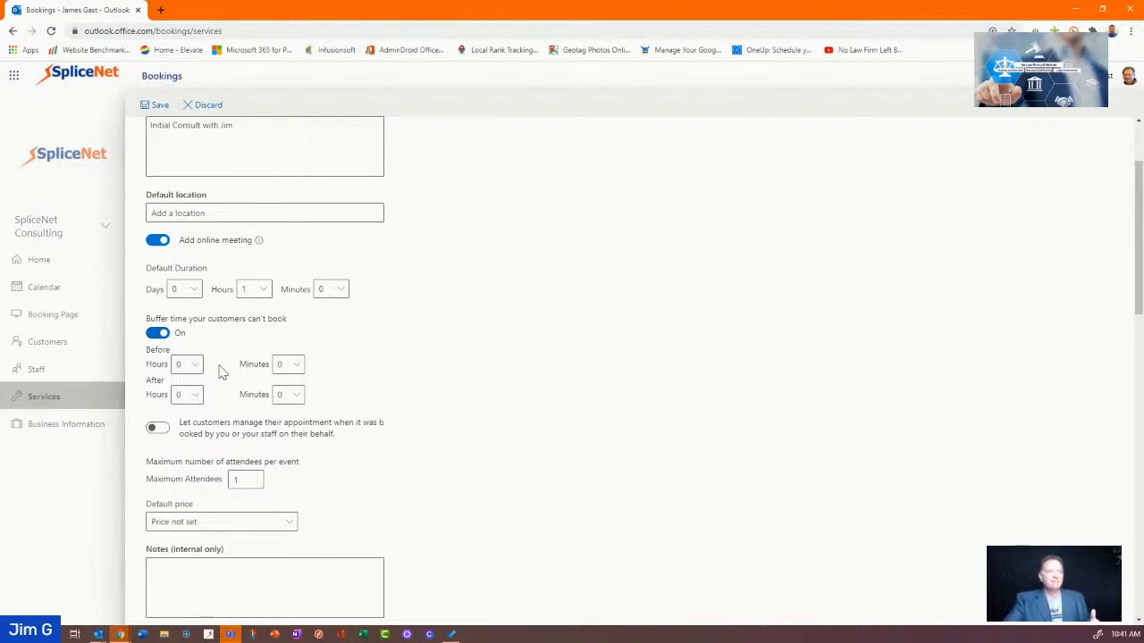
{"action": "left_click", "coordinate": [294, 364]}
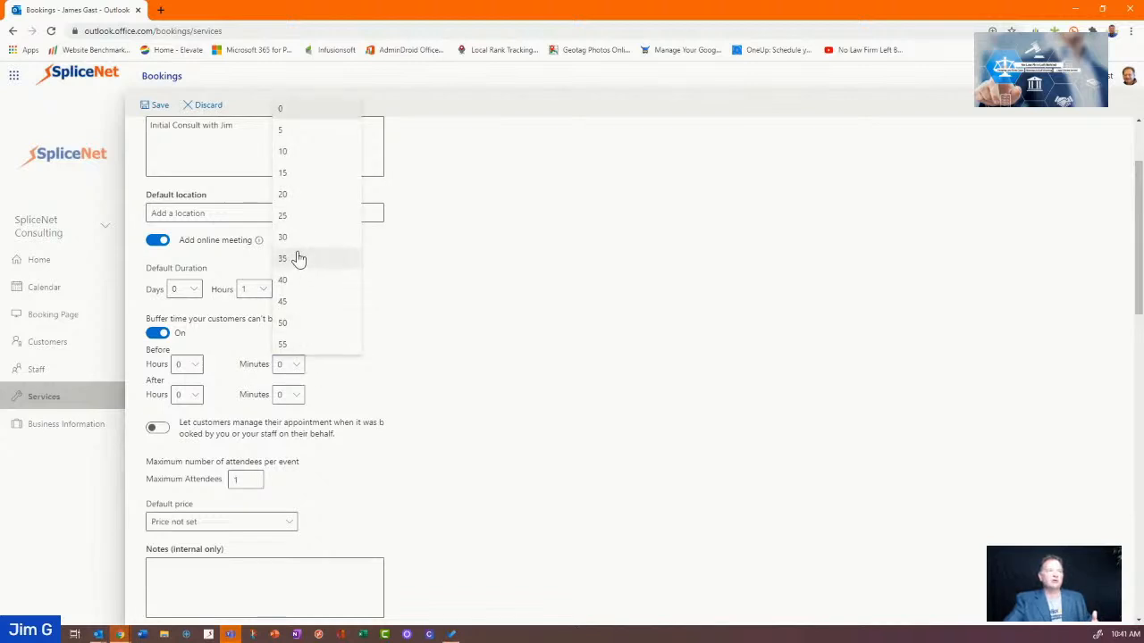
{"action": "left_click", "coordinate": [298, 248]}
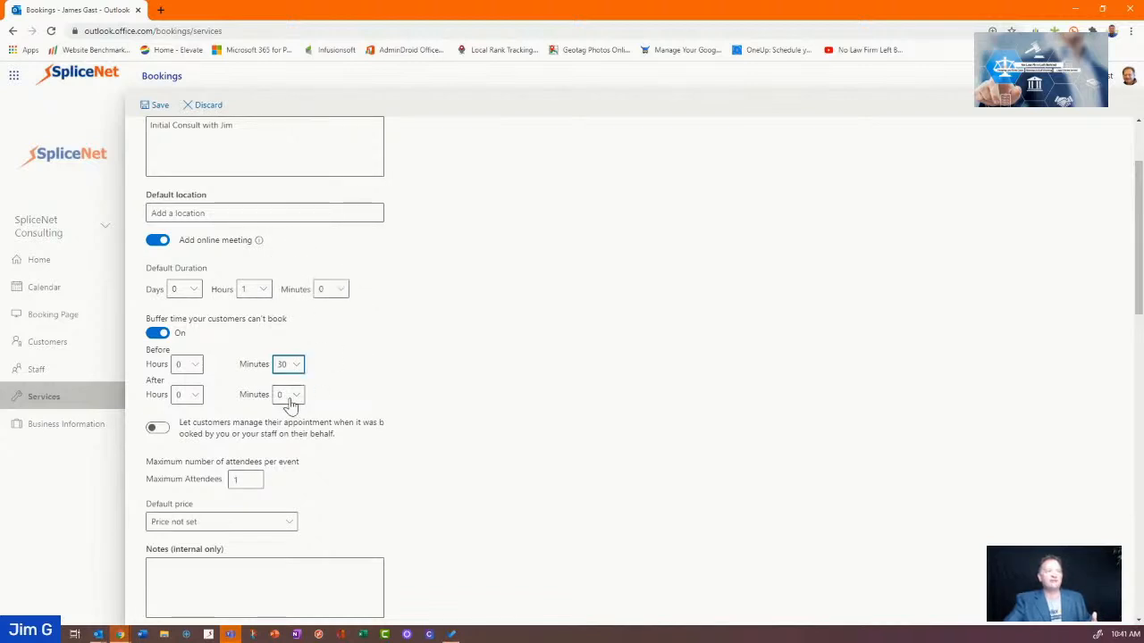
{"action": "left_click", "coordinate": [291, 398]}
{"action": "left_click", "coordinate": [288, 268]}
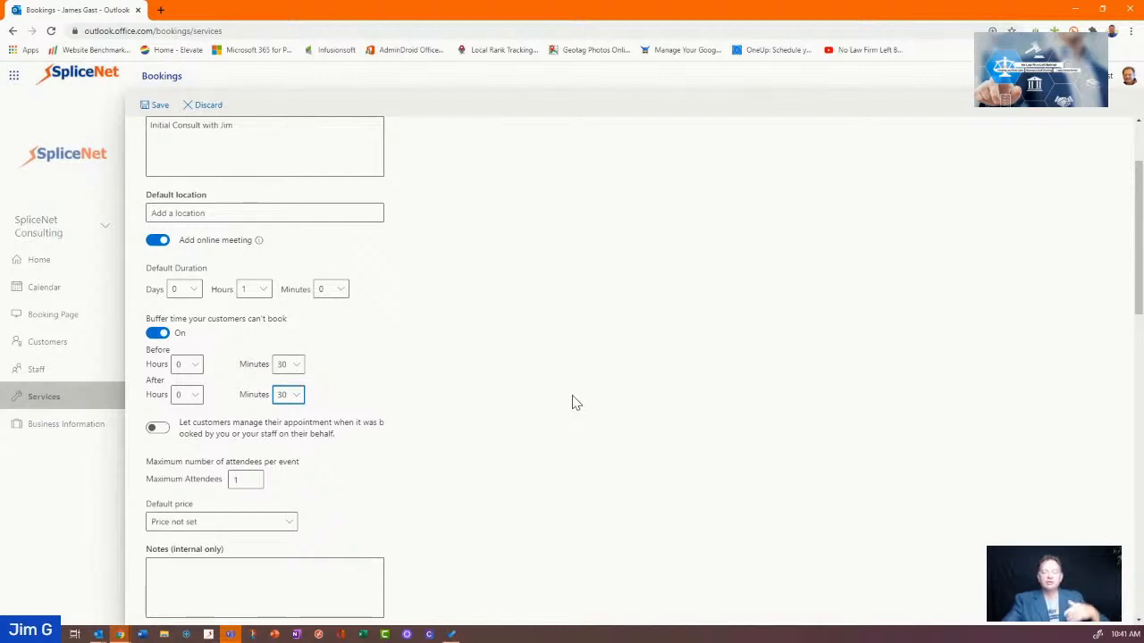
{"action": "scroll", "coordinate": [542, 396], "scroll_direction": "down", "scroll_amount": 1}
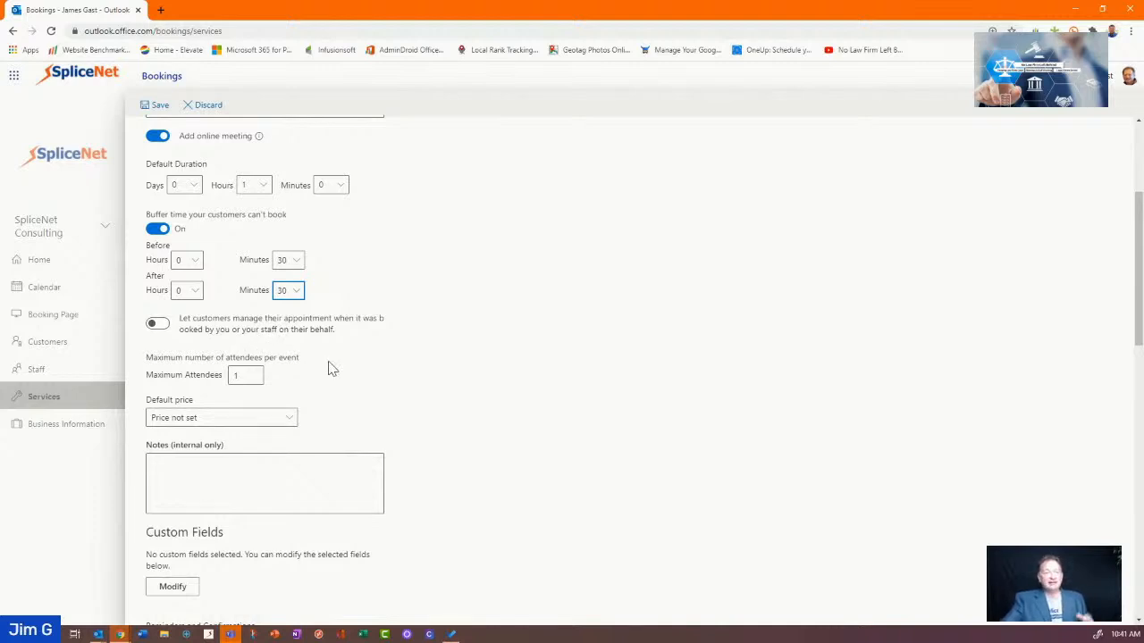
{"action": "left_click", "coordinate": [158, 325]}
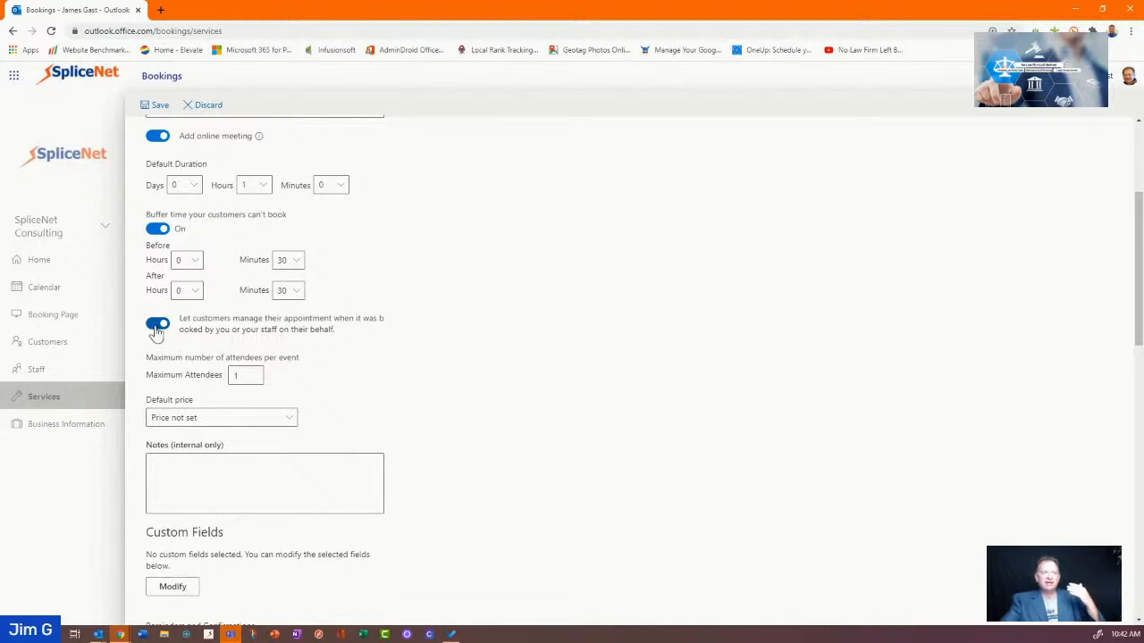
Turn customer self-management back off and set the service's default price to Free
{"action": "left_click", "coordinate": [156, 325]}
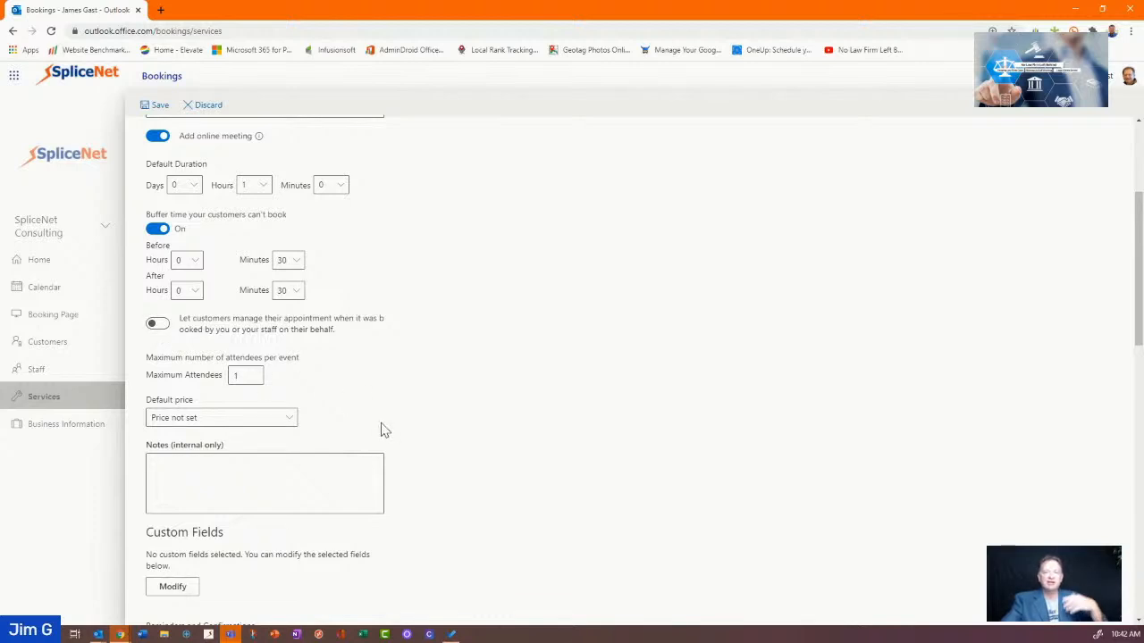
{"action": "left_click", "coordinate": [253, 382]}
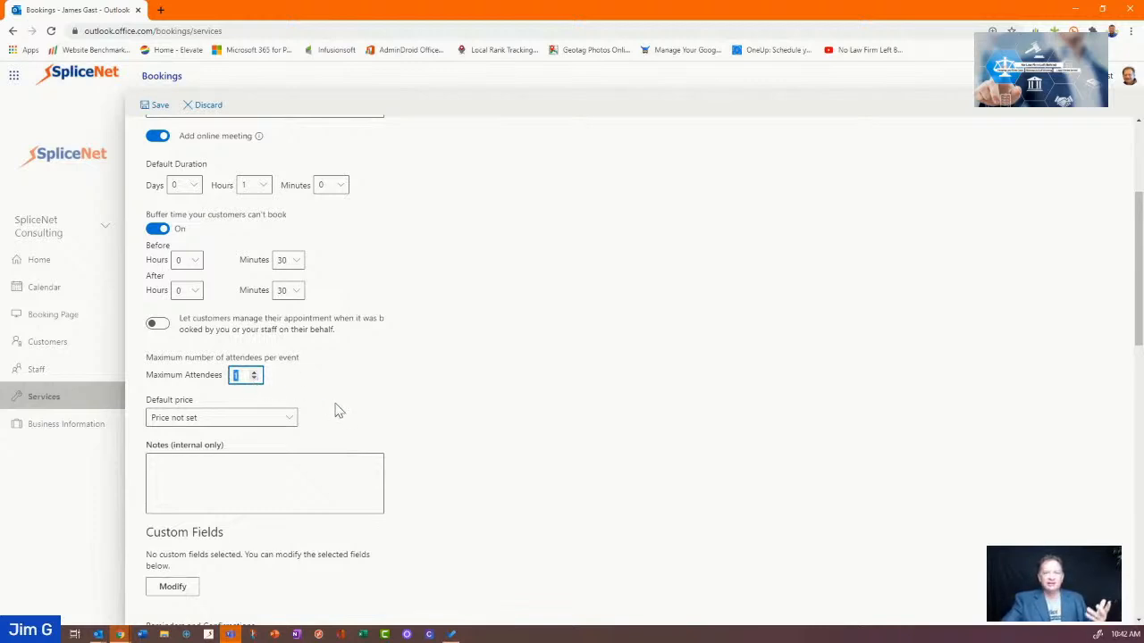
{"action": "left_click", "coordinate": [289, 420]}
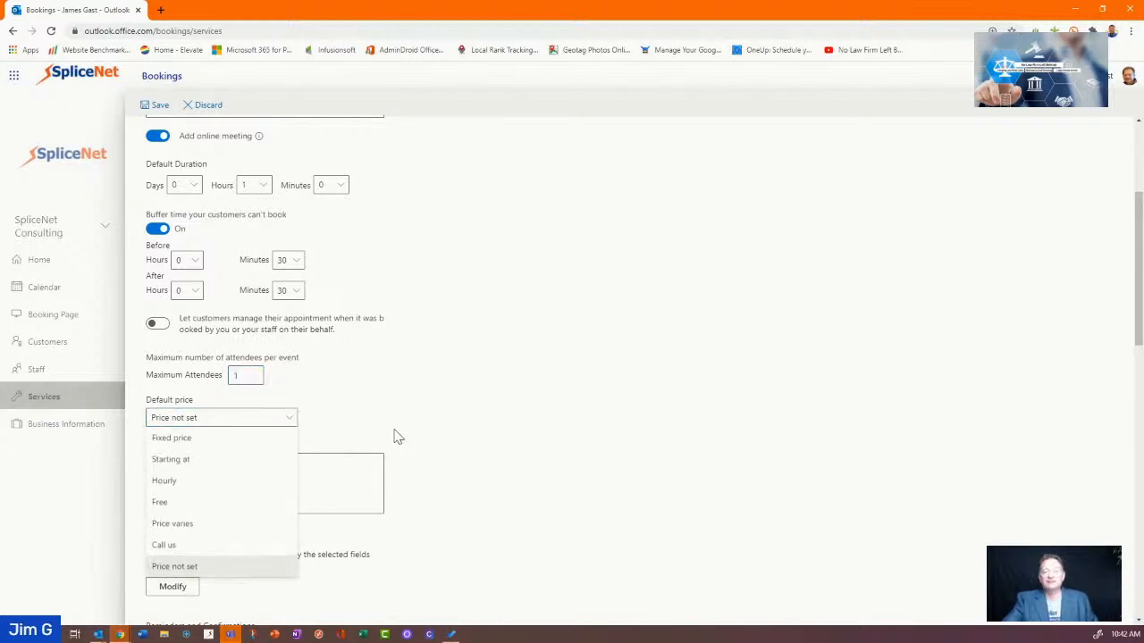
{"action": "scroll", "coordinate": [388, 444], "scroll_direction": "down", "scroll_amount": 1}
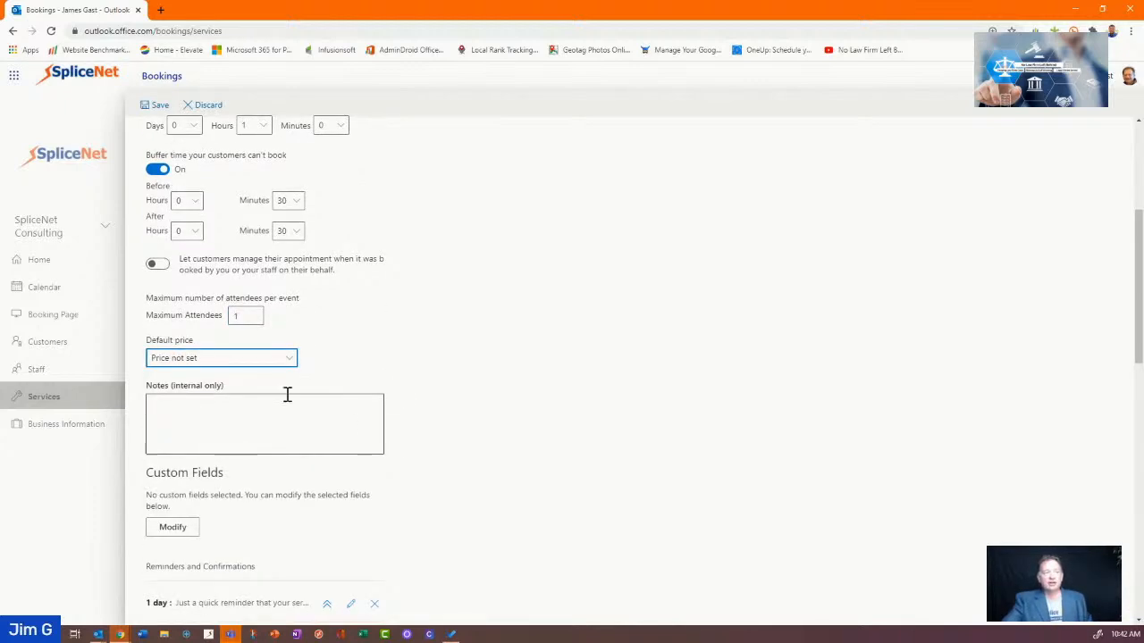
{"action": "left_click", "coordinate": [284, 366]}
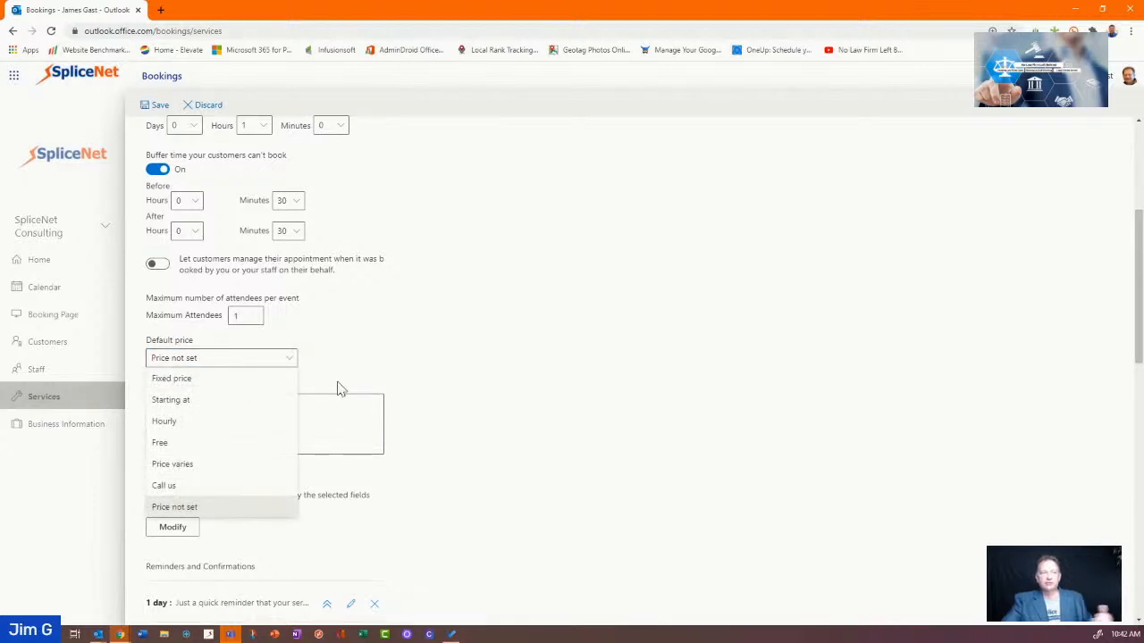
{"action": "left_click", "coordinate": [188, 443]}
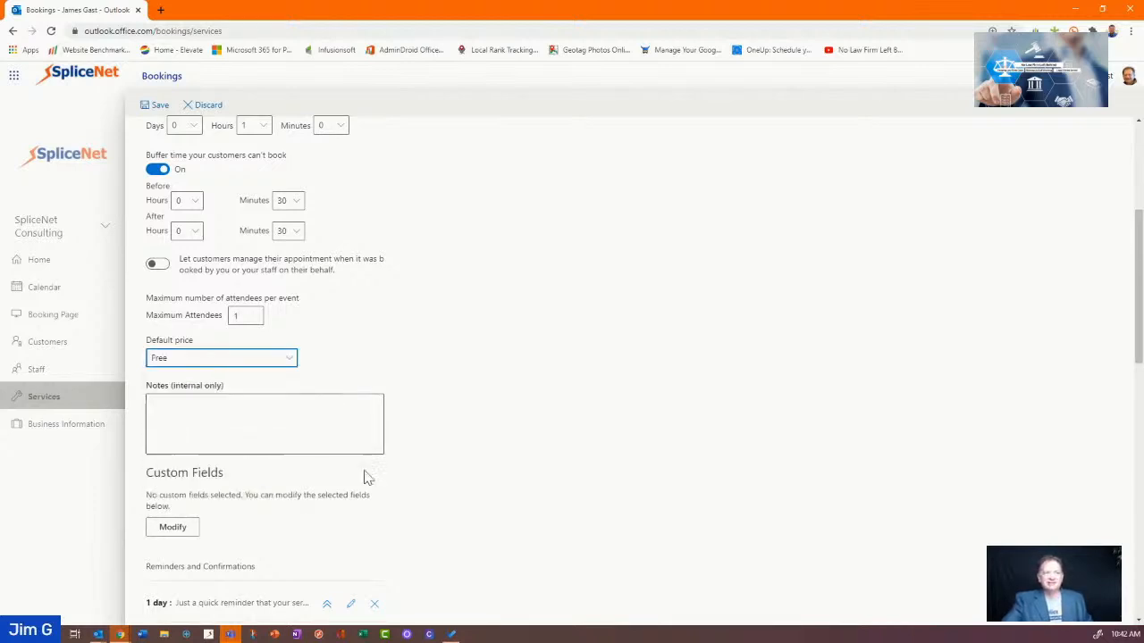
{"action": "left_click", "coordinate": [289, 412]}
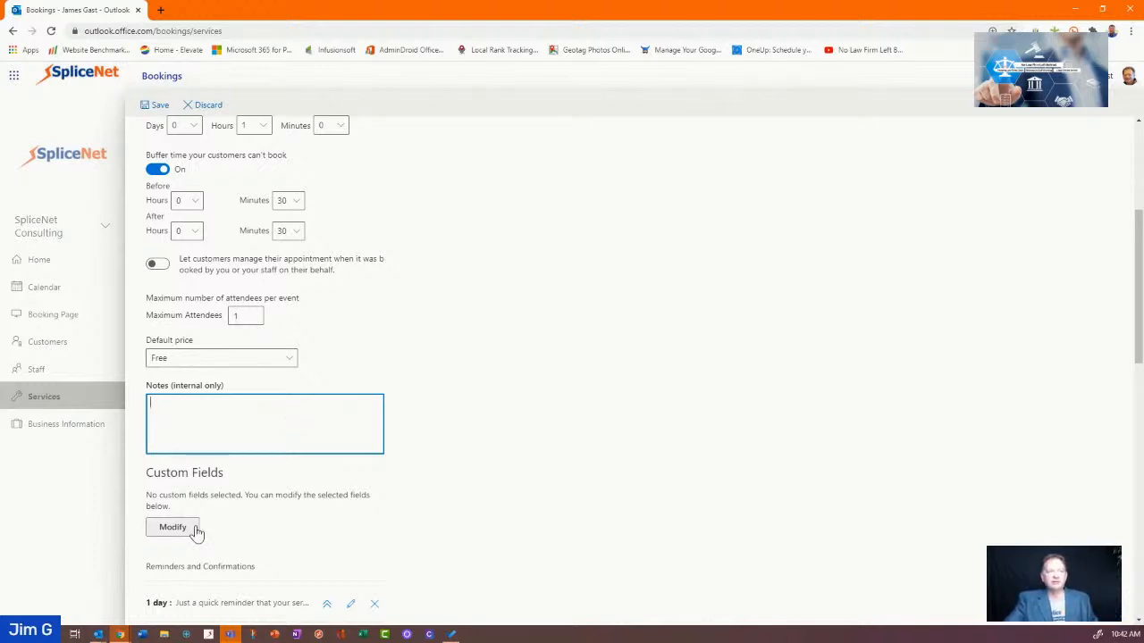
{"action": "scroll", "coordinate": [242, 510], "scroll_direction": "down", "scroll_amount": 3}
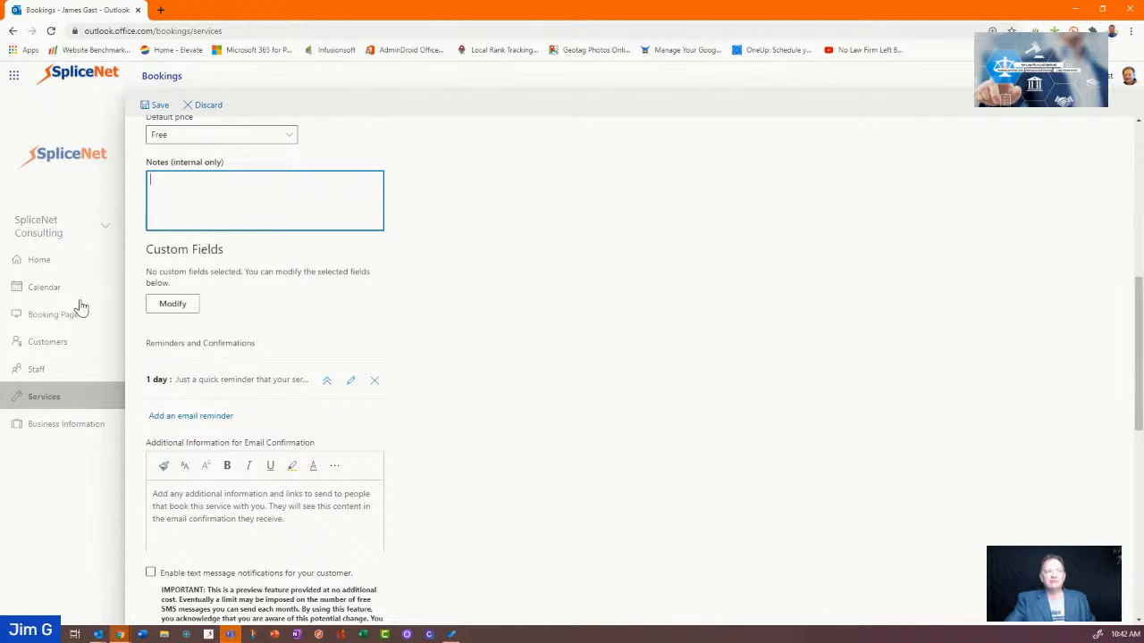
Make phone number and customer address required booking details, leaving customer notes optional
{"action": "left_click", "coordinate": [173, 305]}
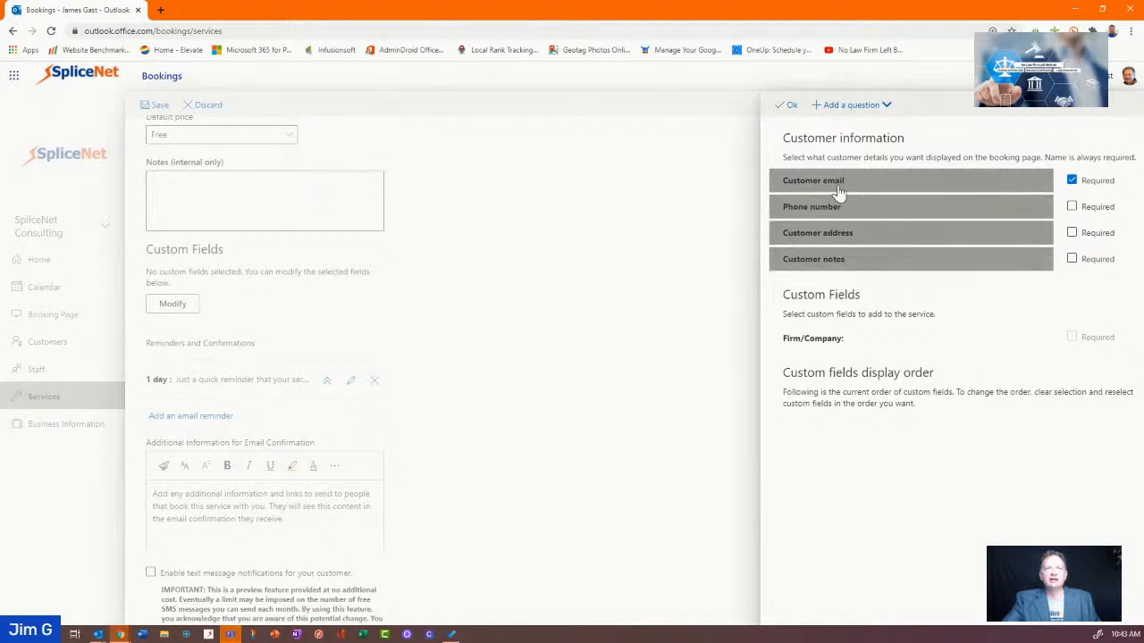
{"action": "left_click", "coordinate": [1072, 206]}
{"action": "left_click", "coordinate": [1073, 235]}
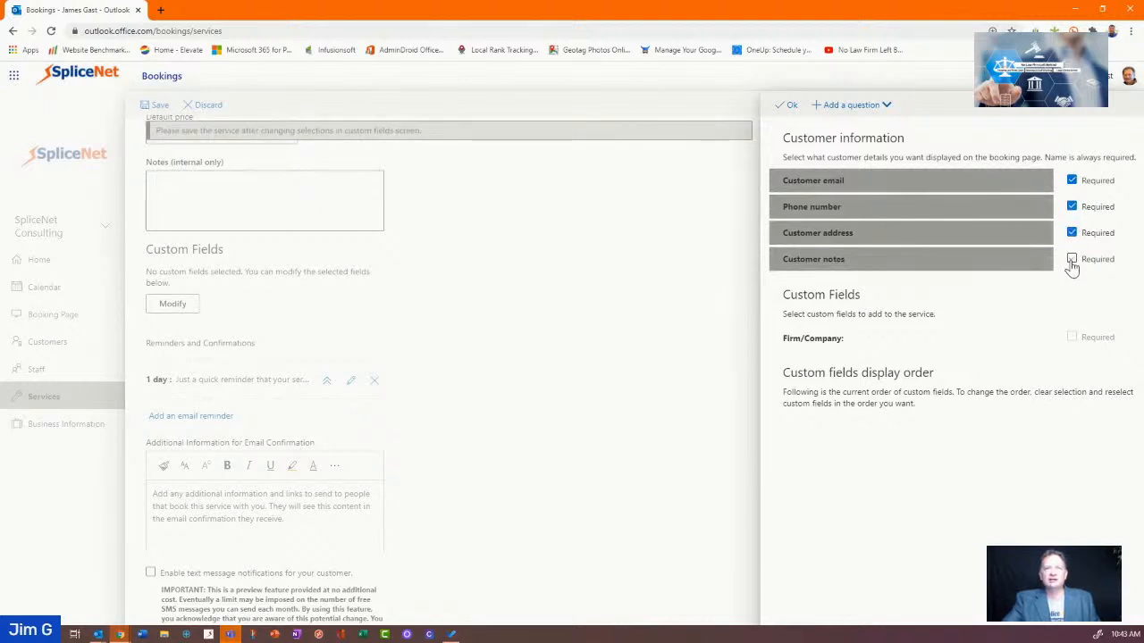
{"action": "left_click", "coordinate": [1071, 261]}
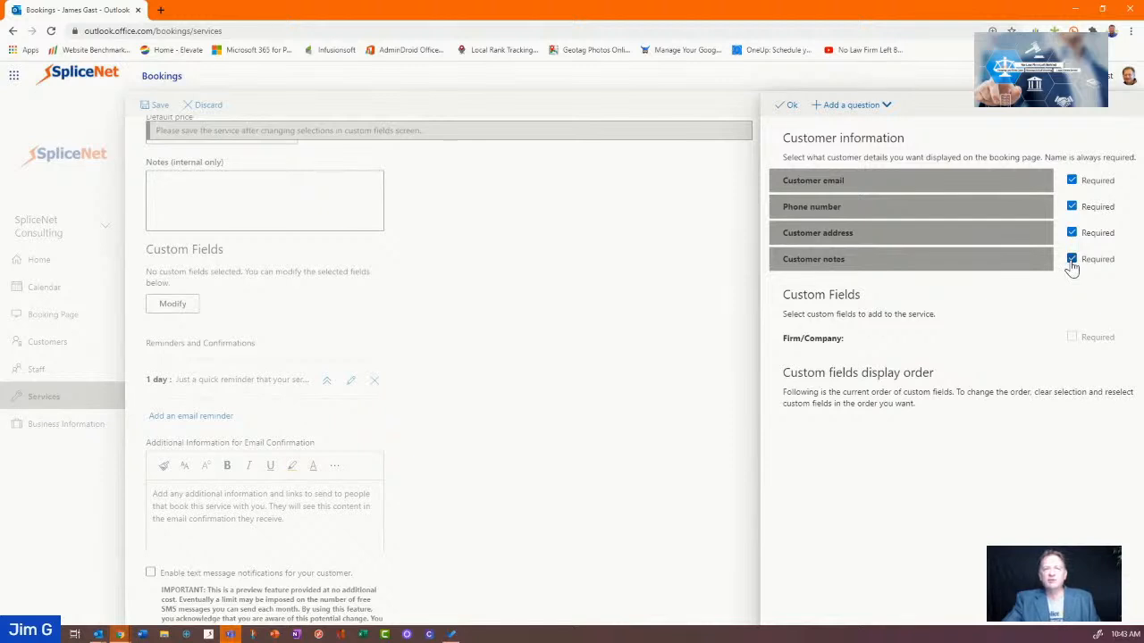
{"action": "left_click", "coordinate": [1072, 261]}
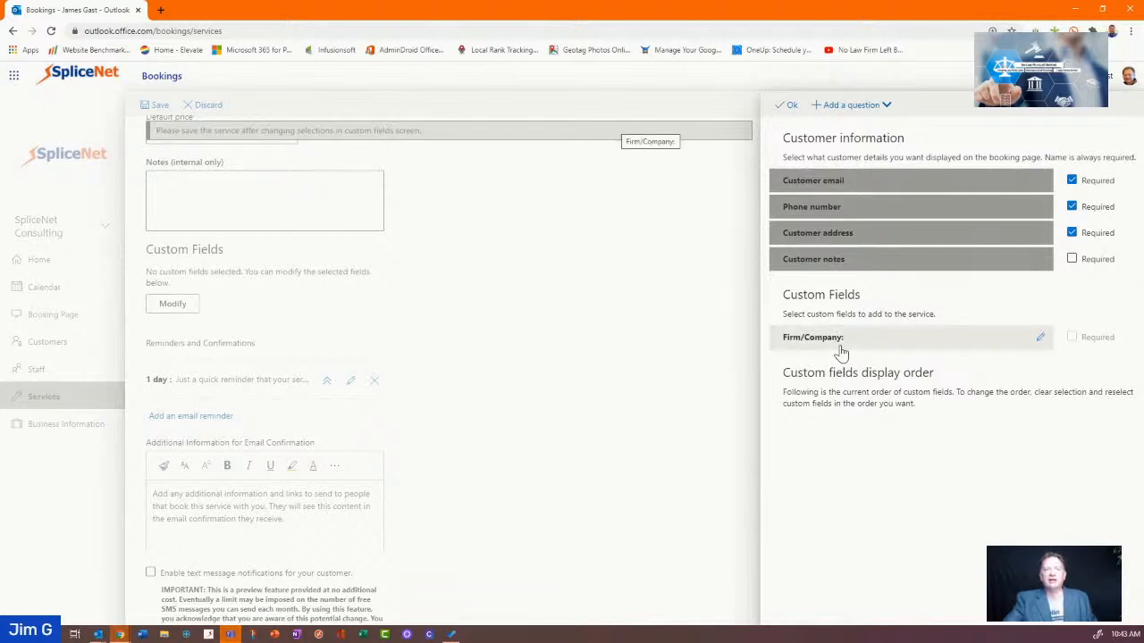
{"action": "left_click", "coordinate": [786, 107]}
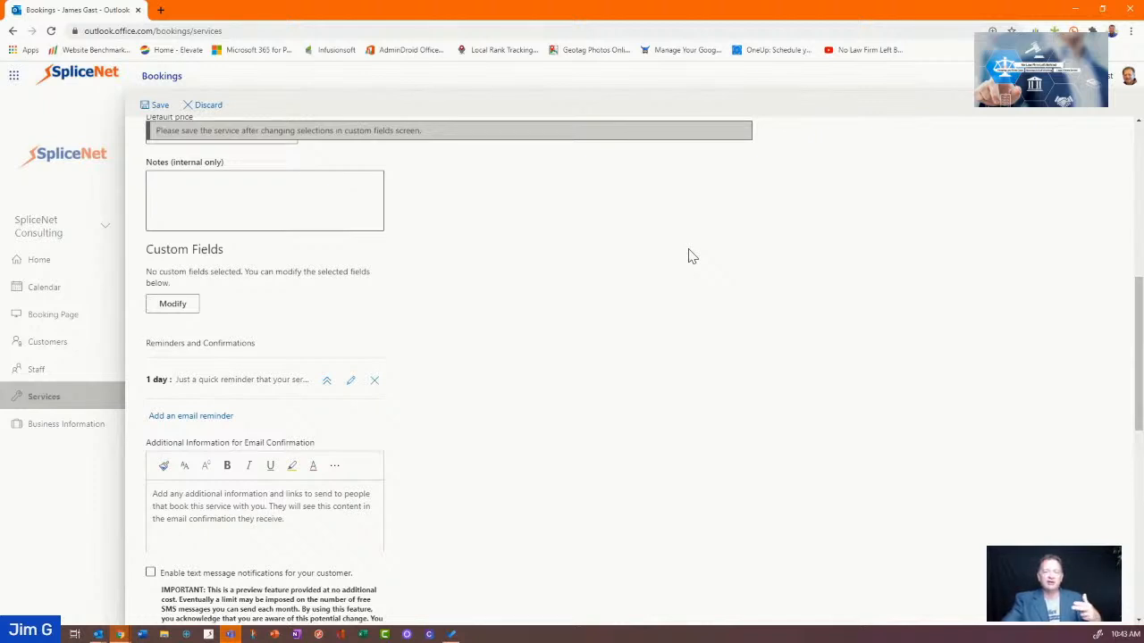
{"action": "scroll", "coordinate": [587, 284], "scroll_direction": "down", "scroll_amount": 2}
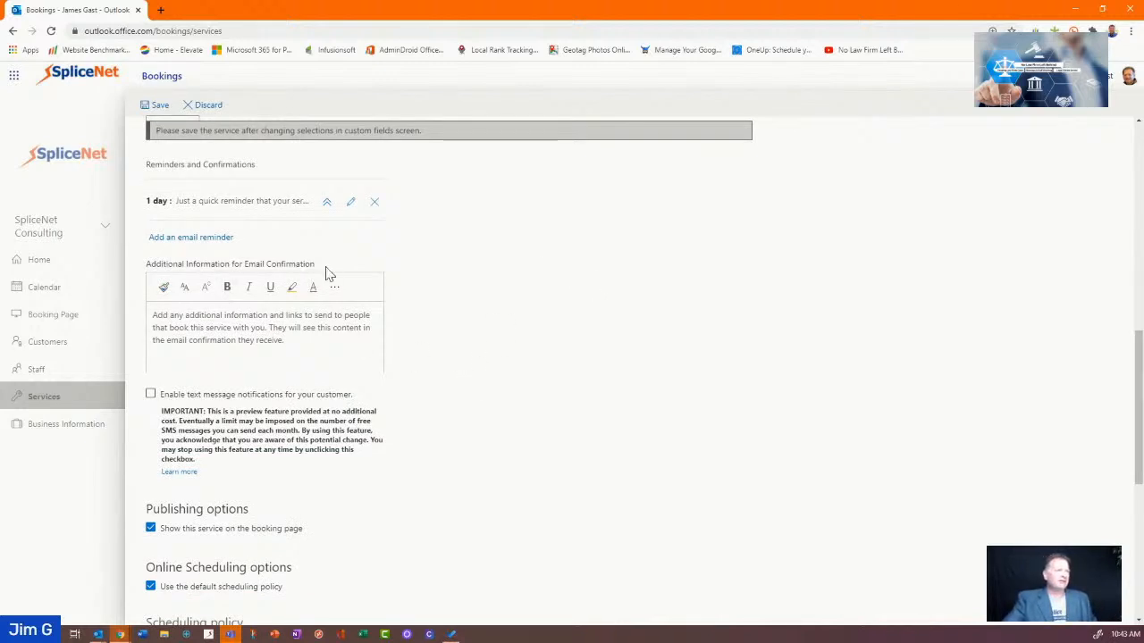
Add another email reminder sent 2 days ahead to all attendees
{"action": "left_click", "coordinate": [179, 239]}
{"action": "scroll", "coordinate": [281, 224], "scroll_direction": "up", "scroll_amount": 1}
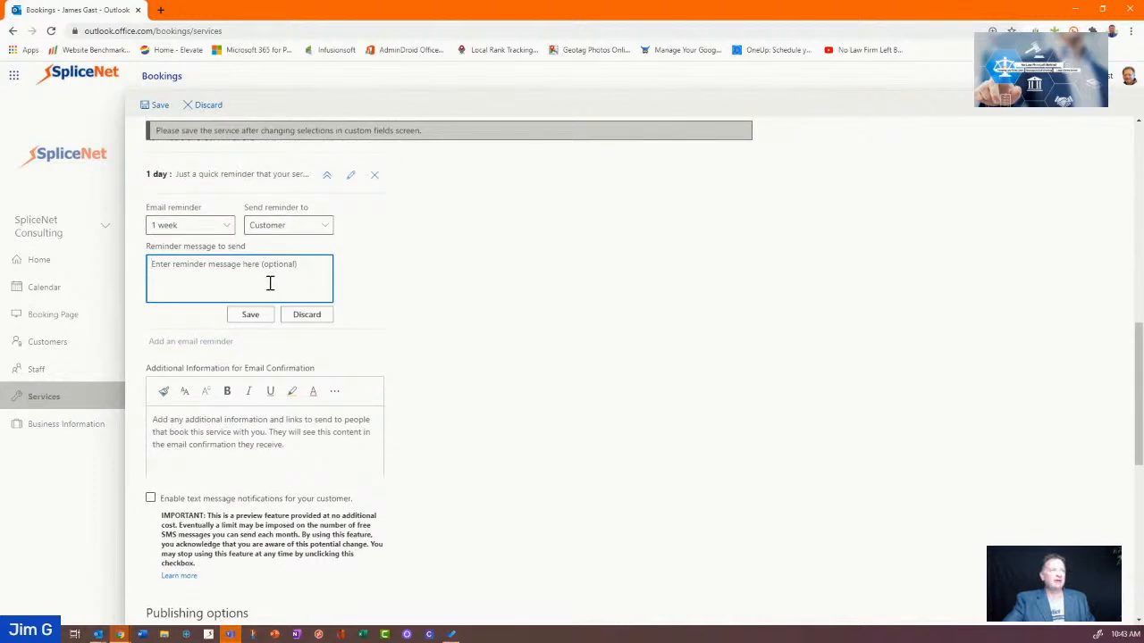
{"action": "left_click", "coordinate": [224, 227]}
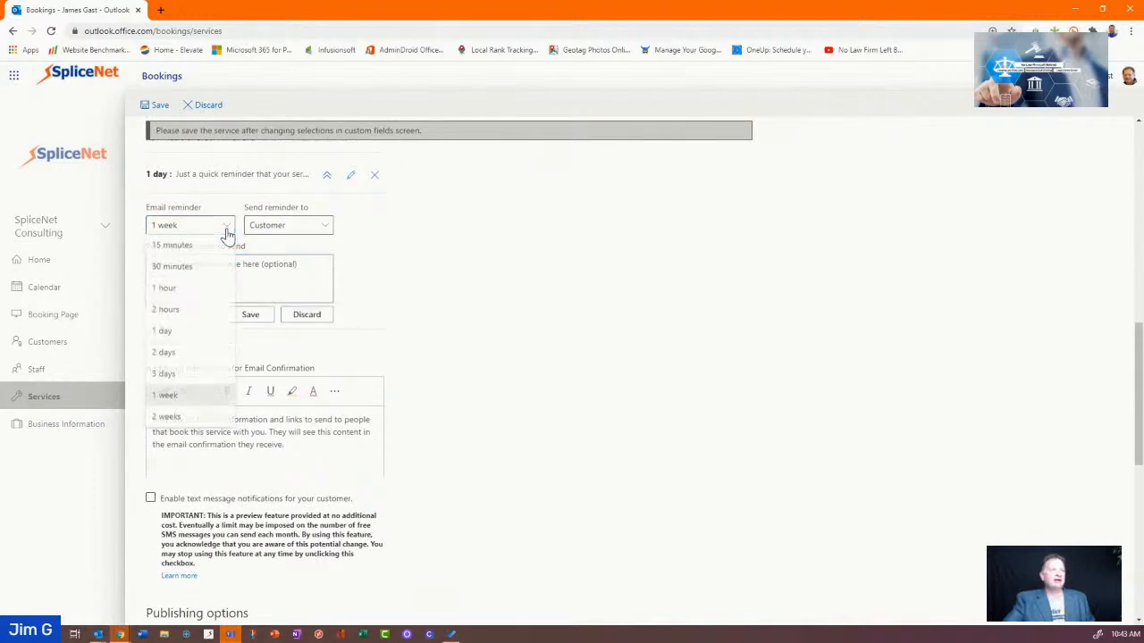
{"action": "left_click", "coordinate": [199, 352]}
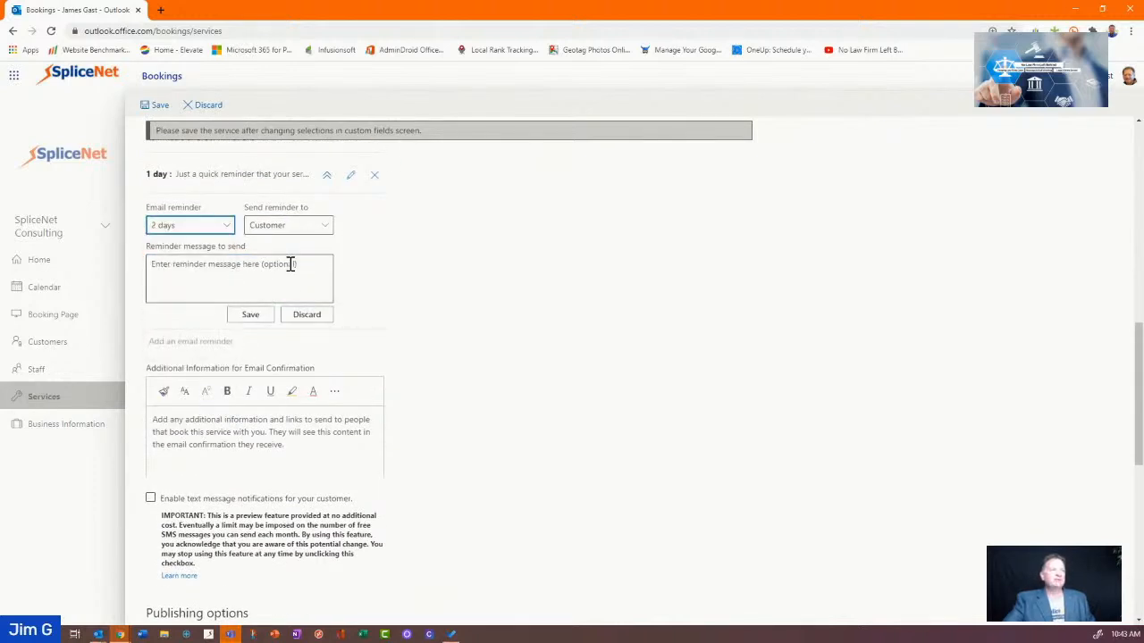
{"action": "left_click", "coordinate": [319, 227]}
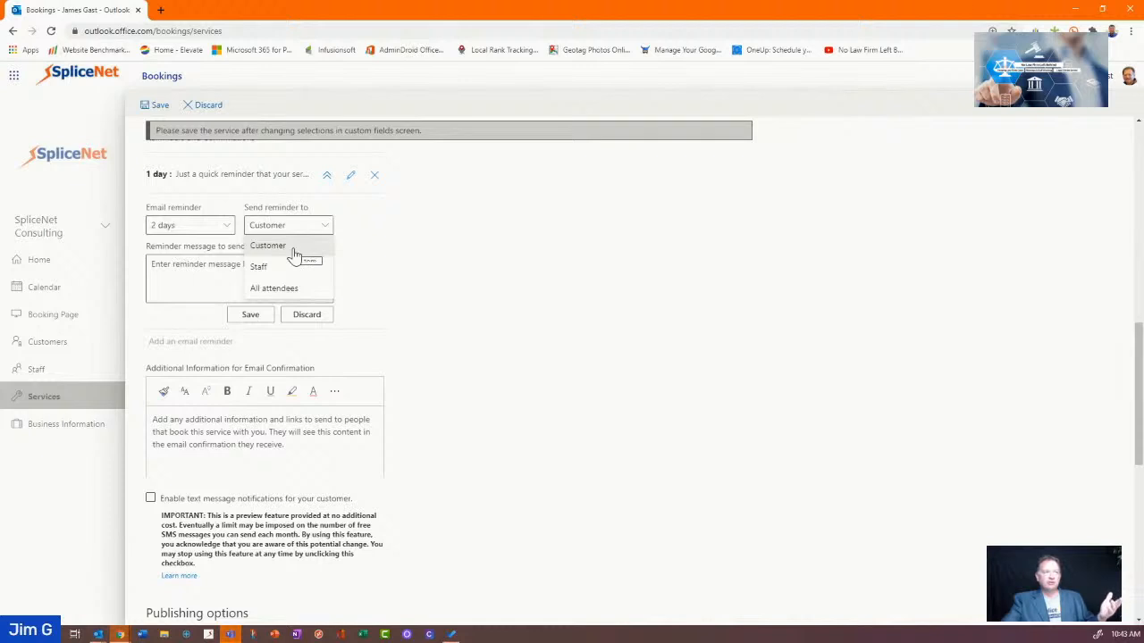
{"action": "left_click", "coordinate": [279, 286]}
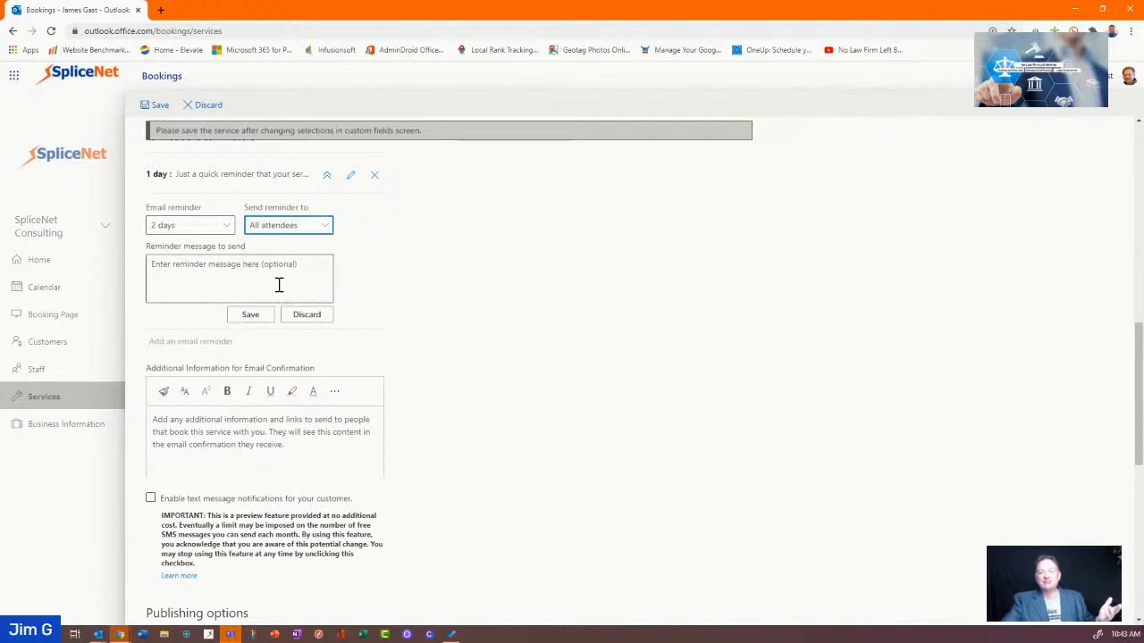
Write the reminder message saying they are booked with the consultant in two days, and save it
{"action": "left_click", "coordinate": [279, 284]}
{"action": "type", "text": "Just"}
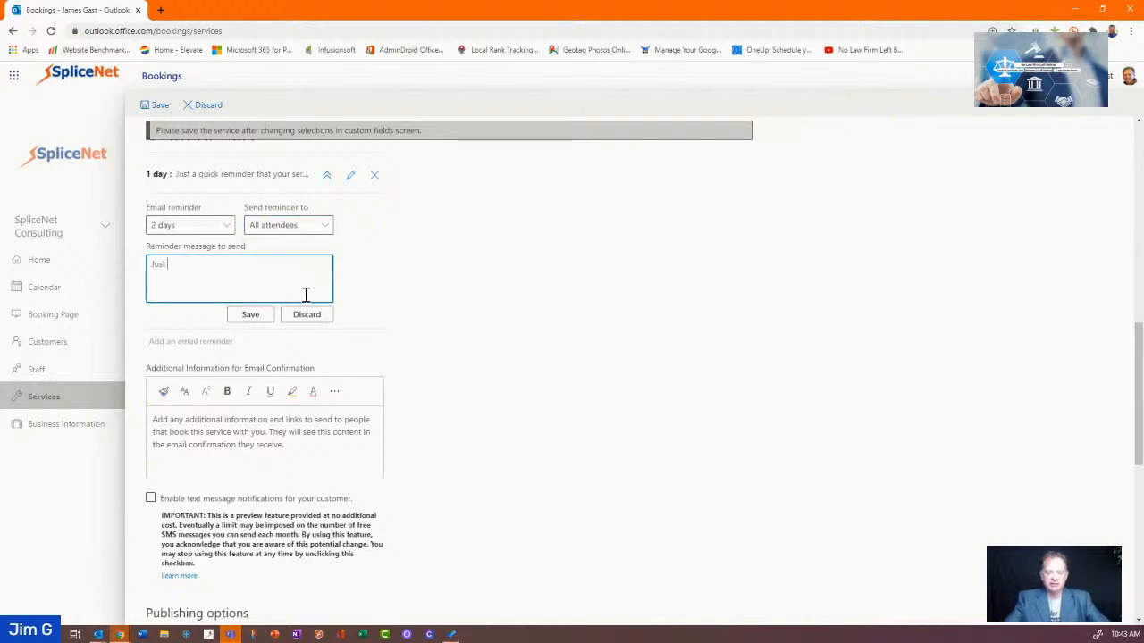
{"action": "type", "text": " a remind"}
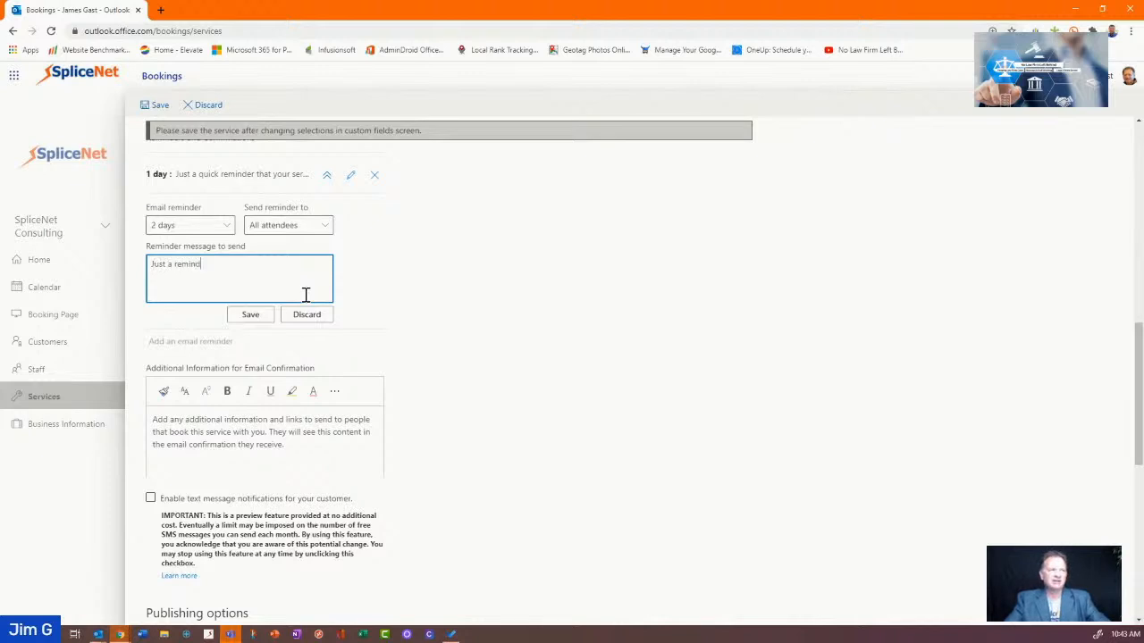
{"action": "type", "text": "er, you are booked iwt"}
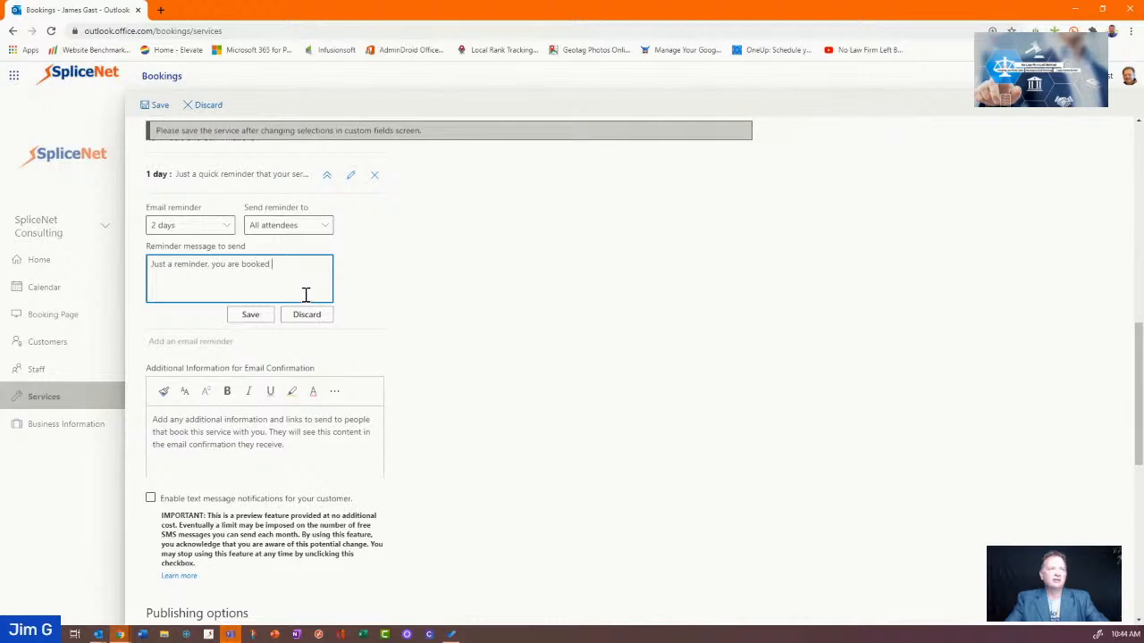
{"action": "key", "text": "BackSpace"}
{"action": "key", "text": "BackSpace"}
{"action": "key", "text": "BackSpace"}
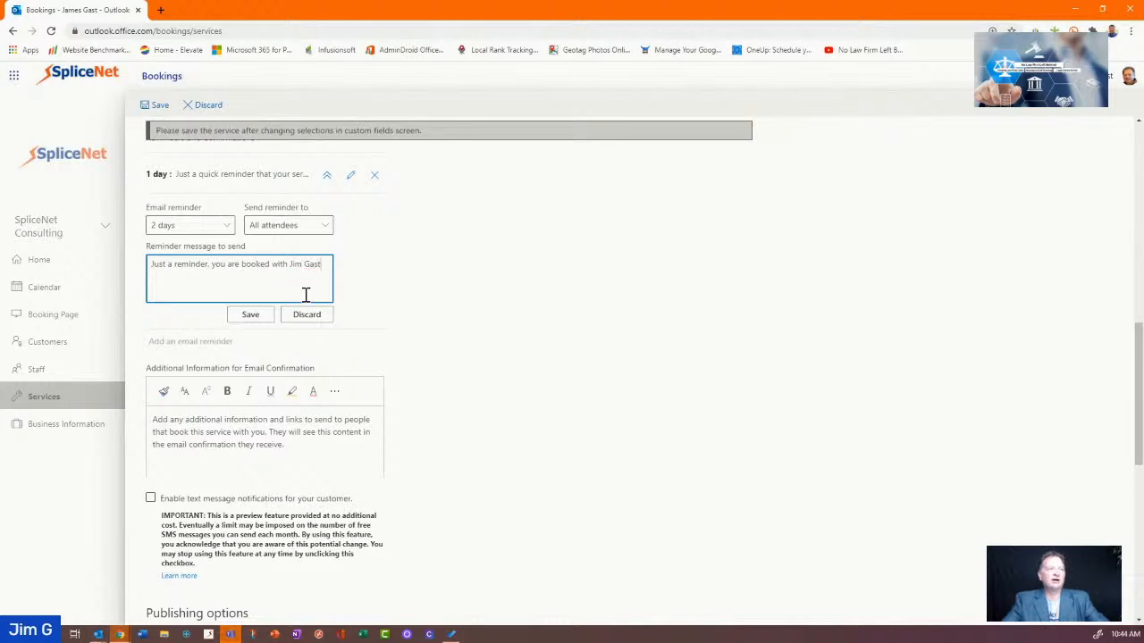
{"action": "type", "text": "in"}
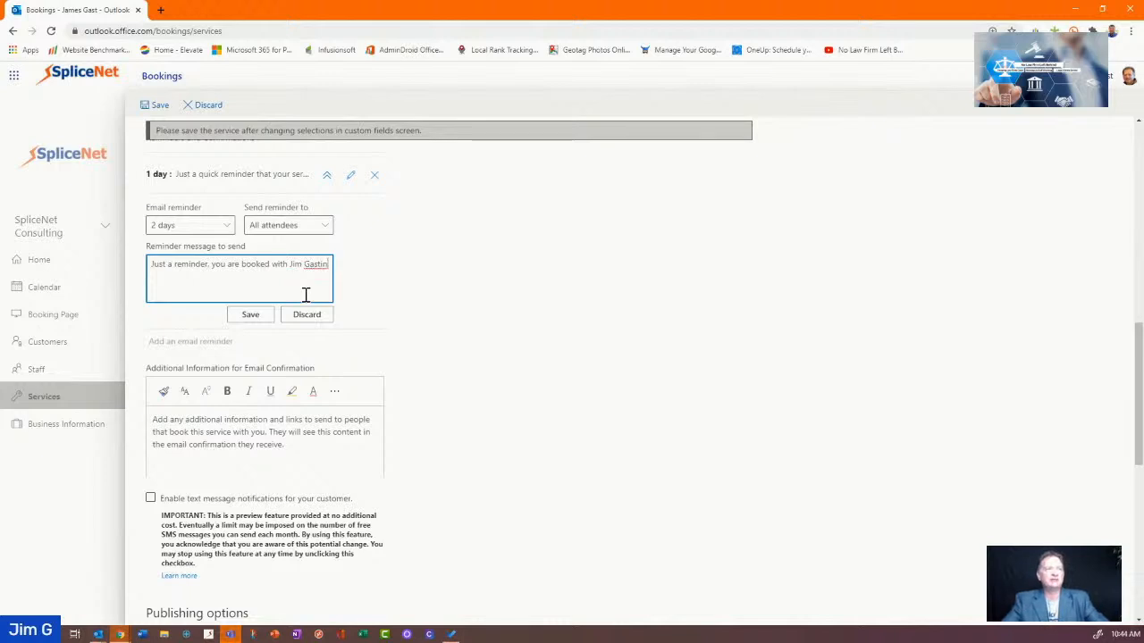
{"action": "key", "text": "BackSpace"}
{"action": "key", "text": "BackSpace"}
{"action": "type", "text": "in"}
{"action": "type", "text": "tw"}
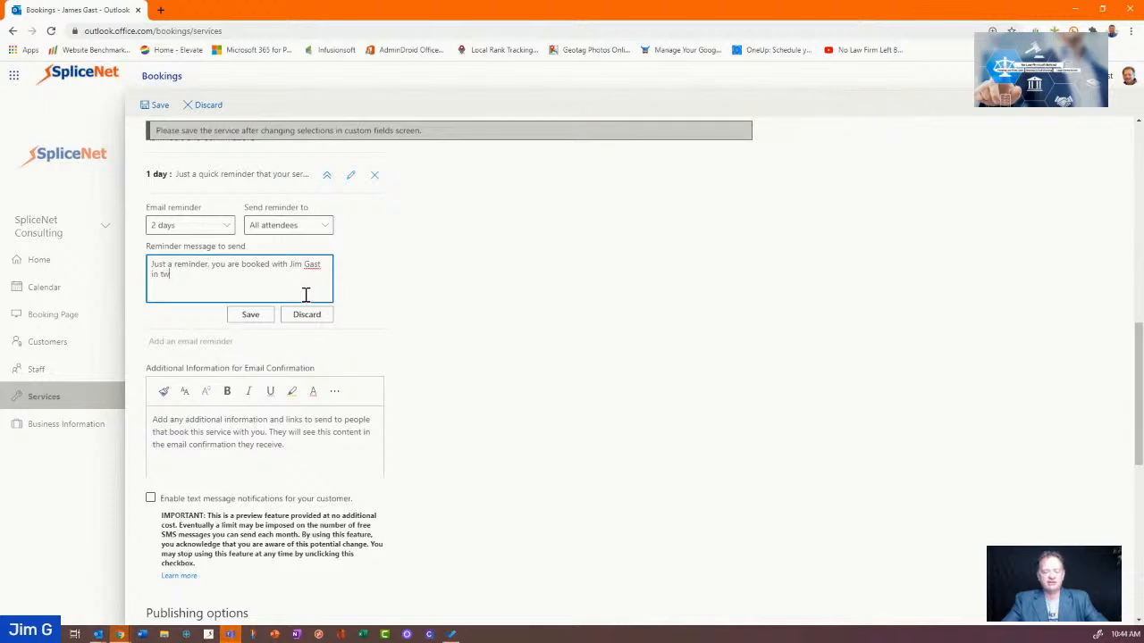
{"action": "type", "text": "o day"}
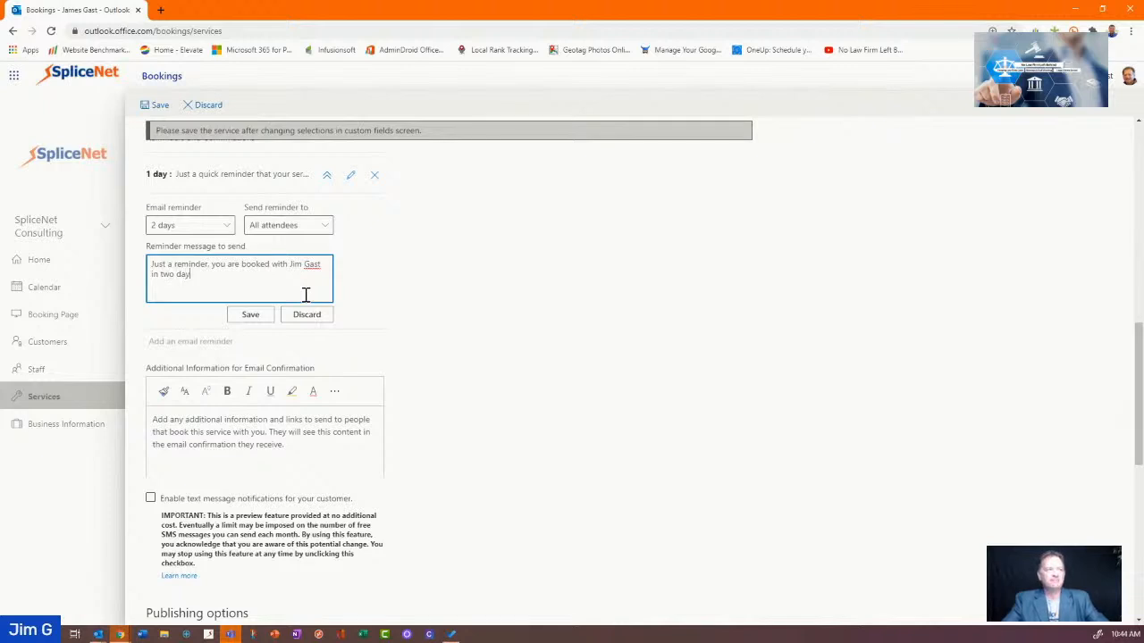
{"action": "type", "text": "s. Looking forward to see"}
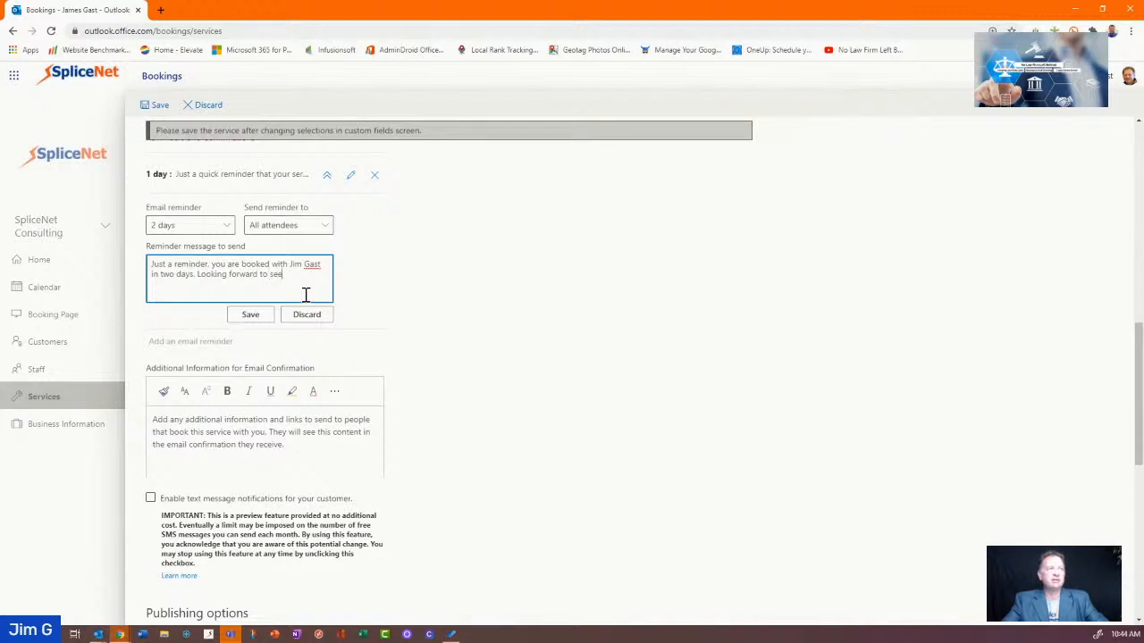
{"action": "type", "text": "ing you."}
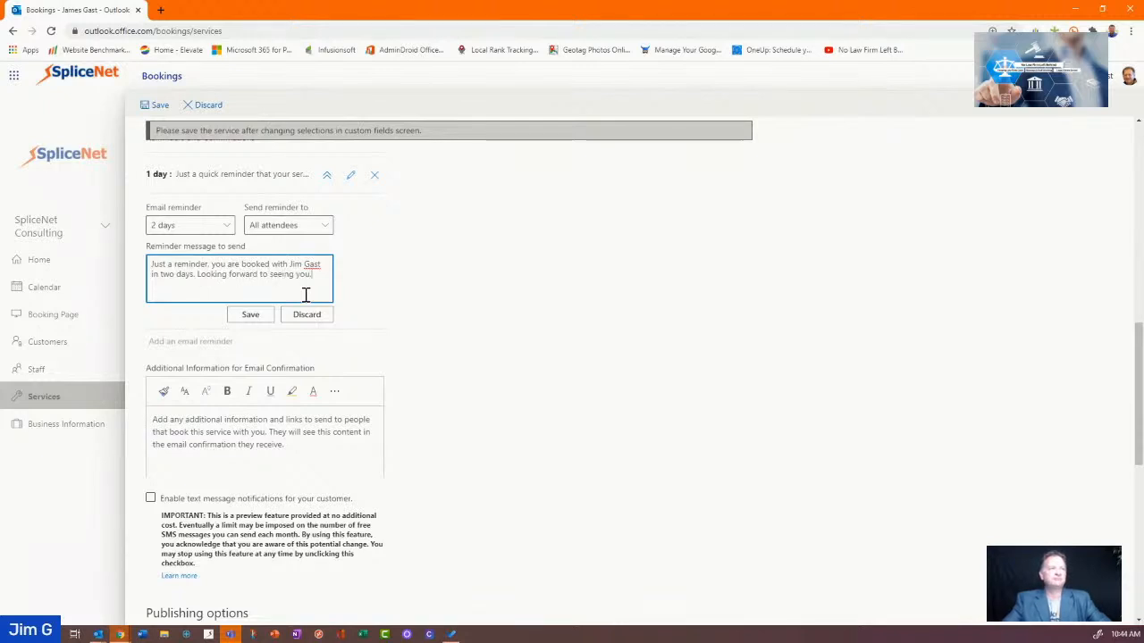
{"action": "left_click", "coordinate": [242, 316]}
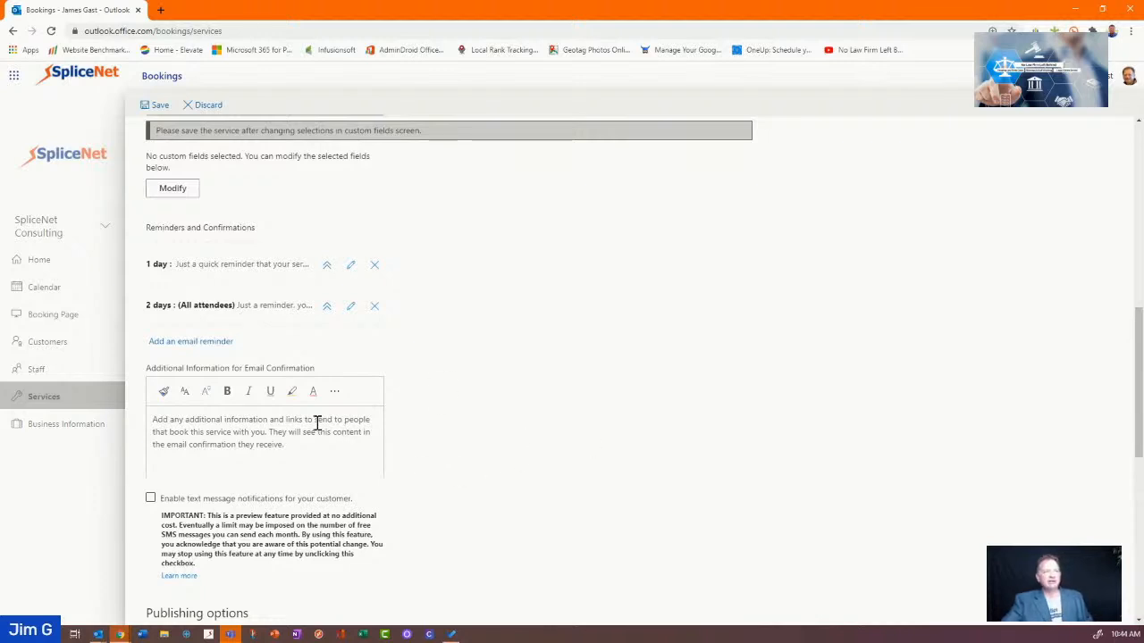
{"action": "scroll", "coordinate": [318, 427], "scroll_direction": "down", "scroll_amount": 3}
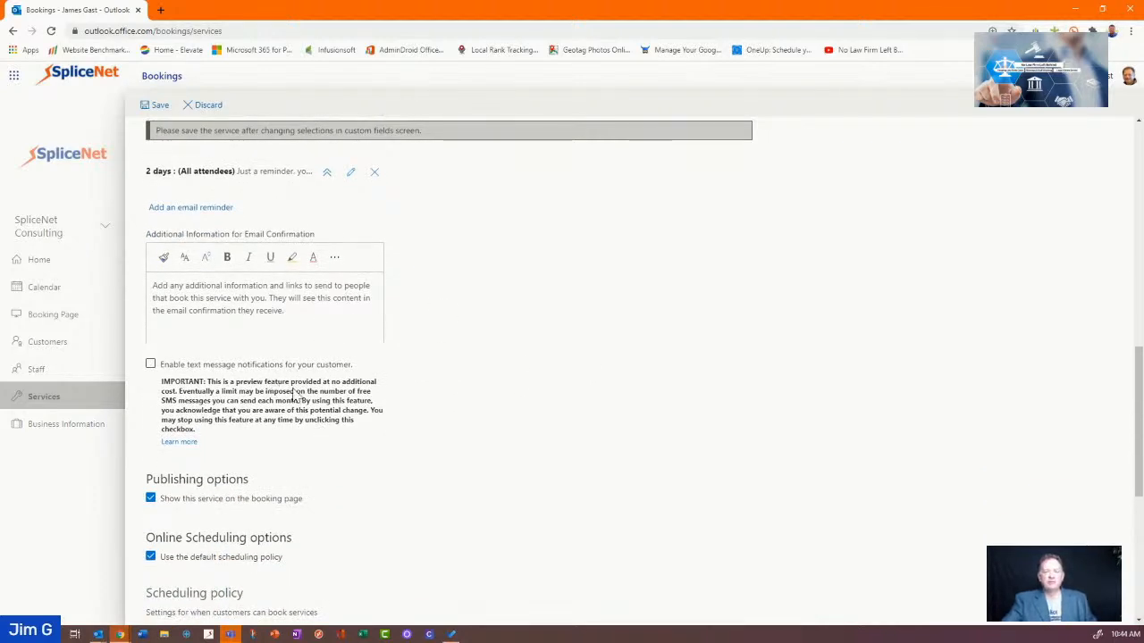
{"action": "left_click", "coordinate": [151, 364]}
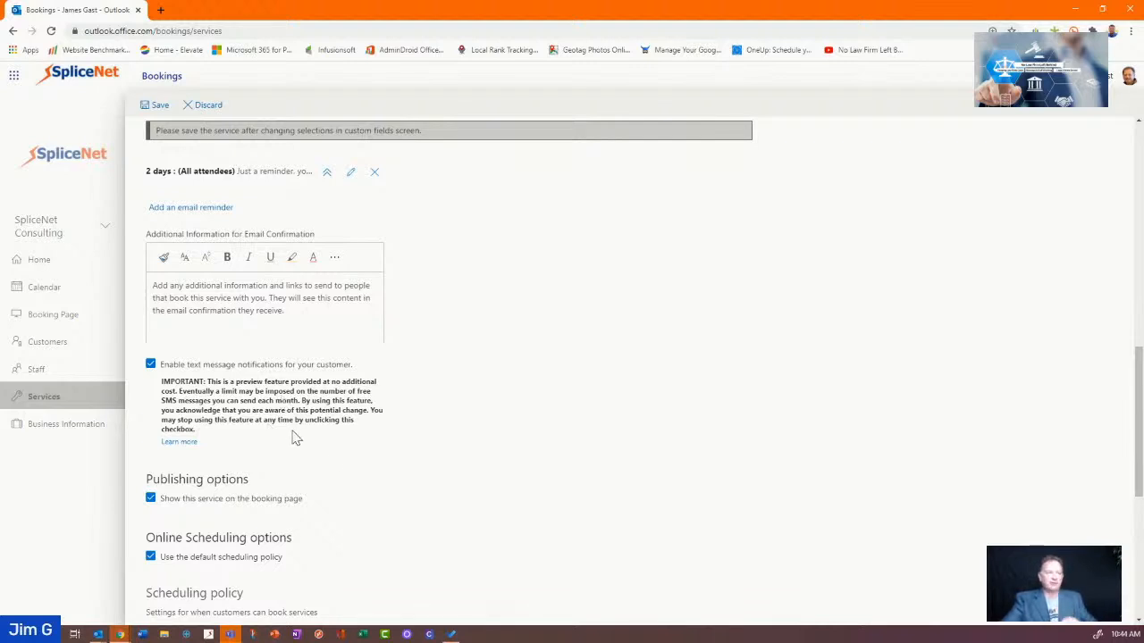
{"action": "scroll", "coordinate": [322, 451], "scroll_direction": "down", "scroll_amount": 2}
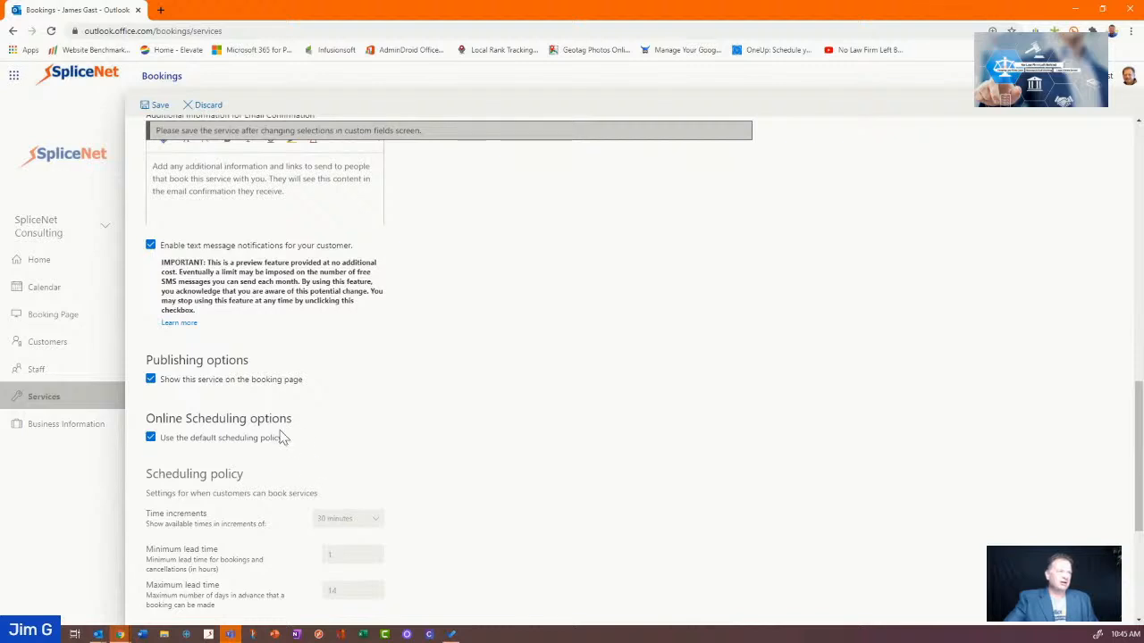
{"action": "scroll", "coordinate": [286, 450], "scroll_direction": "down", "scroll_amount": 2}
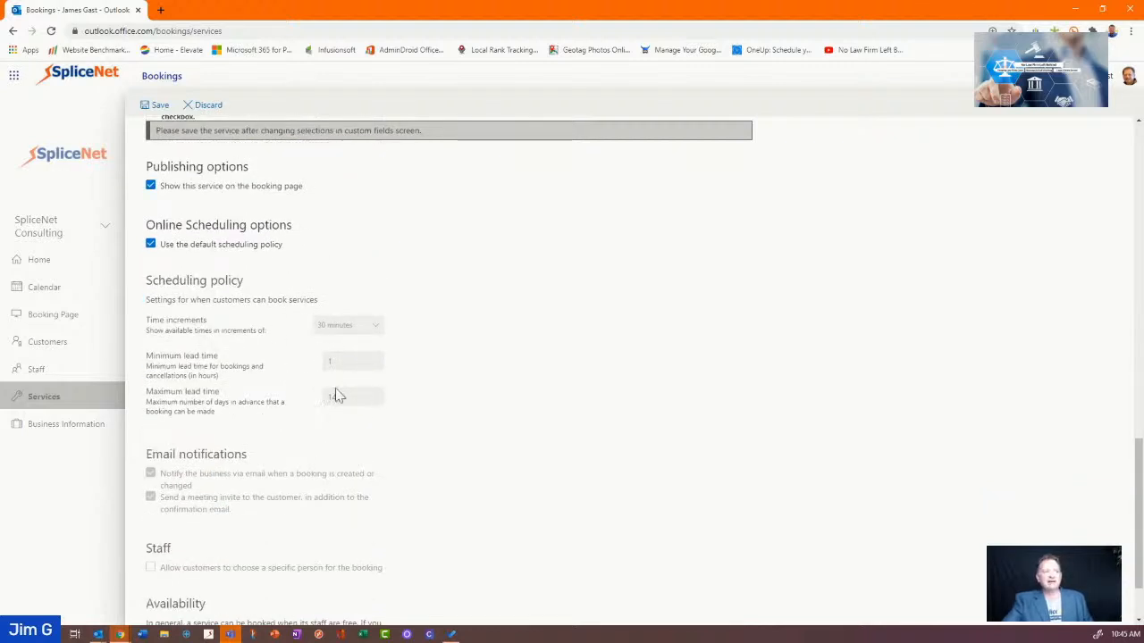
{"action": "scroll", "coordinate": [327, 414], "scroll_direction": "down", "scroll_amount": 1}
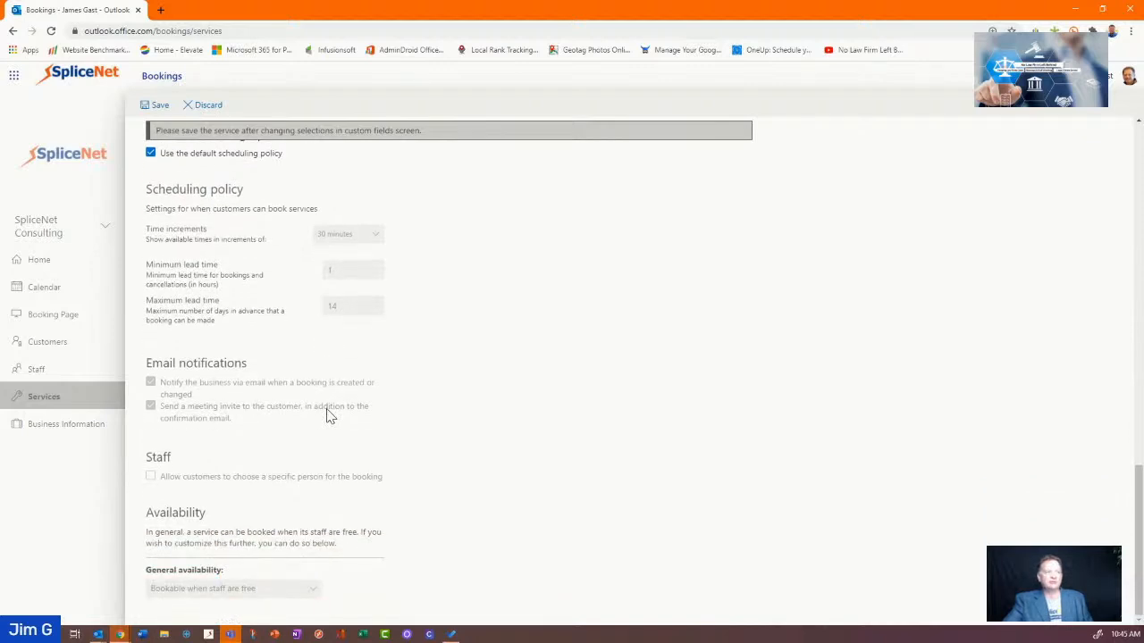
{"action": "scroll", "coordinate": [327, 414], "scroll_direction": "up", "scroll_amount": 1}
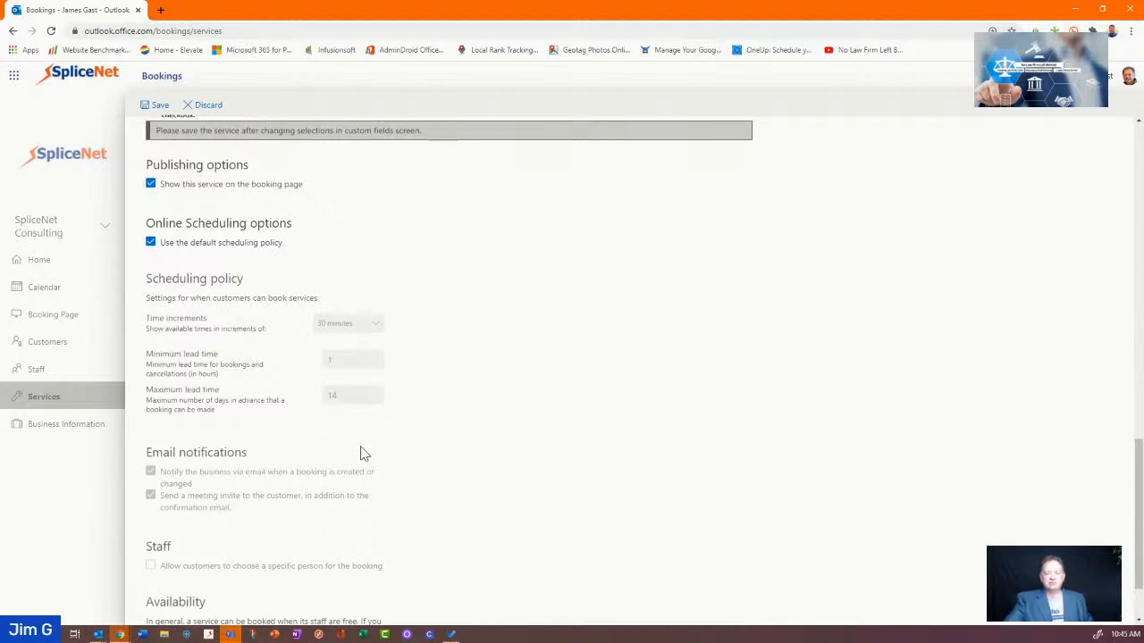
Save the pending service changes and open the staff member's details with weekly availability
{"action": "left_click", "coordinate": [38, 370]}
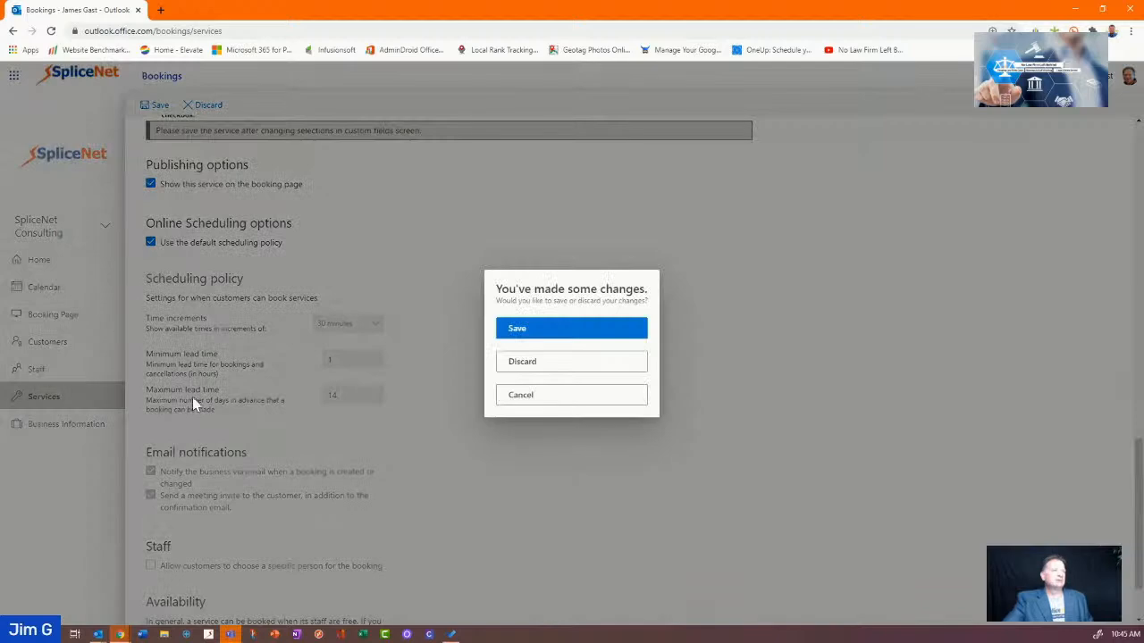
{"action": "left_click", "coordinate": [569, 332]}
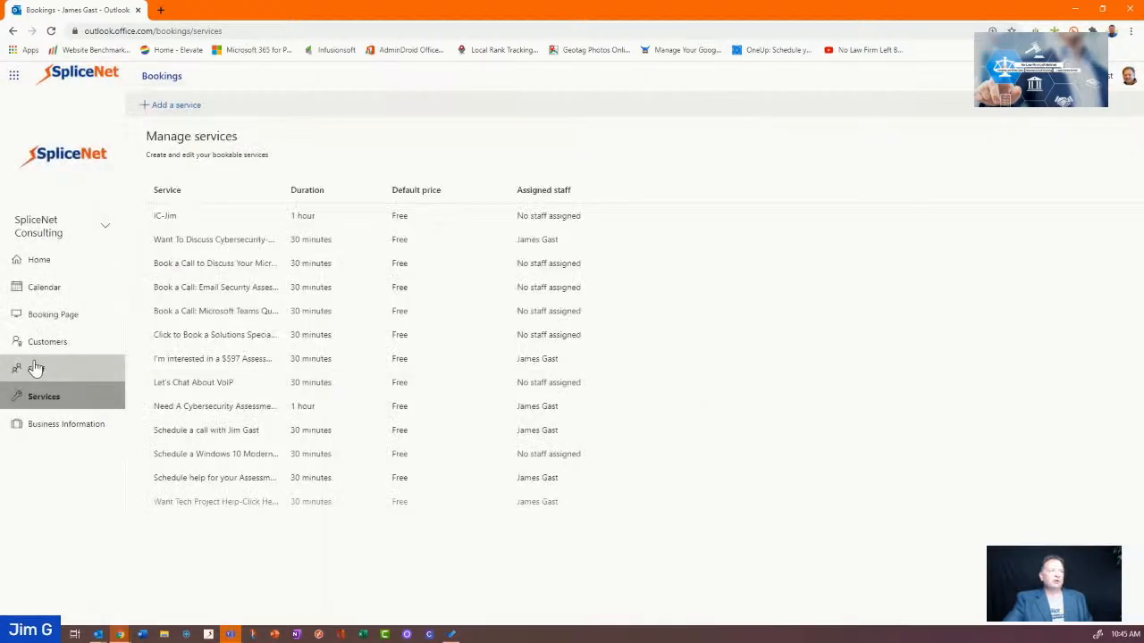
{"action": "left_click", "coordinate": [39, 368]}
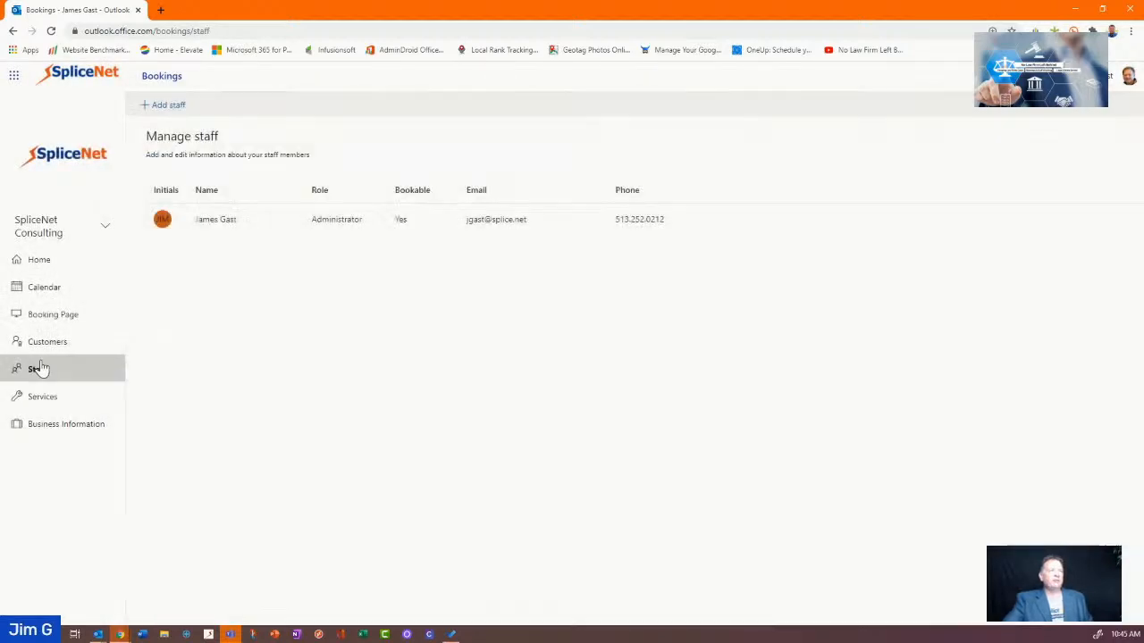
{"action": "left_click", "coordinate": [220, 225]}
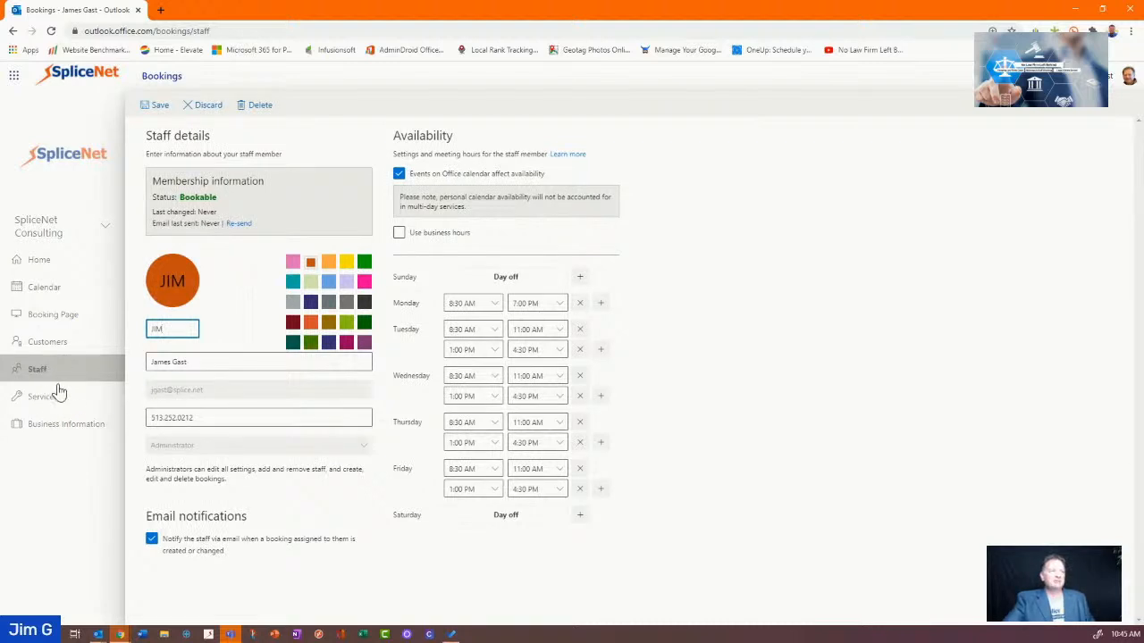
{"action": "left_click", "coordinate": [202, 105]}
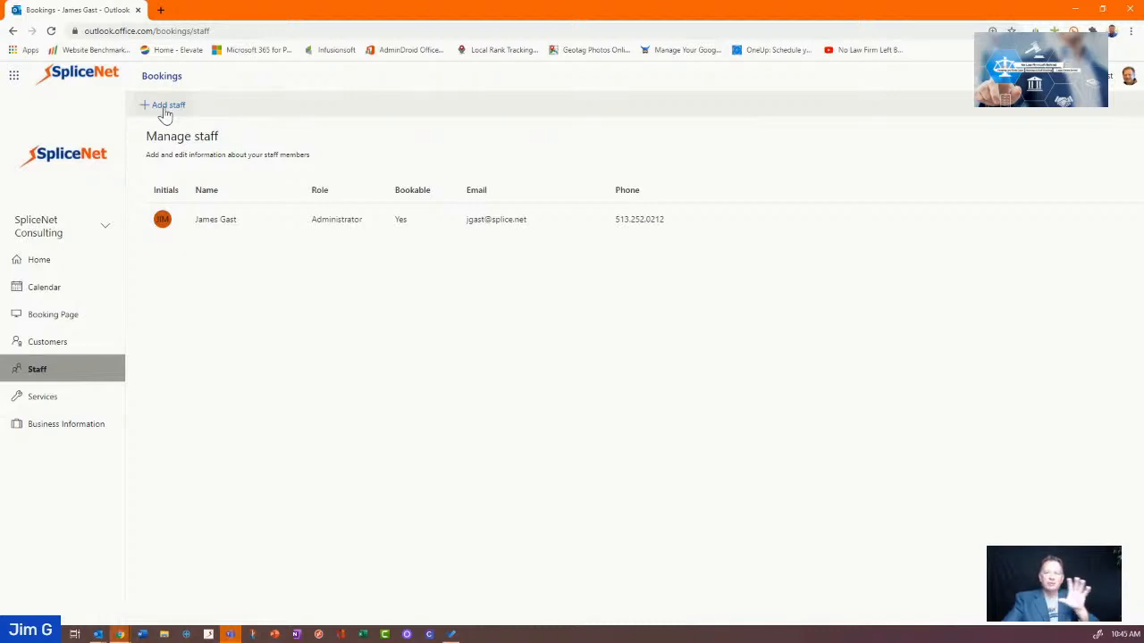
{"action": "left_click", "coordinate": [230, 221]}
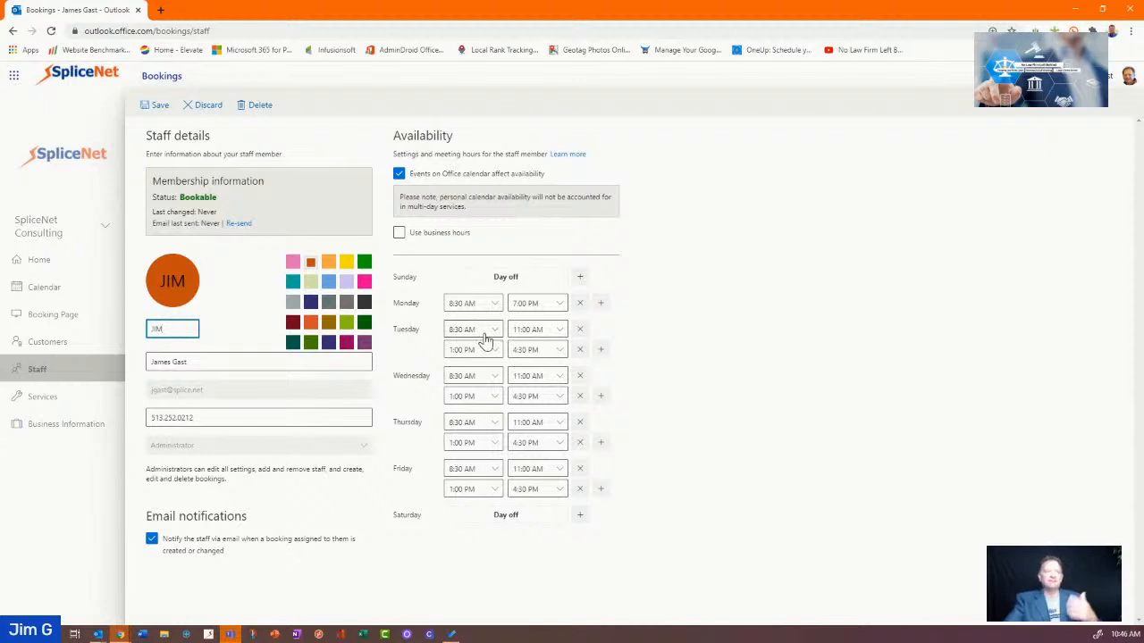
Remove Tuesday's 8:30–11:00 AM slot, end Tuesday at 5:00 PM, and drop Friday's 1:00–4:30 PM slot
{"action": "left_click", "coordinate": [580, 329]}
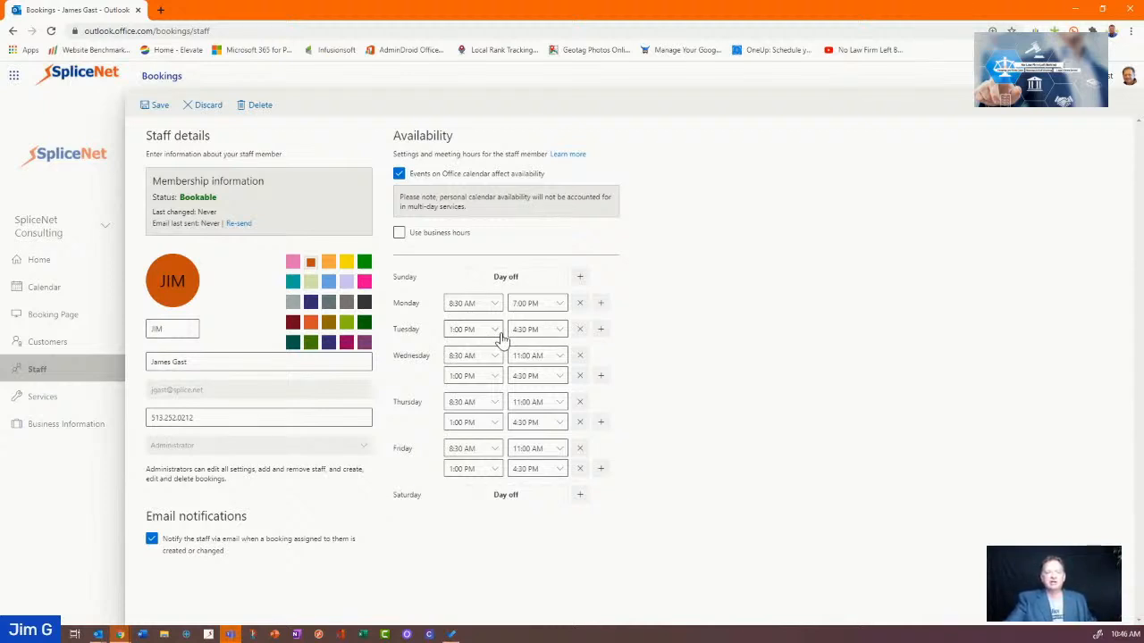
{"action": "left_click", "coordinate": [563, 332]}
{"action": "left_click", "coordinate": [563, 331]}
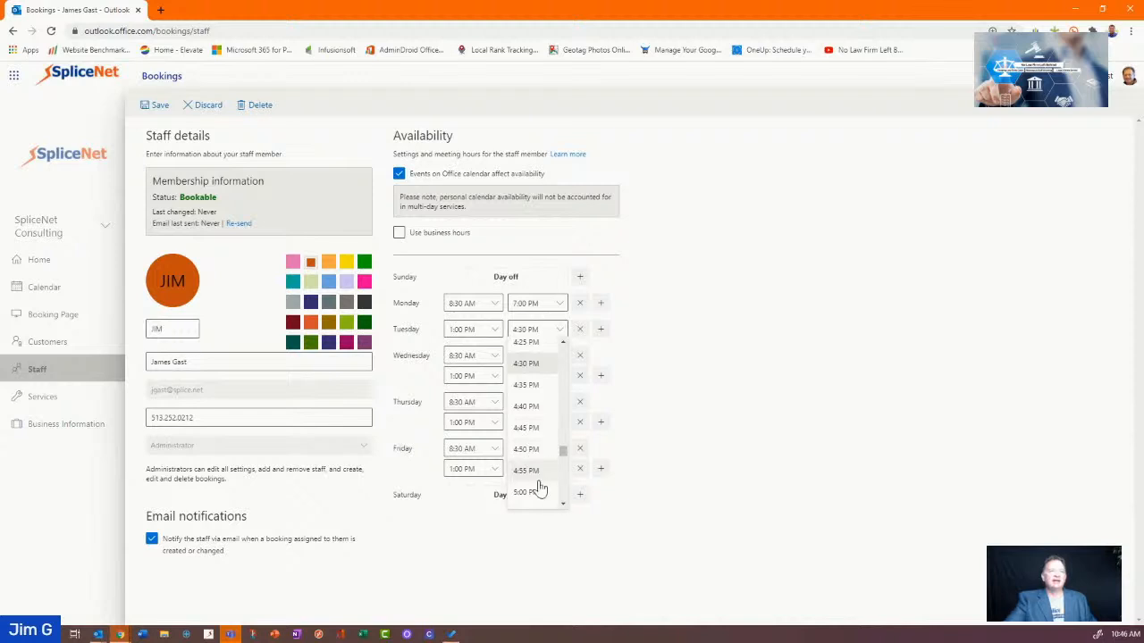
{"action": "left_click", "coordinate": [529, 500]}
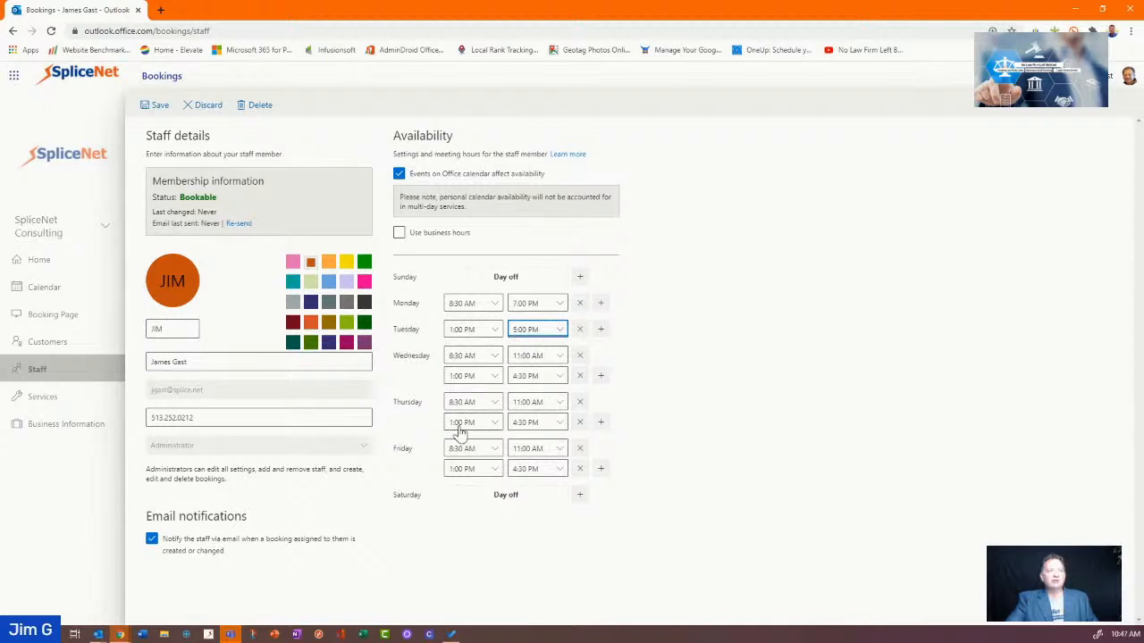
{"action": "left_click", "coordinate": [579, 469]}
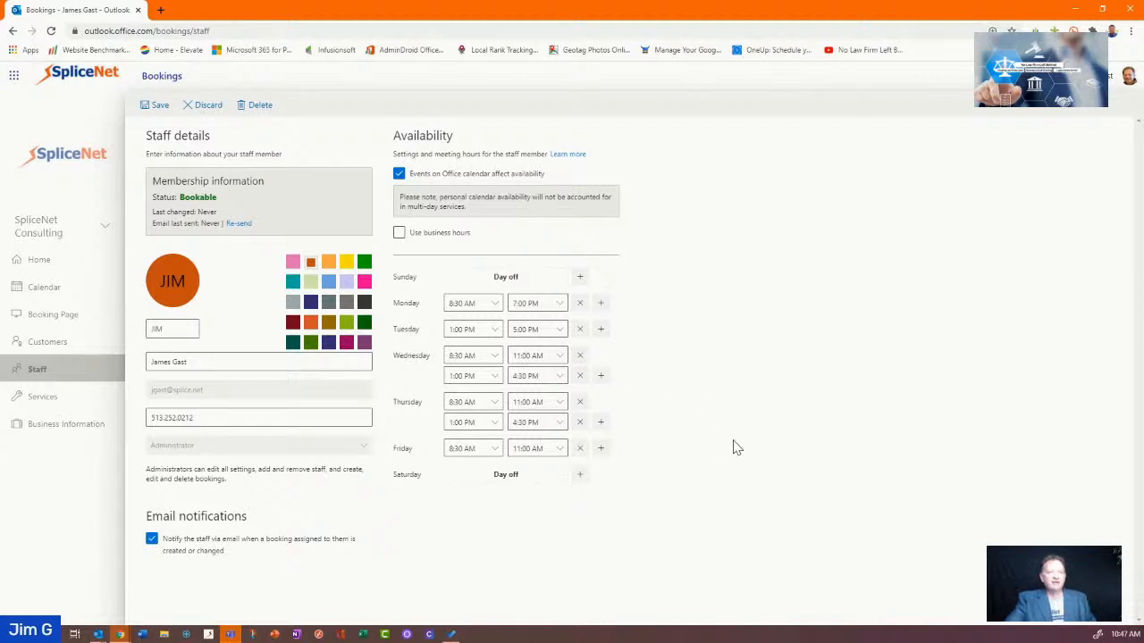
Save the revised staff availability and go to the Booking Page settings
{"action": "left_click", "coordinate": [149, 106]}
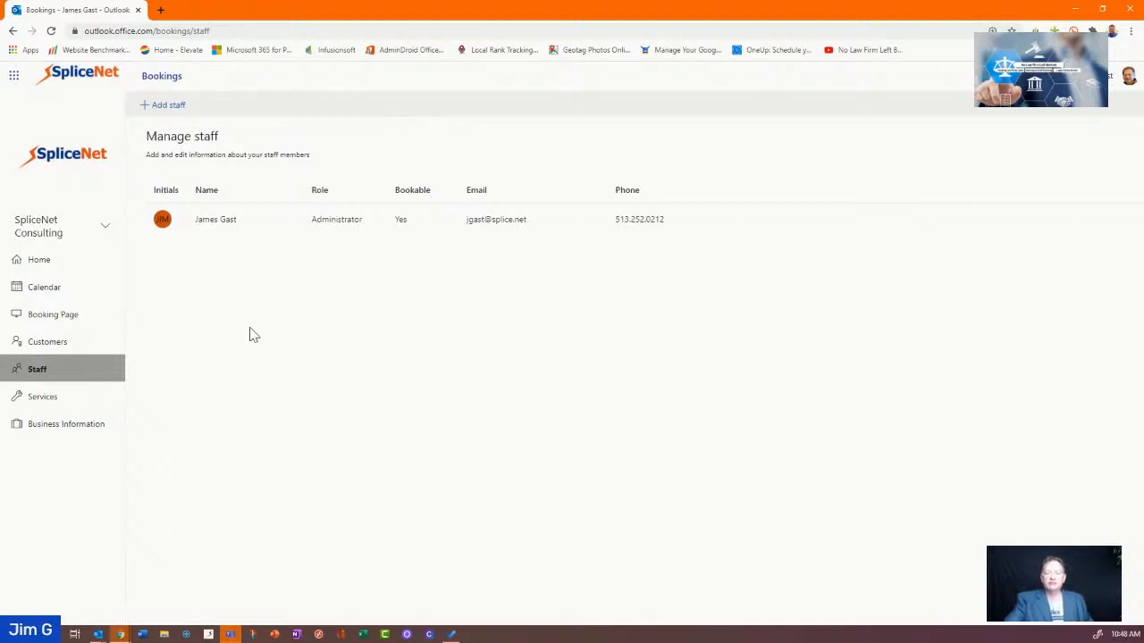
{"action": "left_click", "coordinate": [62, 316]}
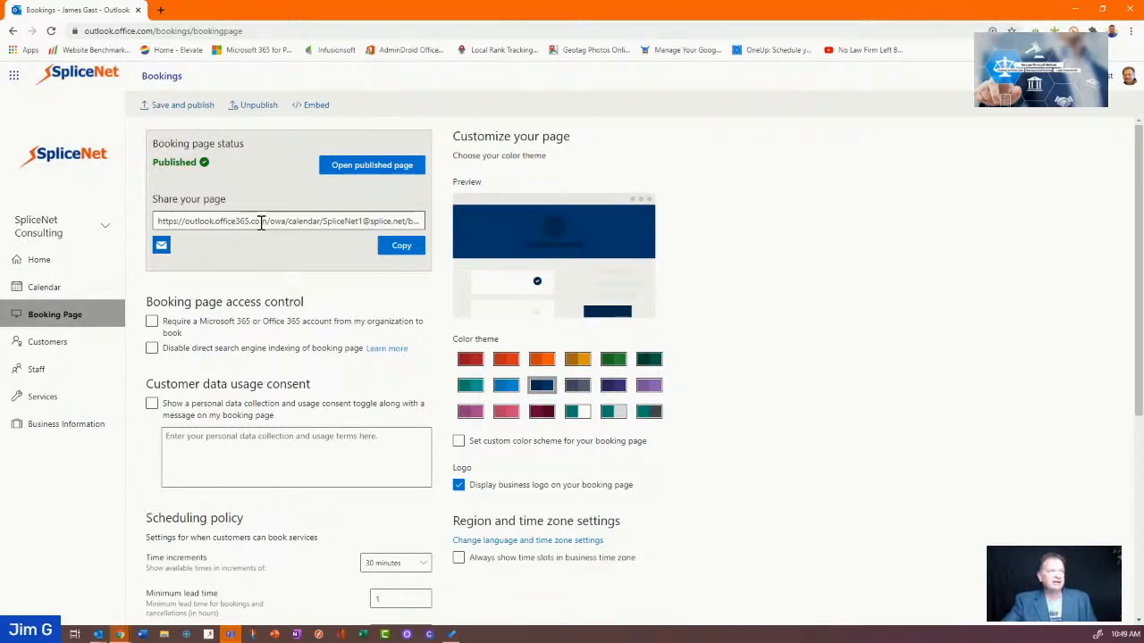
{"action": "left_click_drag", "start_coordinate": [261, 223], "coordinate": [423, 247]}
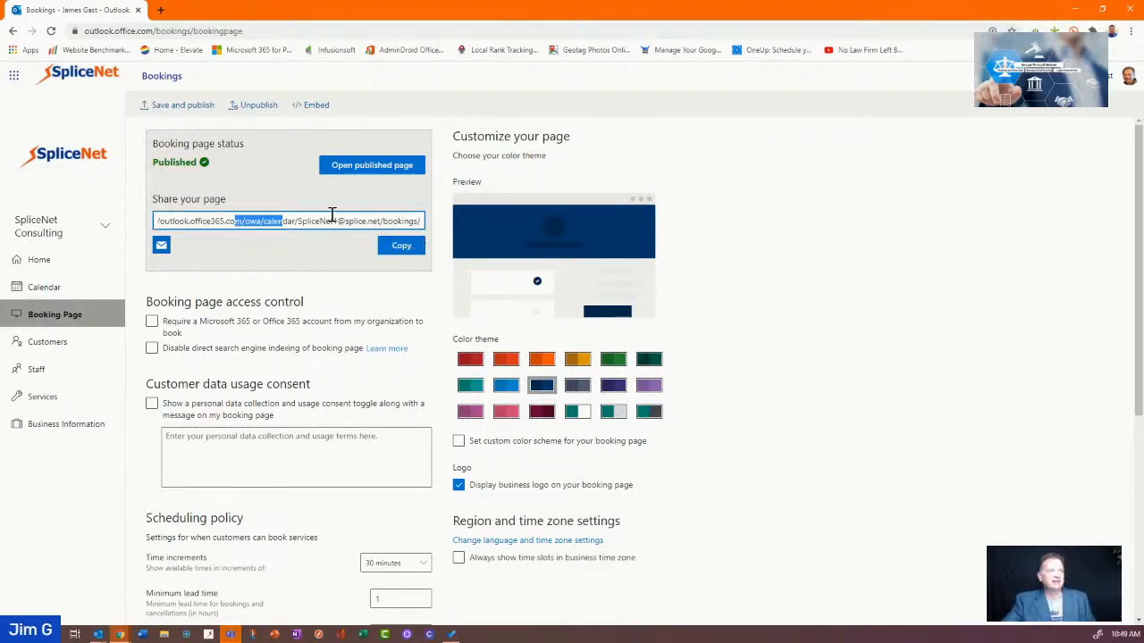
{"action": "left_click_drag", "start_coordinate": [330, 220], "coordinate": [306, 223]}
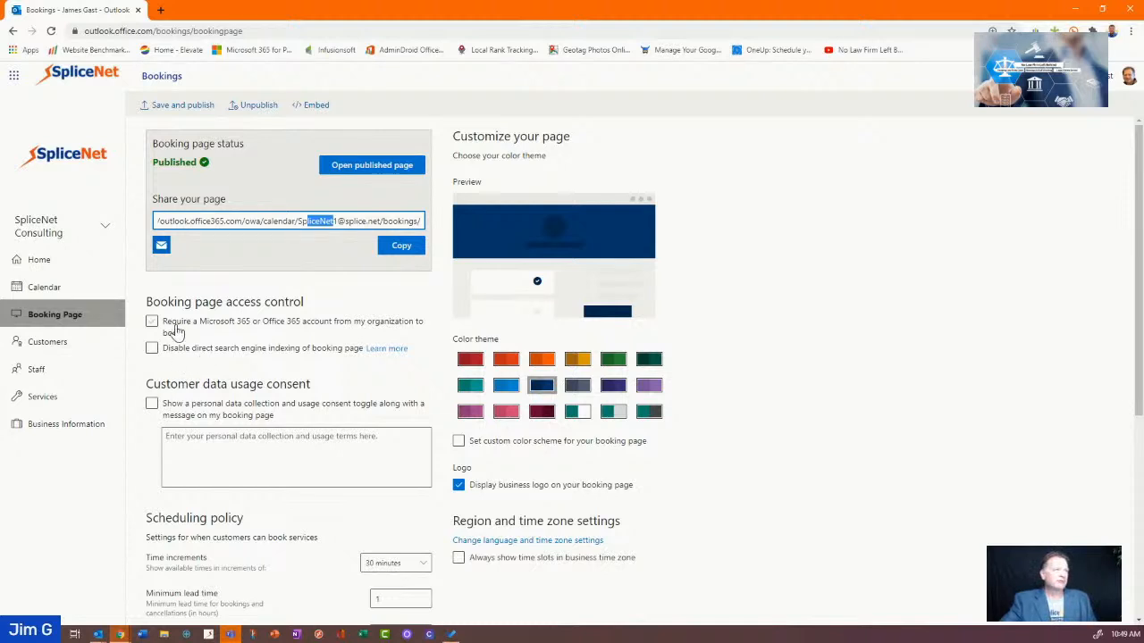
{"action": "left_click", "coordinate": [349, 336]}
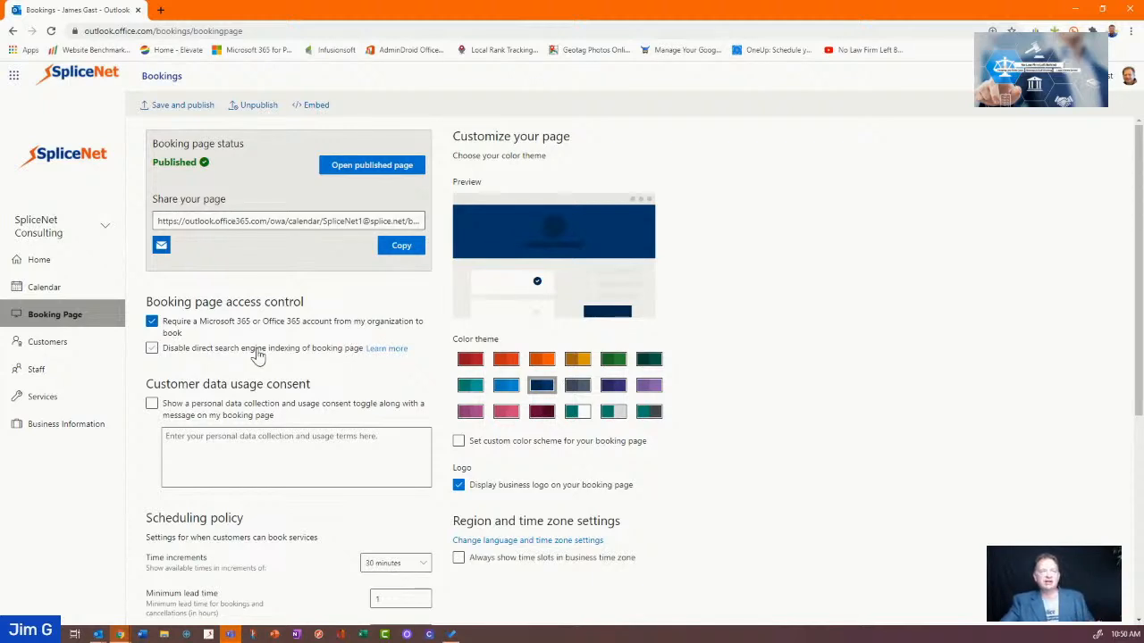
{"action": "left_click", "coordinate": [240, 327]}
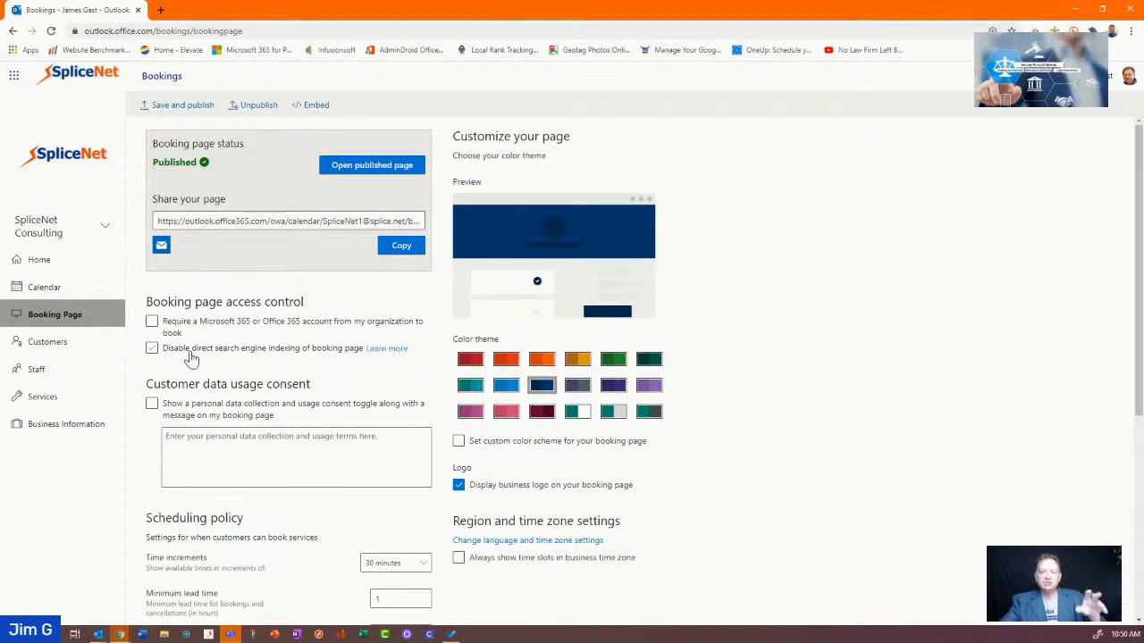
{"action": "left_click", "coordinate": [190, 355]}
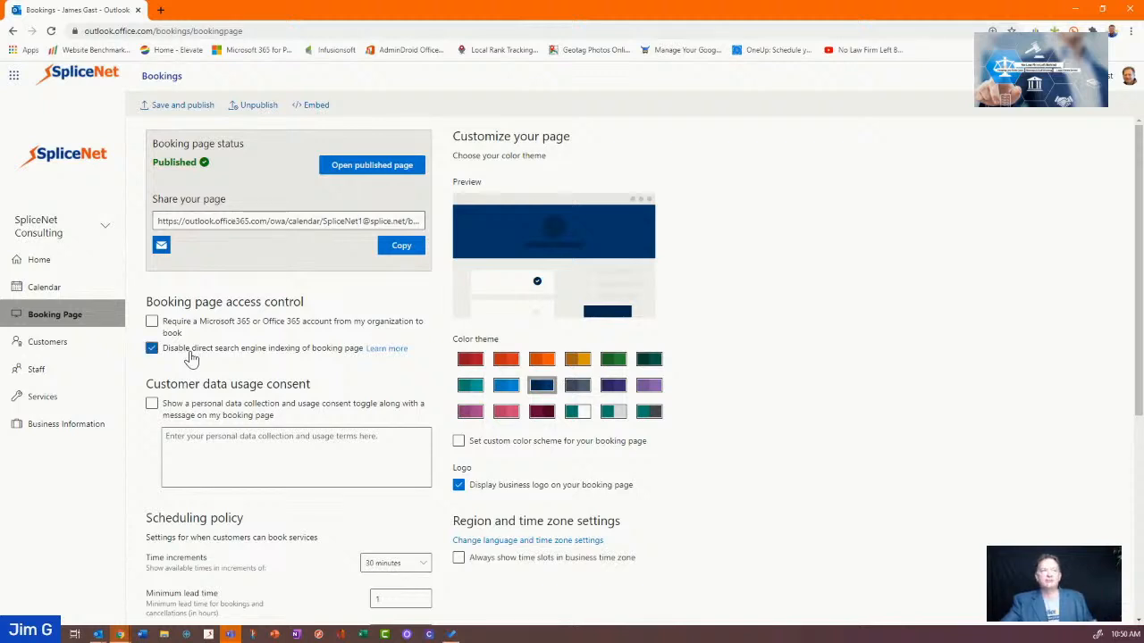
{"action": "left_click", "coordinate": [190, 358]}
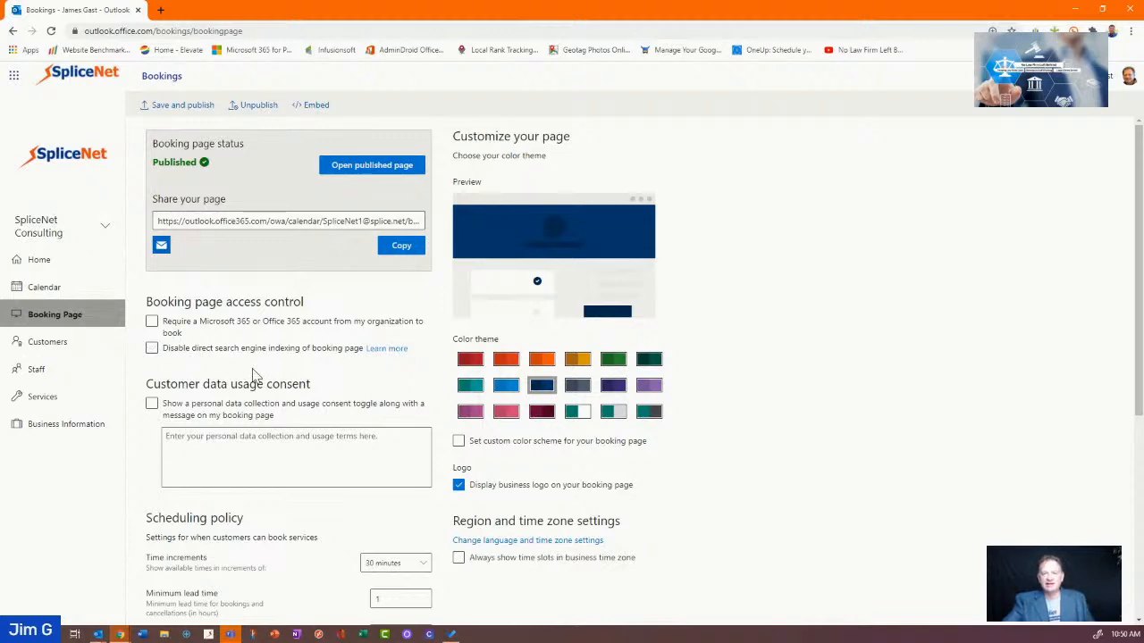
{"action": "scroll", "coordinate": [253, 375], "scroll_direction": "down", "scroll_amount": 1}
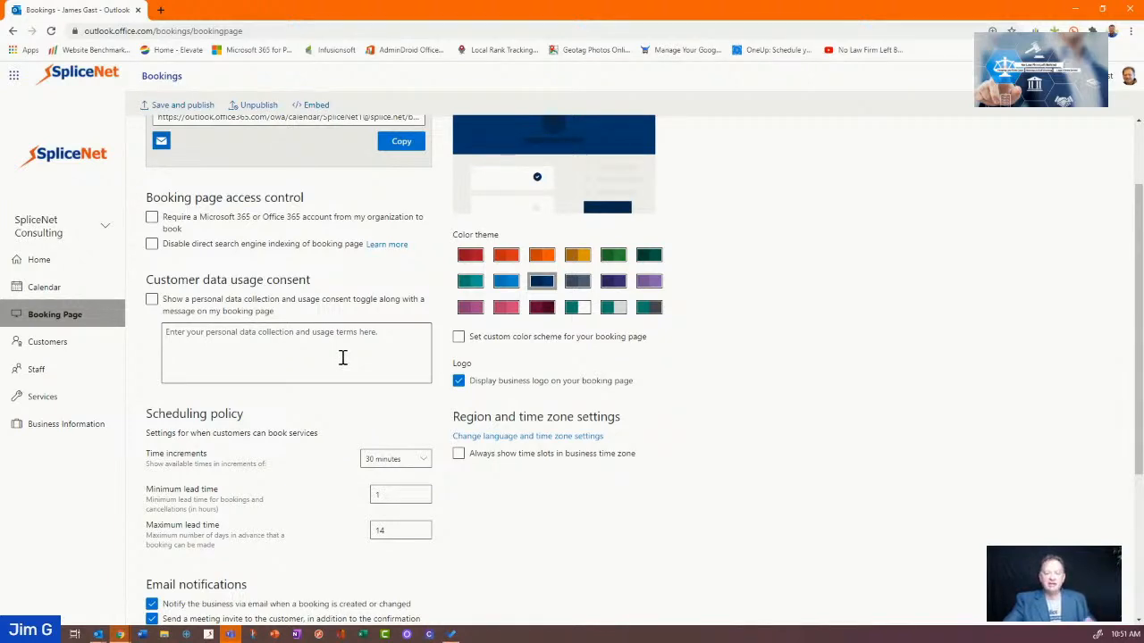
{"action": "scroll", "coordinate": [342, 357], "scroll_direction": "down", "scroll_amount": 3}
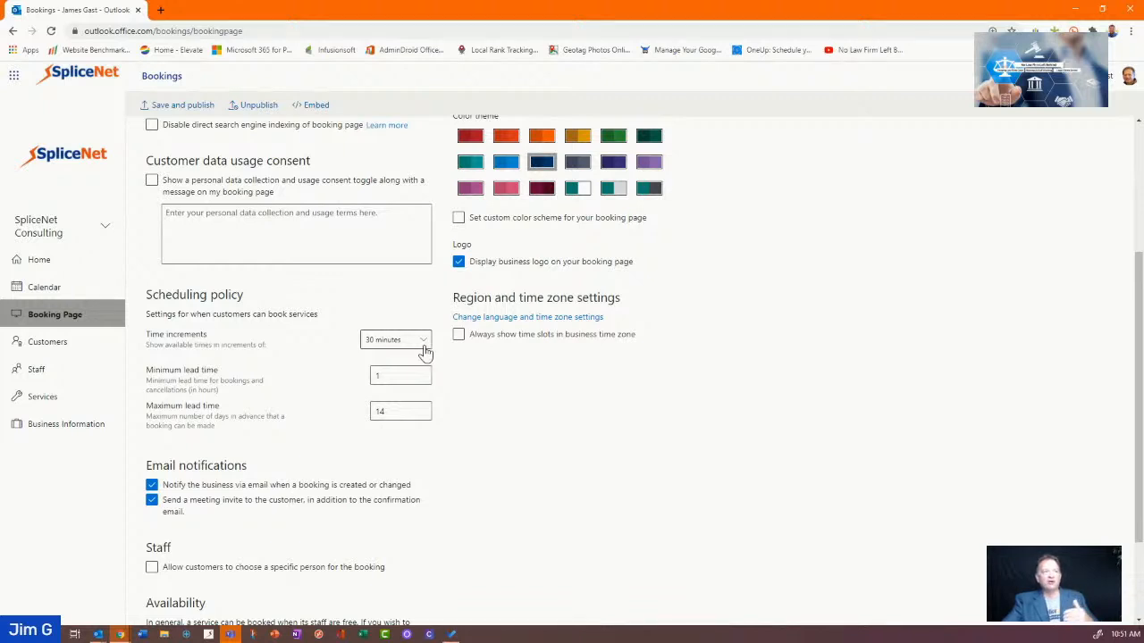
Set the minimum lead time for bookings to 24 hours
{"action": "double_click", "coordinate": [385, 376]}
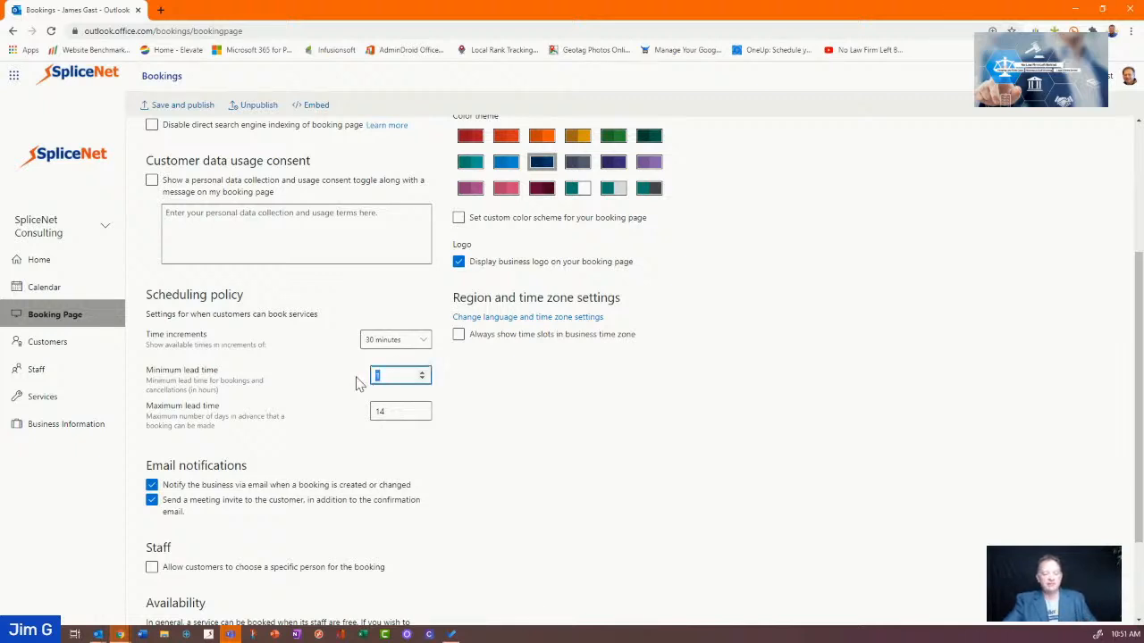
{"action": "type", "text": "24"}
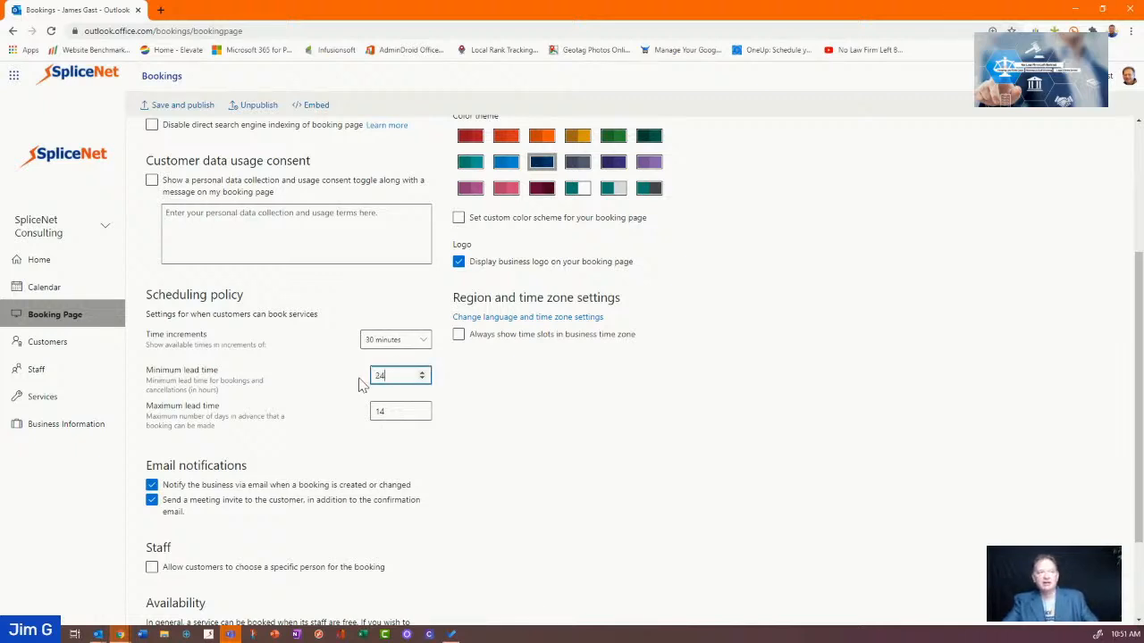
{"action": "left_click", "coordinate": [476, 414]}
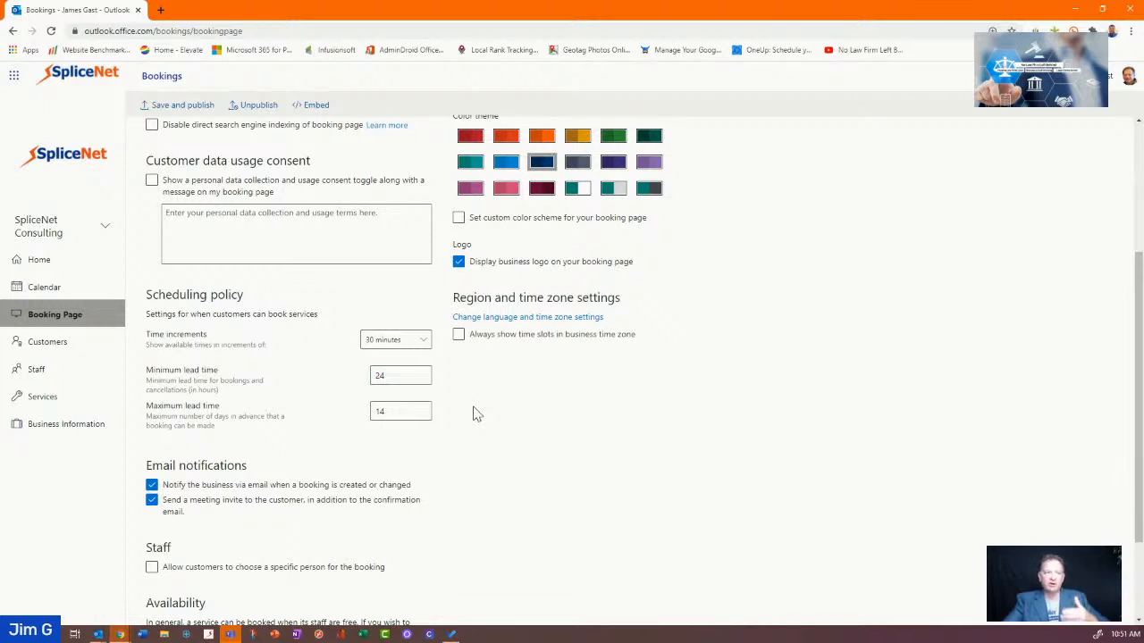
Change the maximum lead time from 14 to 60 days
{"action": "left_click", "coordinate": [402, 412]}
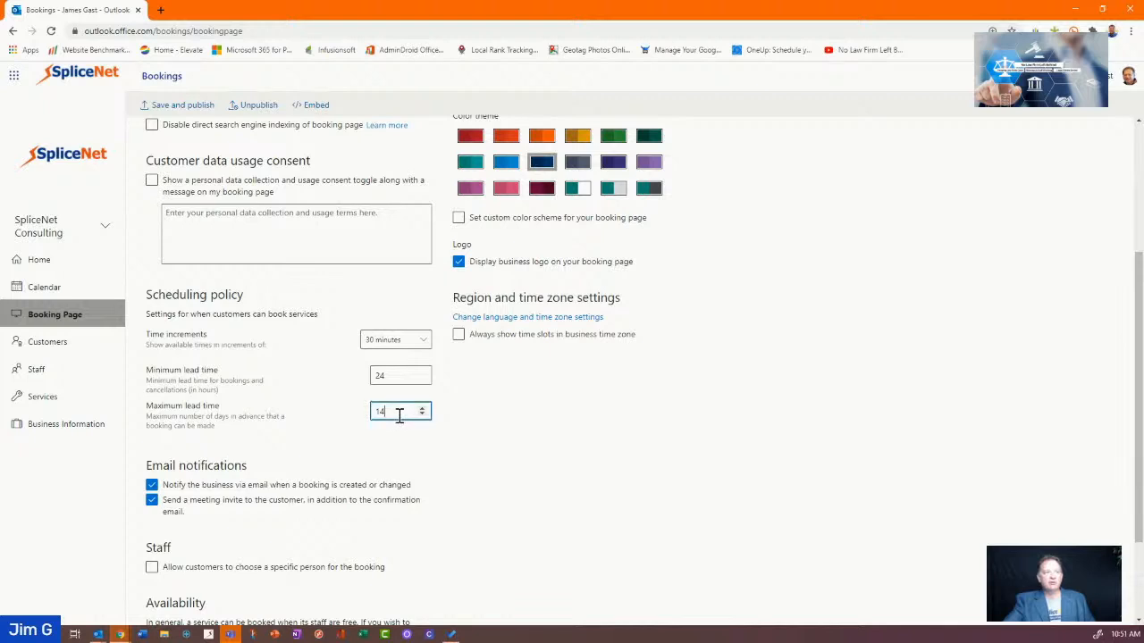
{"action": "double_click", "coordinate": [380, 412]}
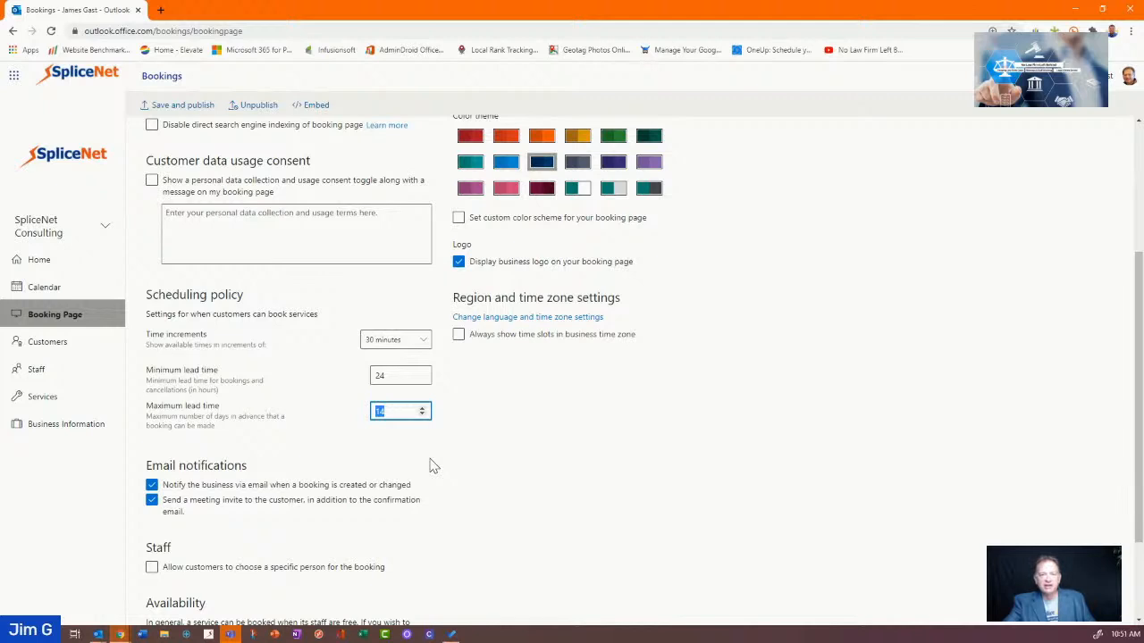
{"action": "type", "text": "45"}
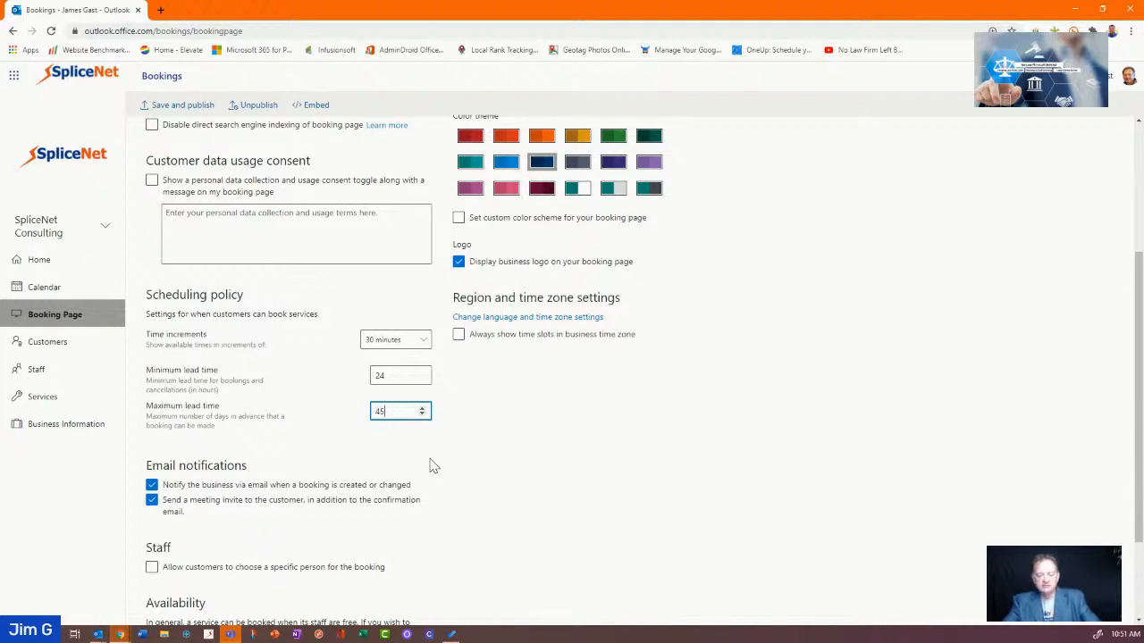
{"action": "key", "text": "Up"}
{"action": "key", "text": "BackSpace"}
{"action": "key", "text": "BackSpace"}
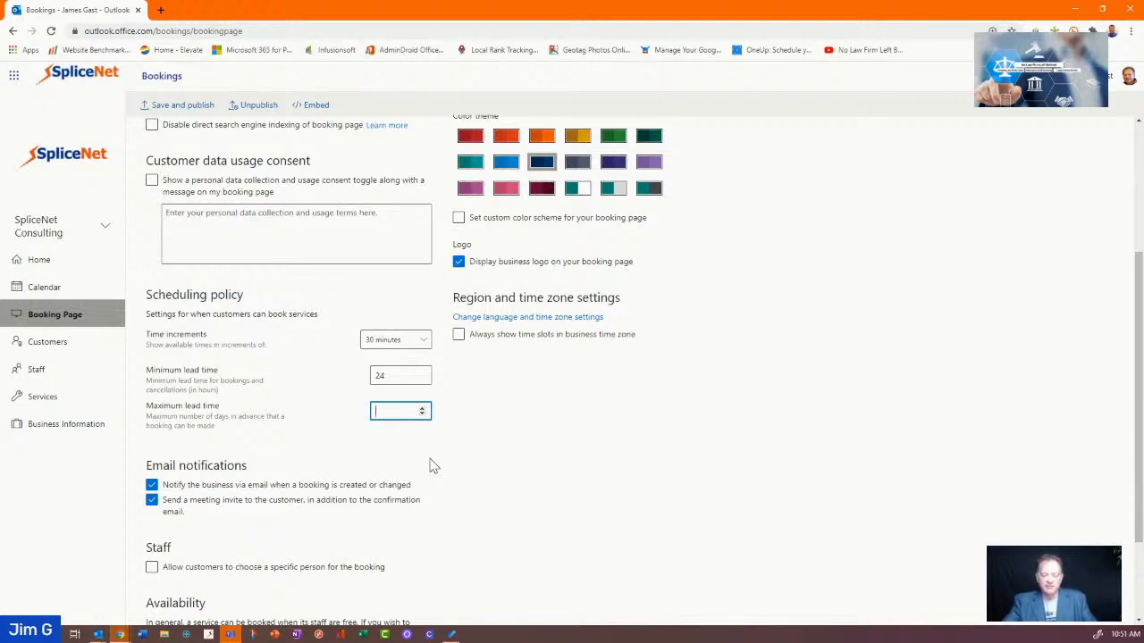
{"action": "type", "text": "60"}
{"action": "key", "text": "Tab"}
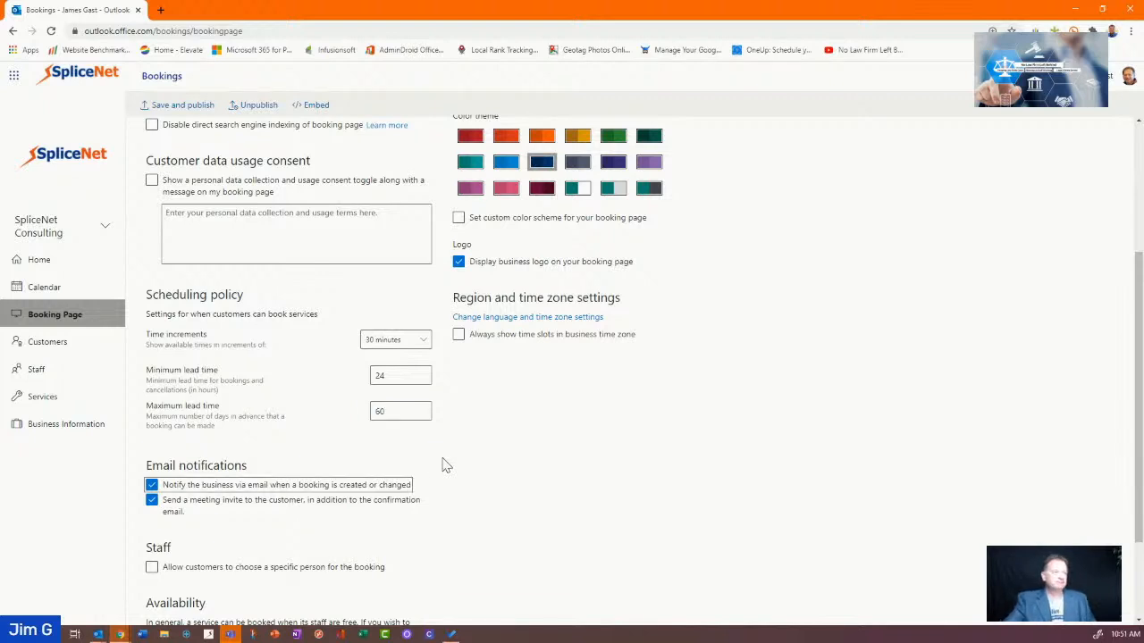
{"action": "scroll", "coordinate": [431, 463], "scroll_direction": "down", "scroll_amount": 1}
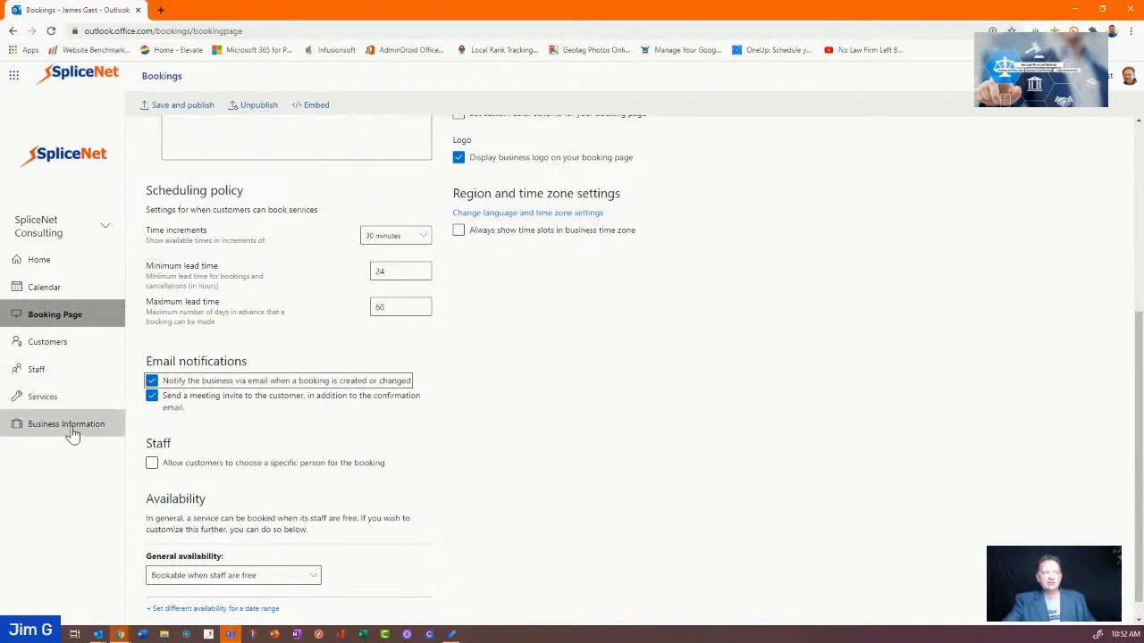
Uncheck 'Notify the business via email when a booking is created or changed'
{"action": "left_click", "coordinate": [163, 383]}
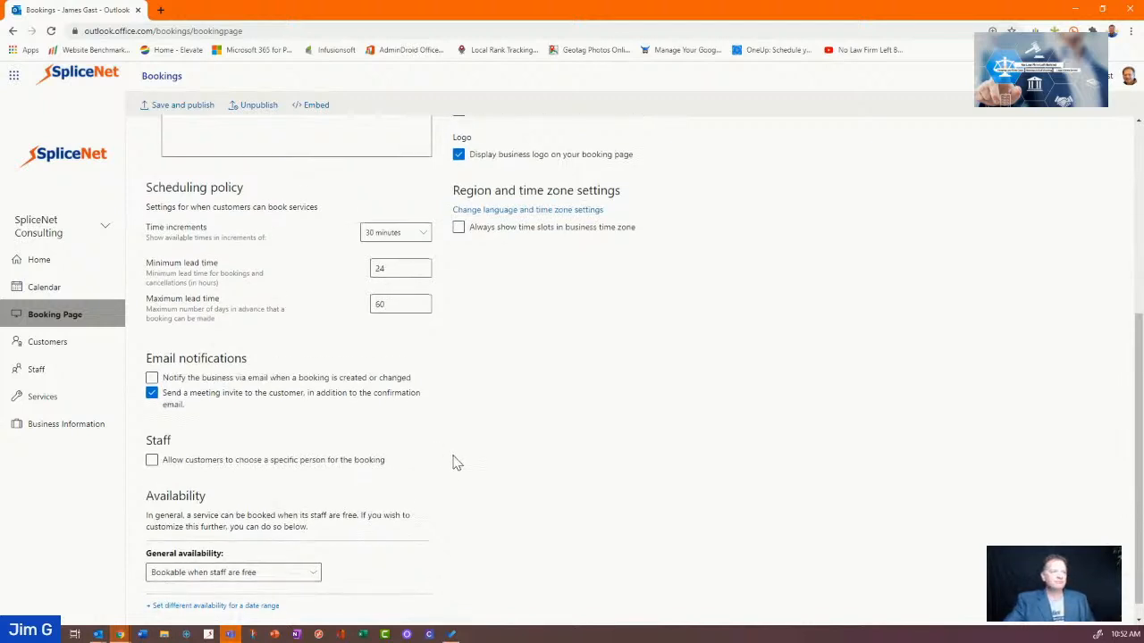
{"action": "scroll", "coordinate": [454, 462], "scroll_direction": "down", "scroll_amount": 1}
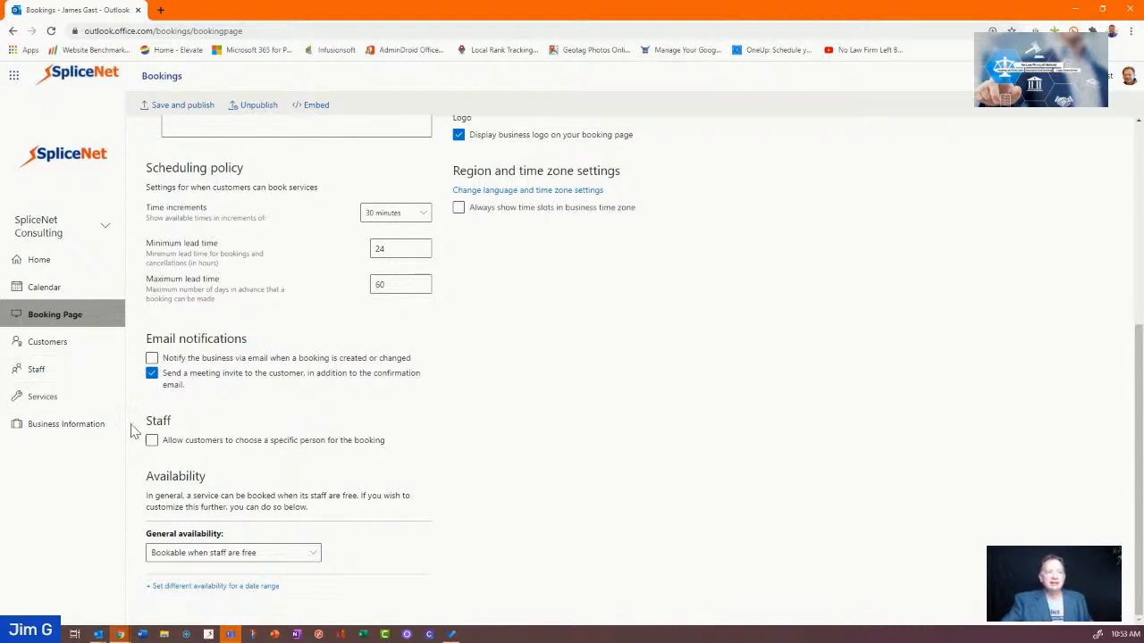
Toggle the Staff option letting customers choose a specific person for their booking
{"action": "left_click", "coordinate": [153, 444]}
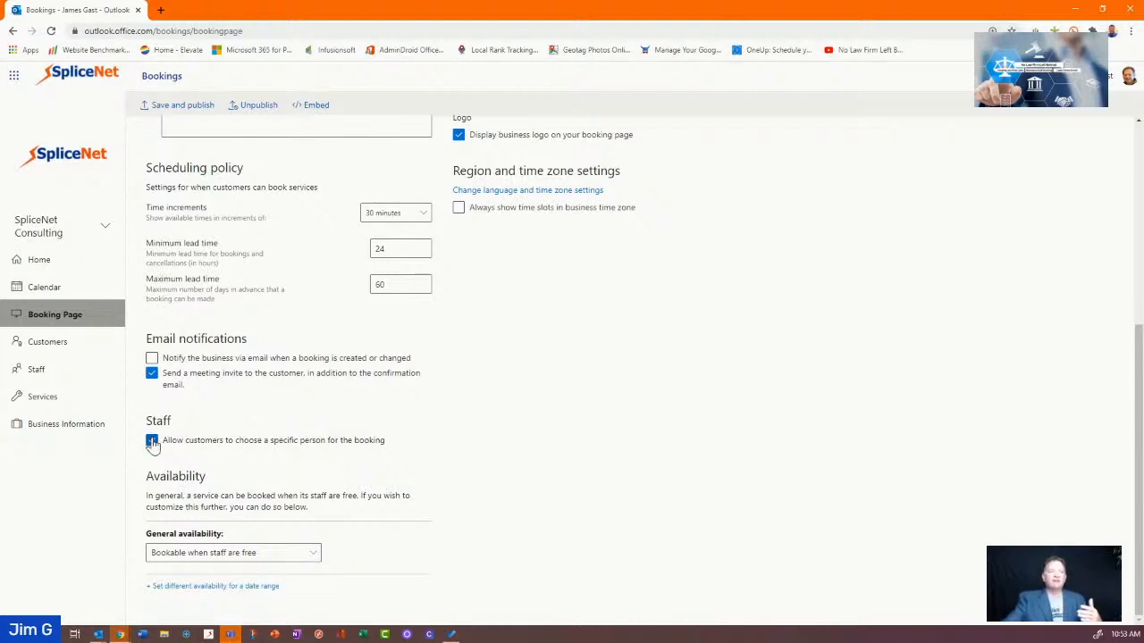
{"action": "left_click", "coordinate": [152, 441]}
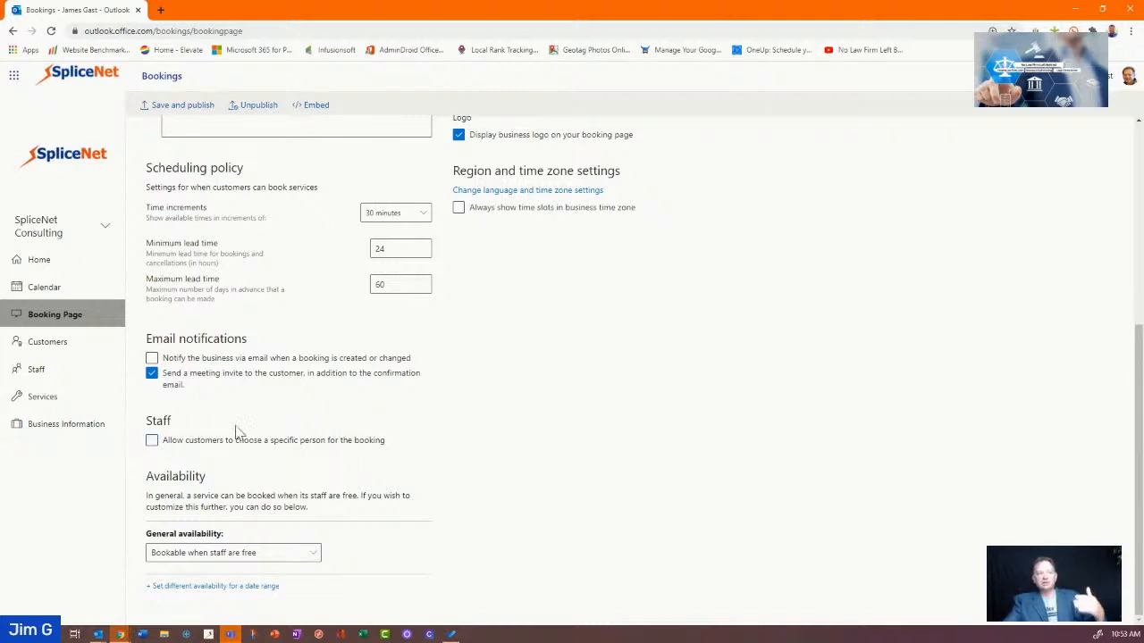
{"action": "left_click", "coordinate": [163, 449]}
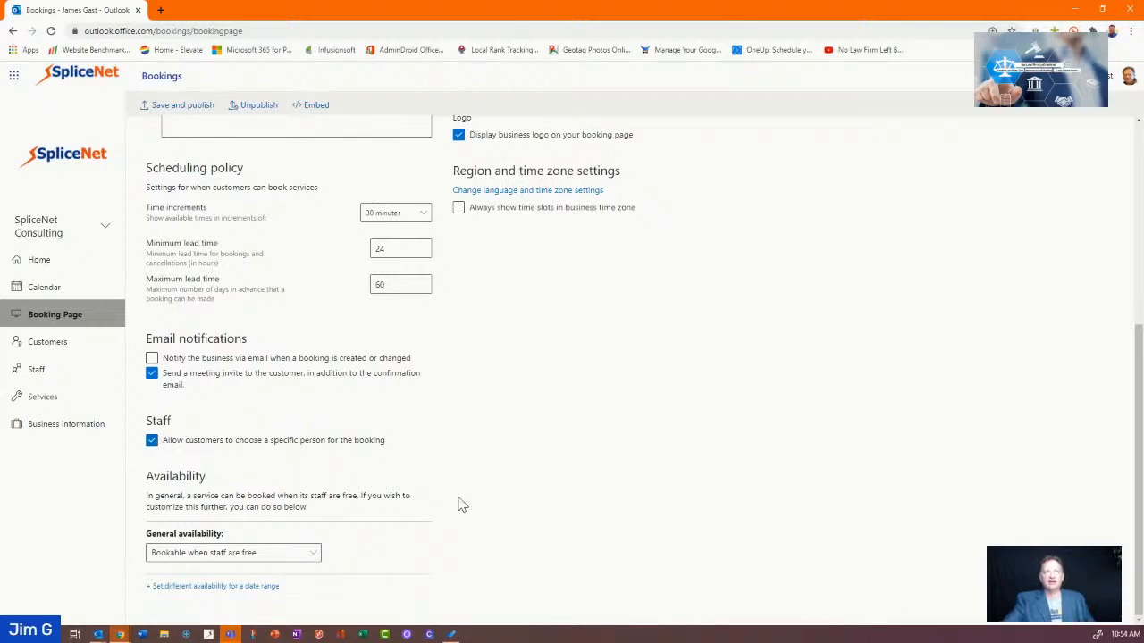
{"action": "scroll", "coordinate": [463, 498], "scroll_direction": "up", "scroll_amount": 4}
{"action": "scroll", "coordinate": [463, 499], "scroll_direction": "down", "scroll_amount": 4}
{"action": "left_click", "coordinate": [294, 558]}
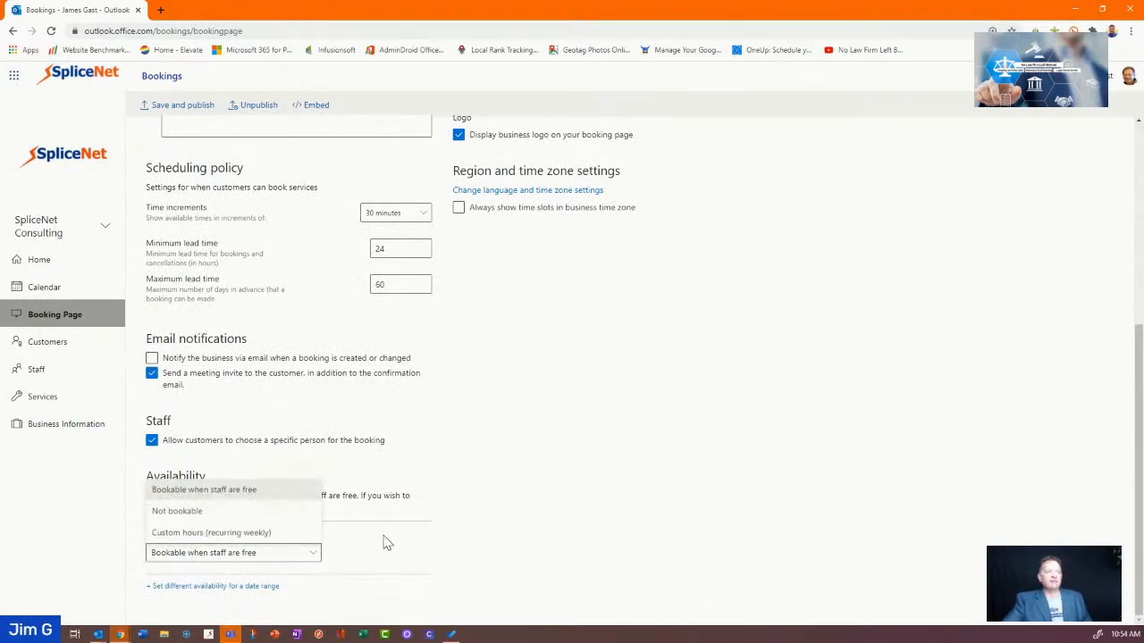
{"action": "left_click", "coordinate": [468, 516]}
{"action": "left_click", "coordinate": [303, 559]}
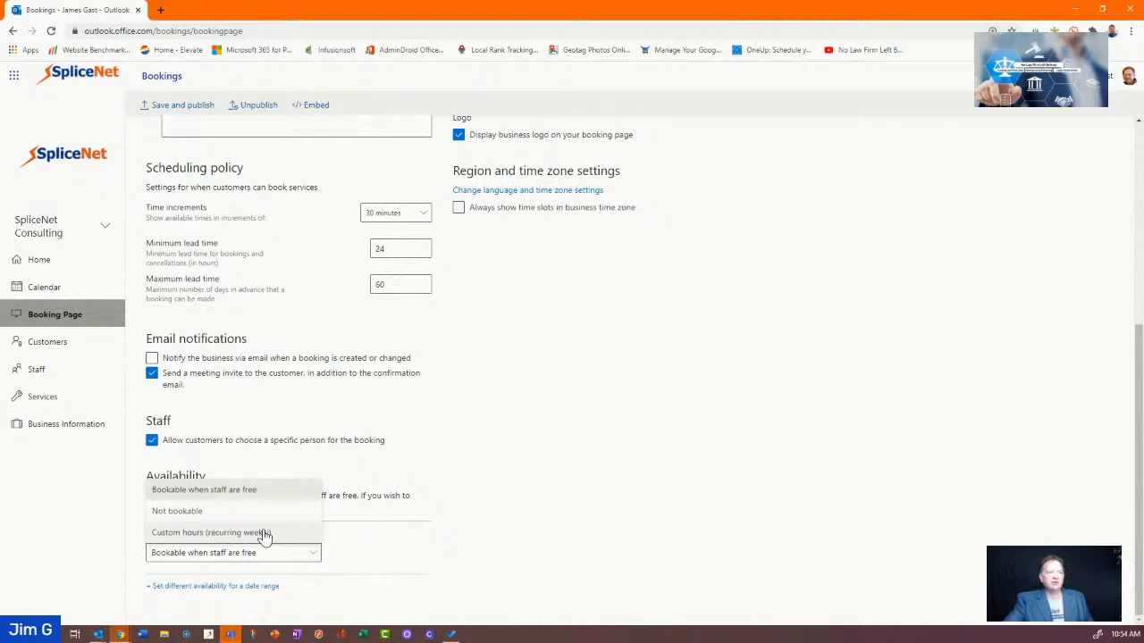
{"action": "left_click", "coordinate": [417, 533]}
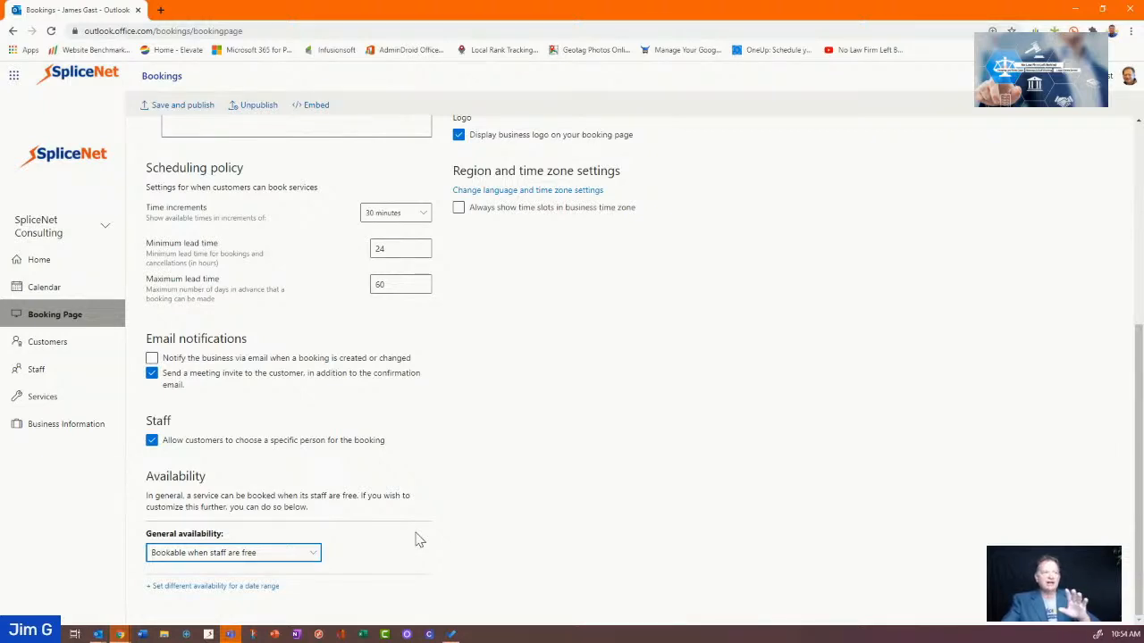
{"action": "scroll", "coordinate": [418, 538], "scroll_direction": "up", "scroll_amount": 1}
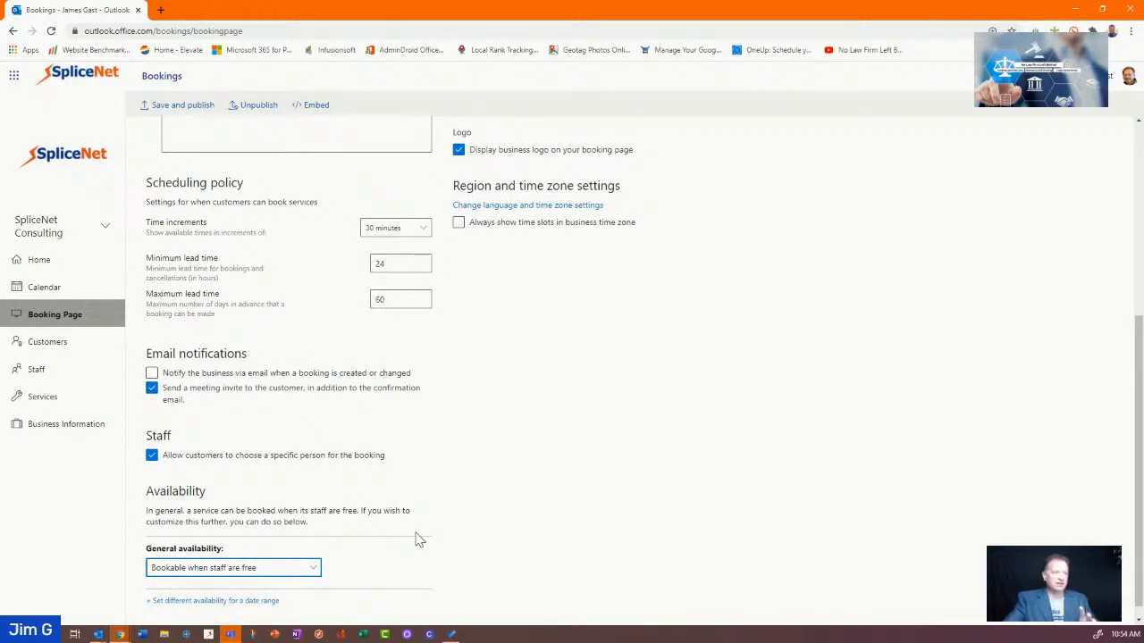
{"action": "scroll", "coordinate": [418, 539], "scroll_direction": "up", "scroll_amount": 1}
{"action": "scroll", "coordinate": [419, 539], "scroll_direction": "down", "scroll_amount": 2}
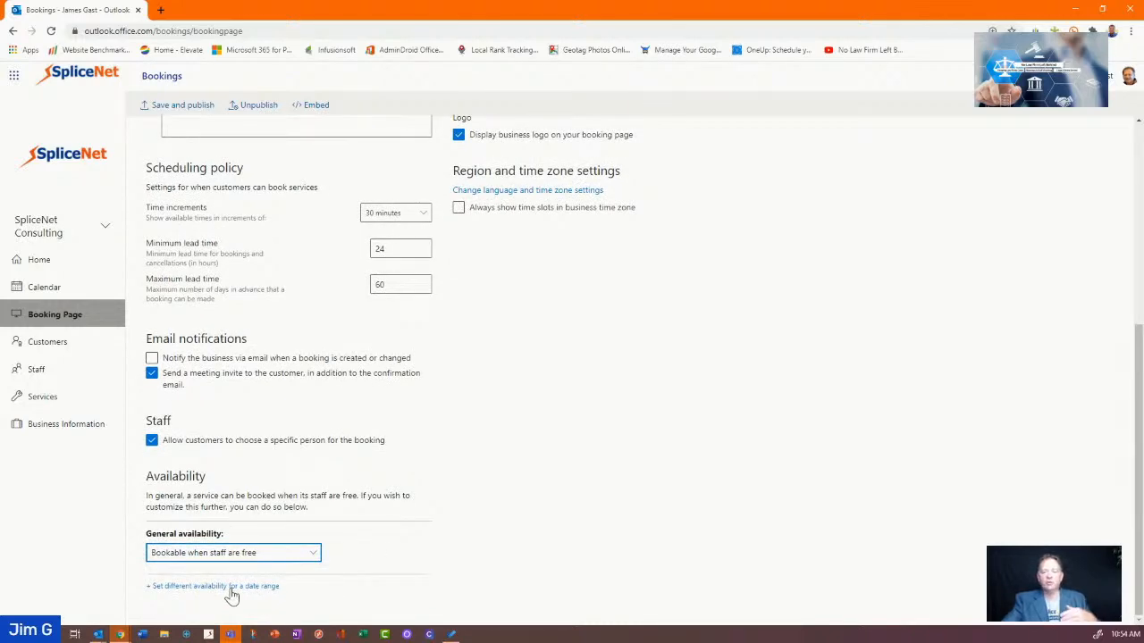
{"action": "scroll", "coordinate": [421, 557], "scroll_direction": "up", "scroll_amount": 4}
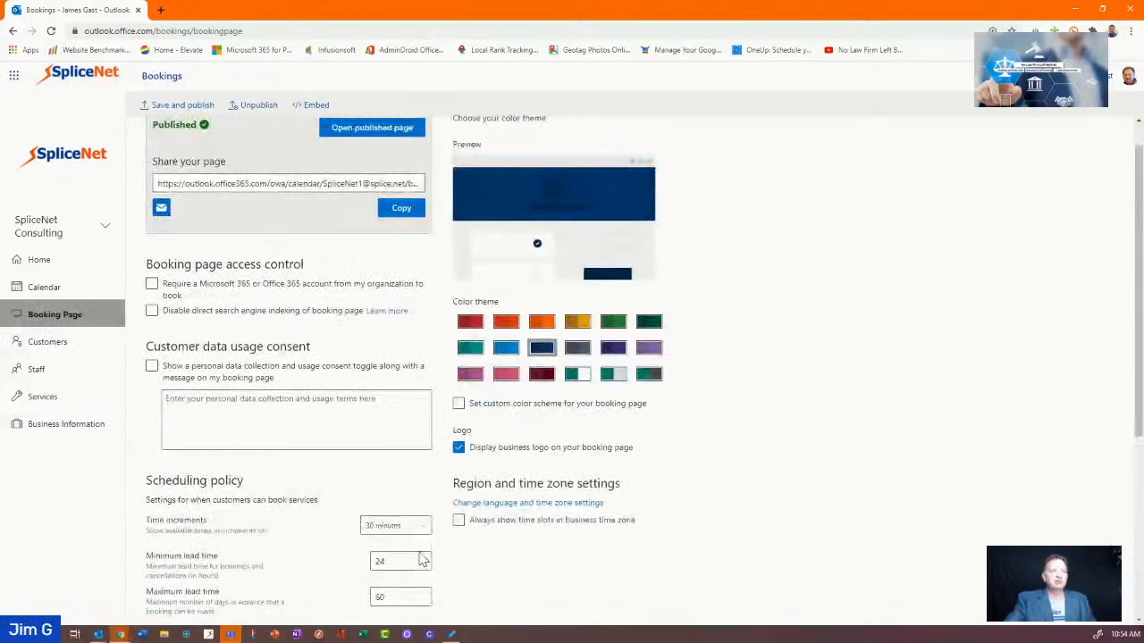
{"action": "scroll", "coordinate": [576, 214], "scroll_direction": "up", "scroll_amount": 1}
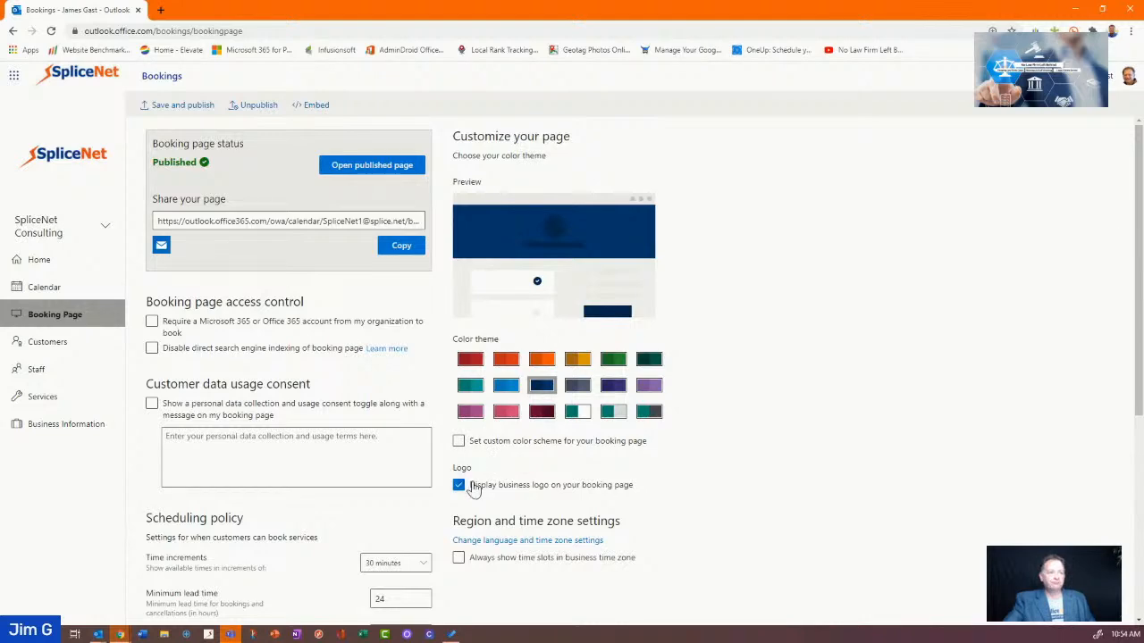
{"action": "scroll", "coordinate": [554, 501], "scroll_direction": "down", "scroll_amount": 1}
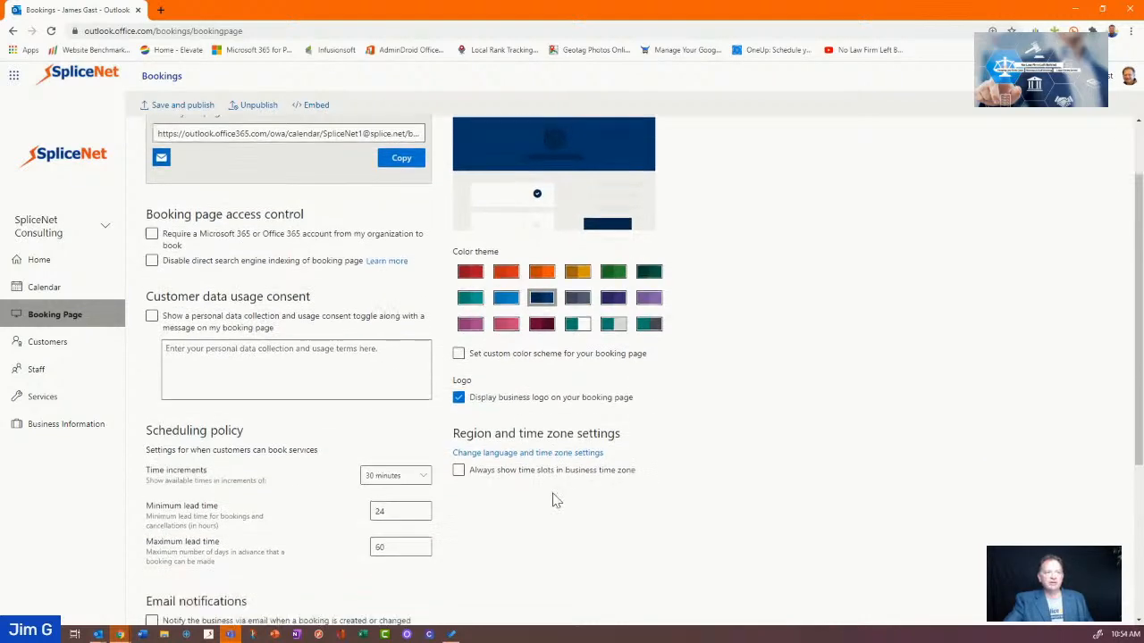
{"action": "scroll", "coordinate": [553, 500], "scroll_direction": "down", "scroll_amount": 1}
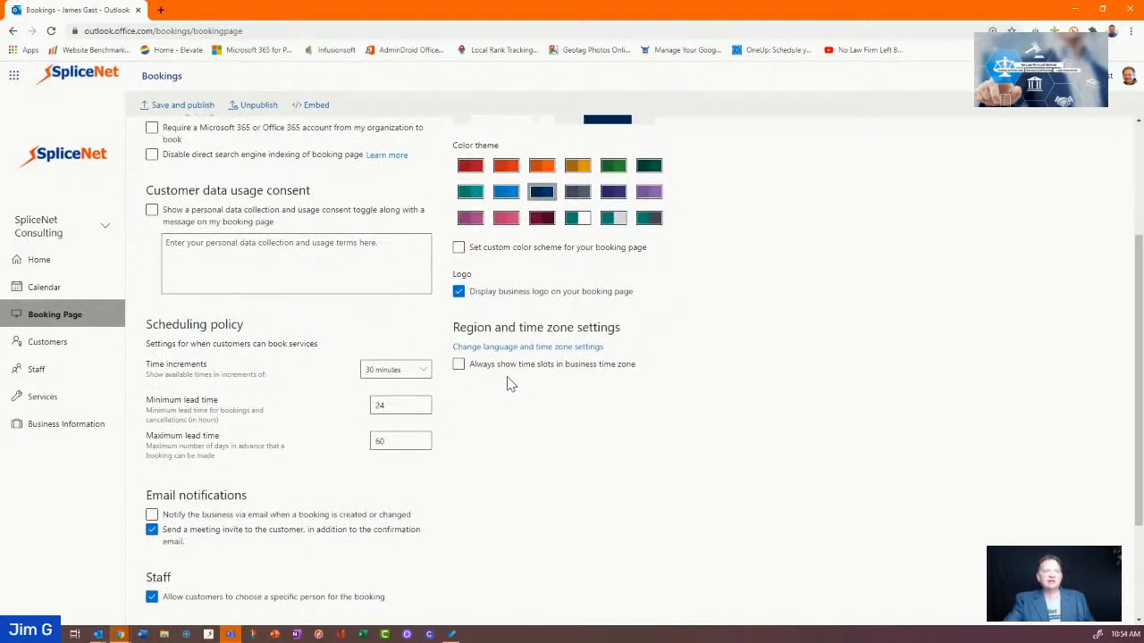
{"action": "left_click", "coordinate": [460, 366]}
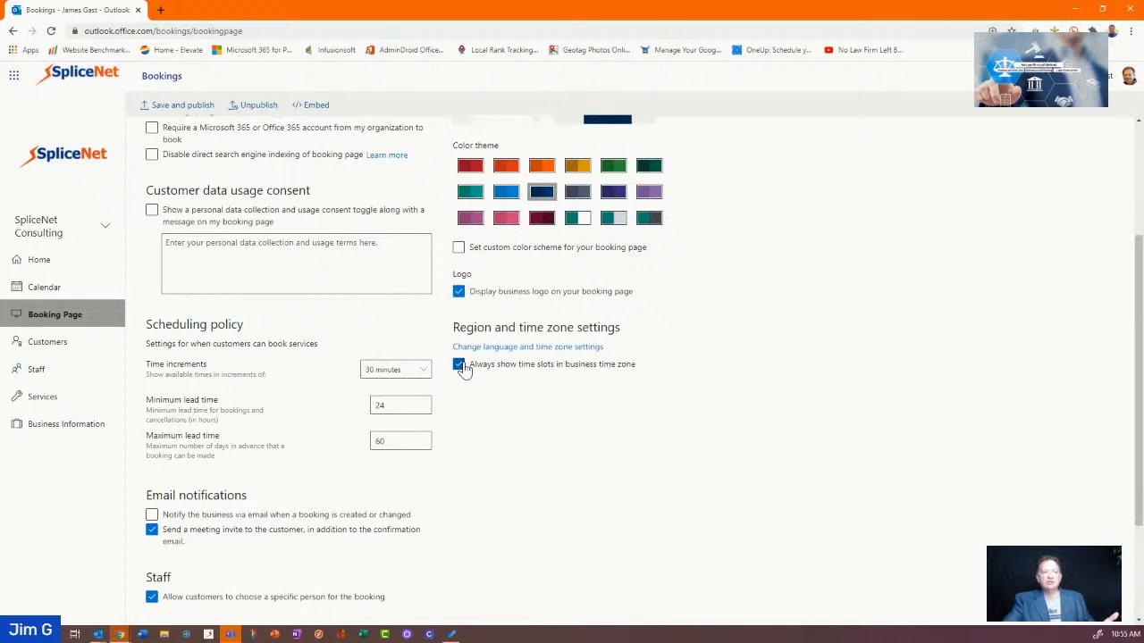
{"action": "left_click", "coordinate": [460, 366]}
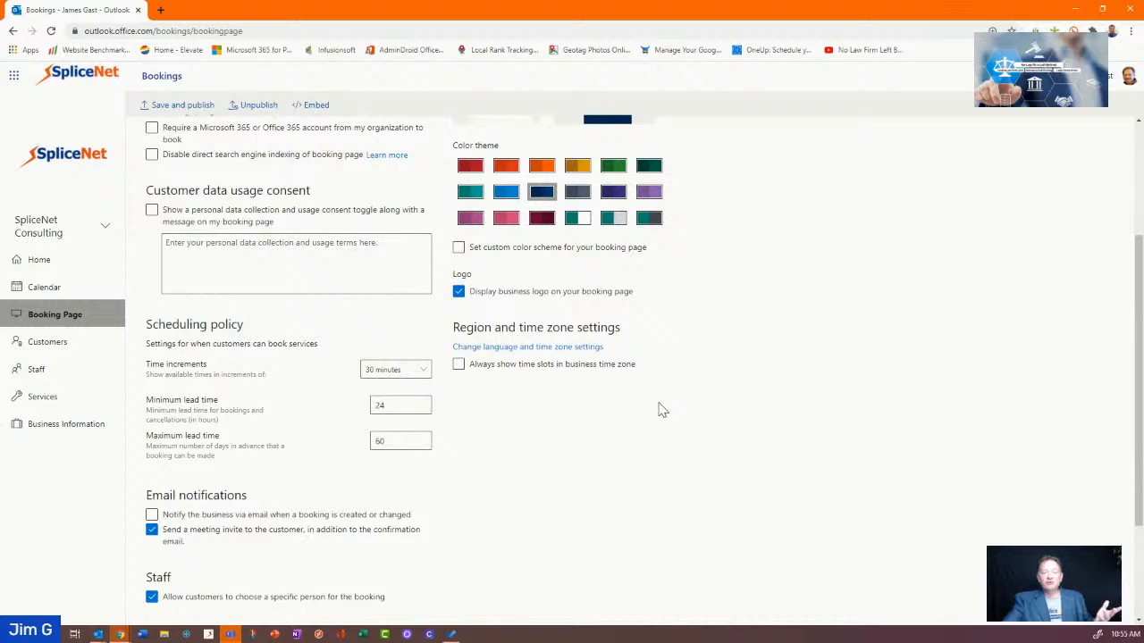
Save and publish the booking page settings and copy the Share your page URL
{"action": "scroll", "coordinate": [640, 382], "scroll_direction": "up", "scroll_amount": 3}
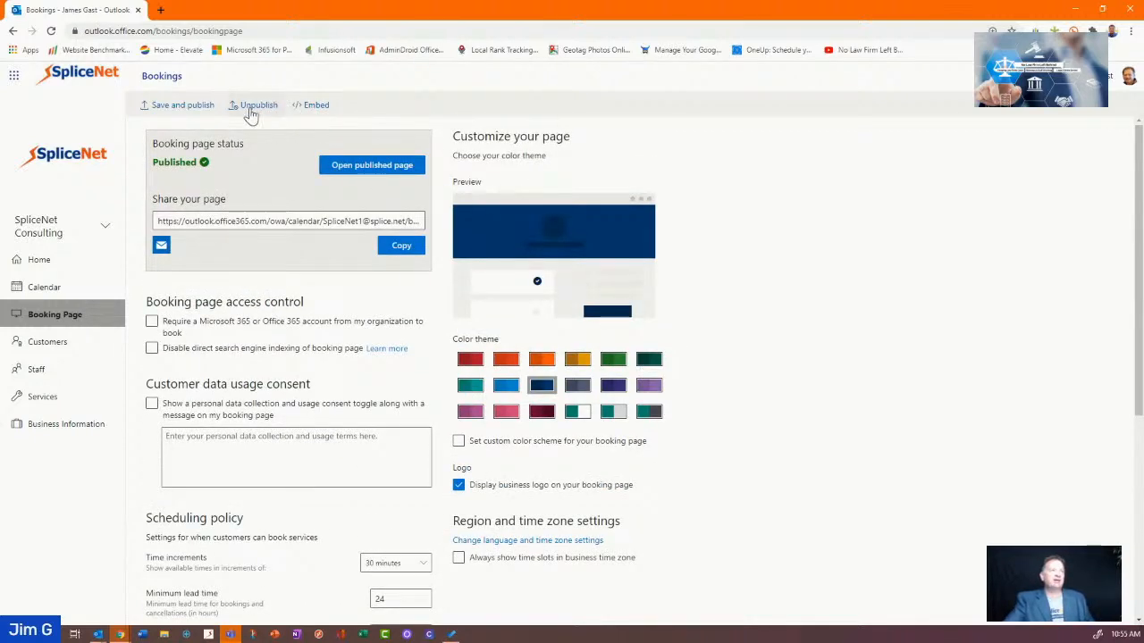
{"action": "left_click", "coordinate": [170, 105]}
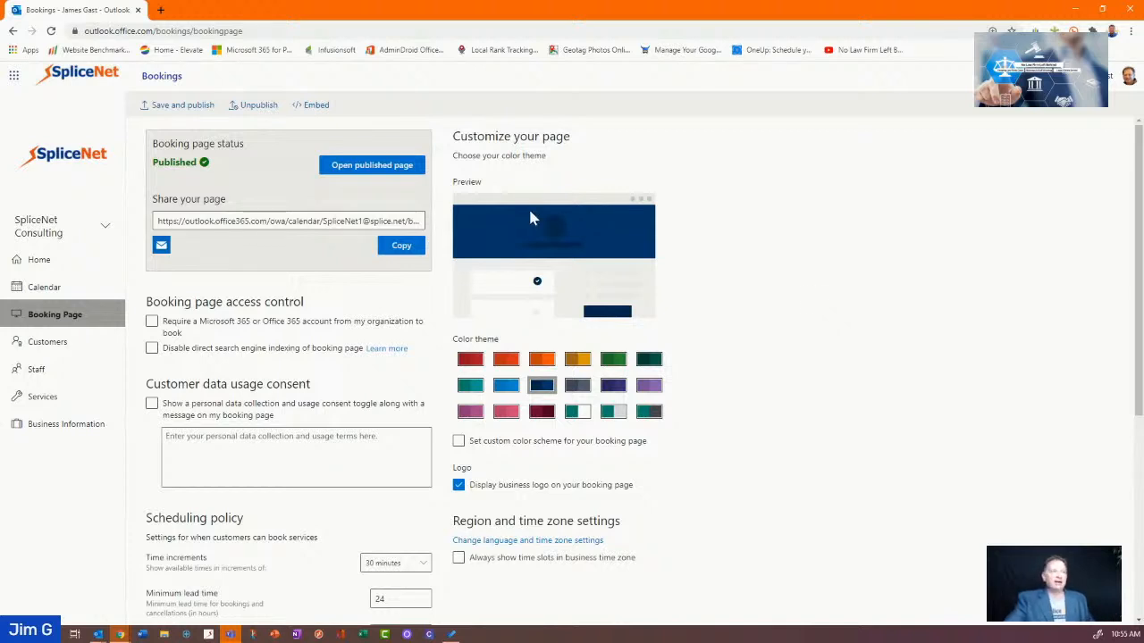
{"action": "left_click", "coordinate": [402, 247]}
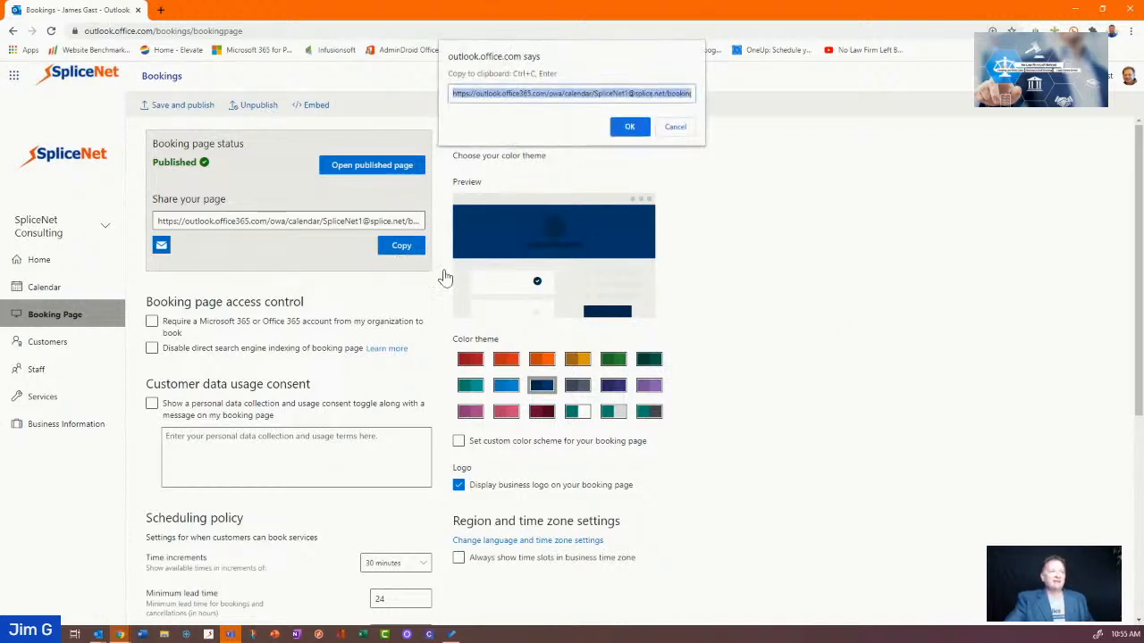
{"action": "right_click", "coordinate": [628, 96]}
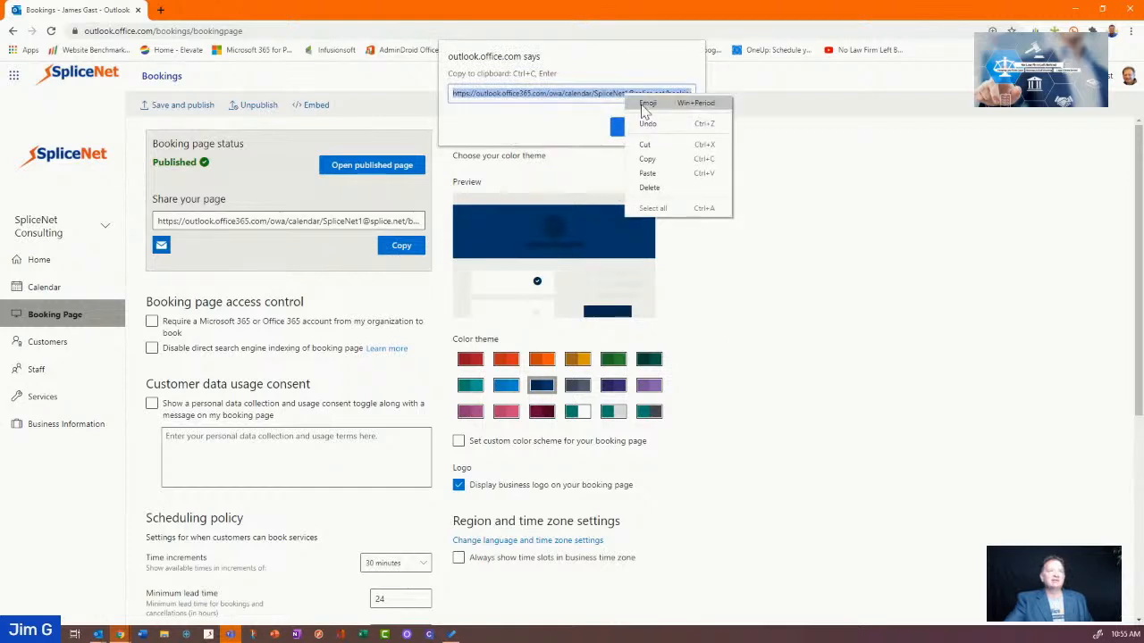
{"action": "left_click", "coordinate": [648, 159]}
{"action": "left_click", "coordinate": [677, 126]}
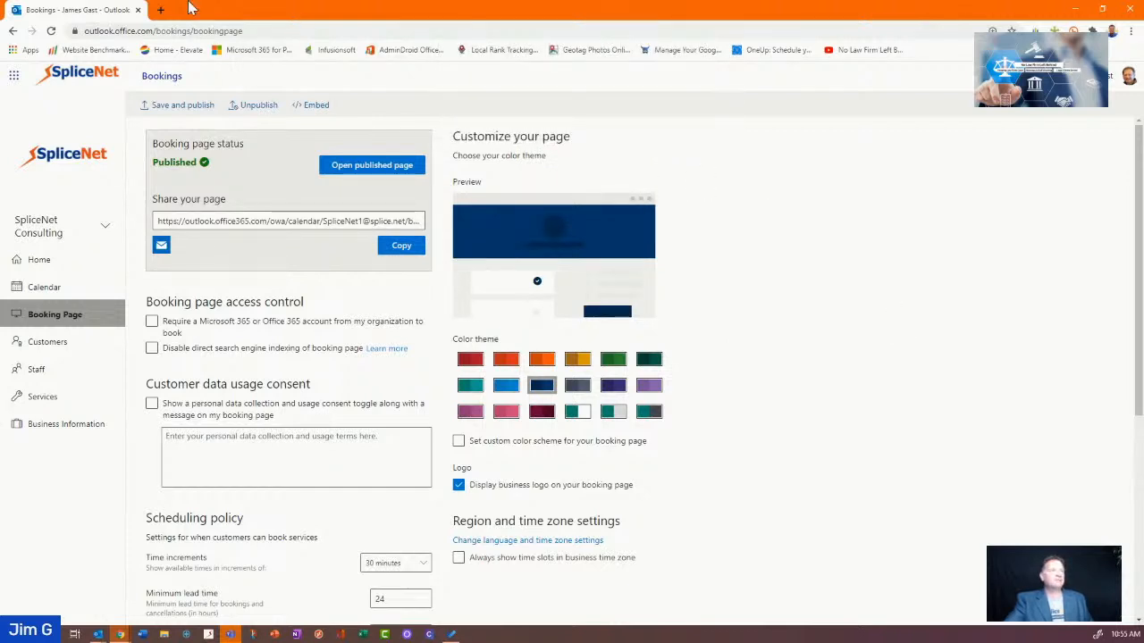
{"action": "left_click", "coordinate": [161, 9]}
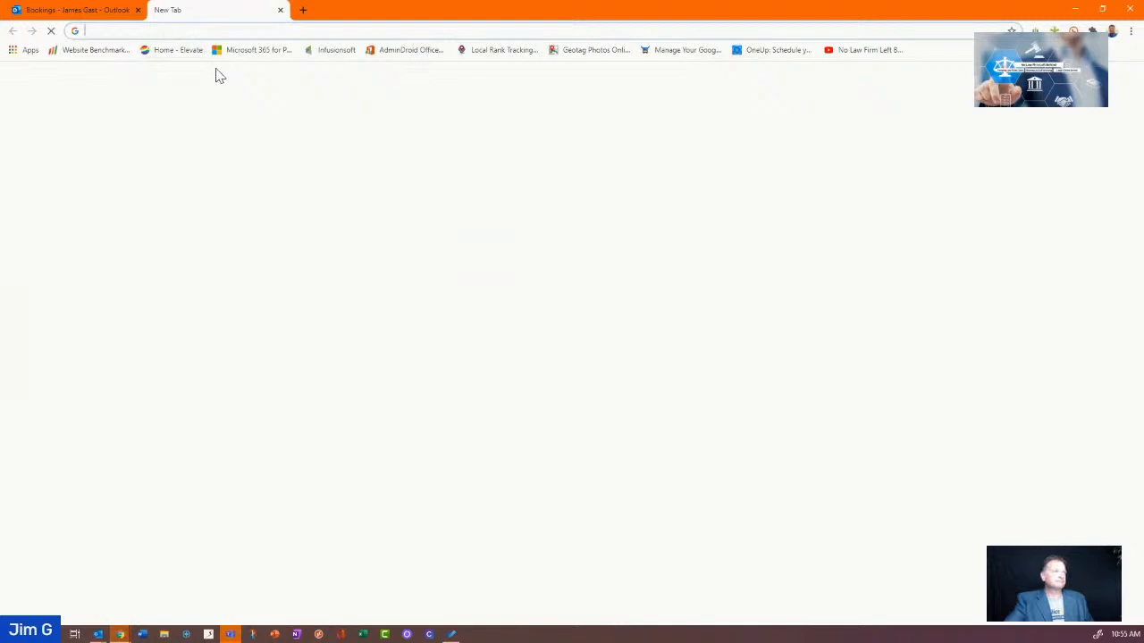
Paste the copied booking link into the new tab's address bar and load it
{"action": "right_click", "coordinate": [217, 33]}
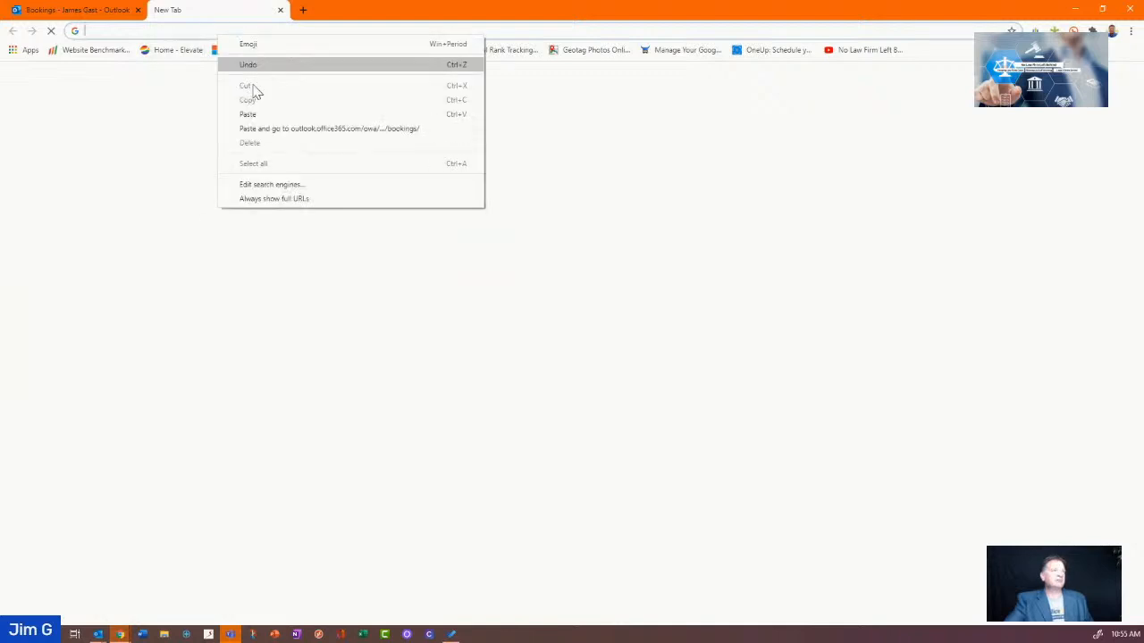
{"action": "left_click", "coordinate": [268, 128]}
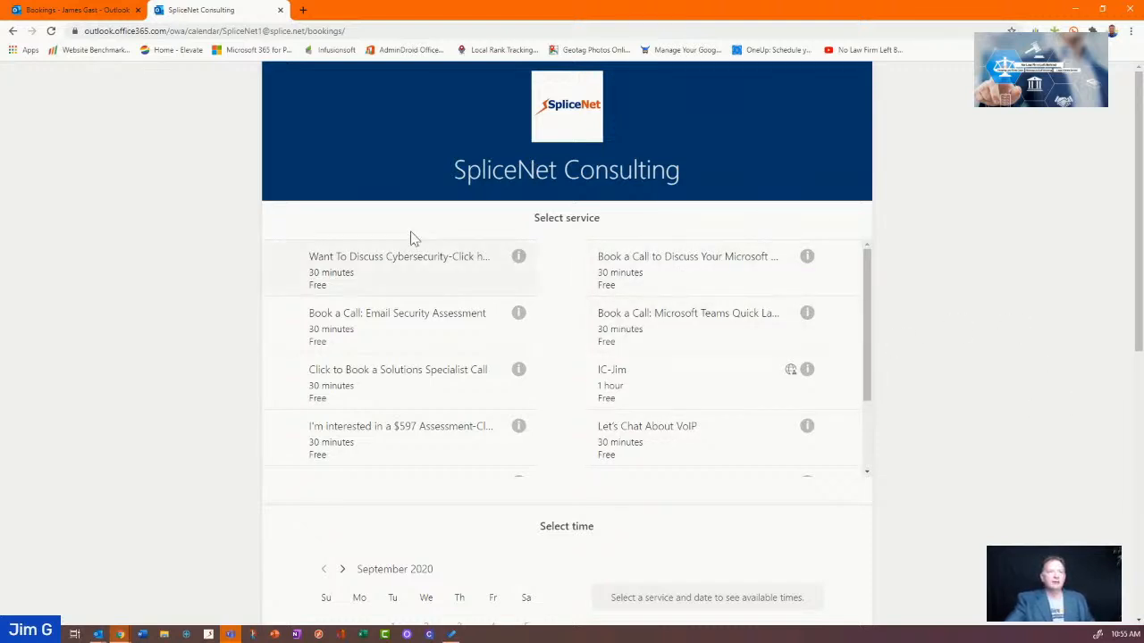
Choose the one-hour service and book with the specific staff member instead of Anyone
{"action": "scroll", "coordinate": [402, 284], "scroll_direction": "down", "scroll_amount": 2}
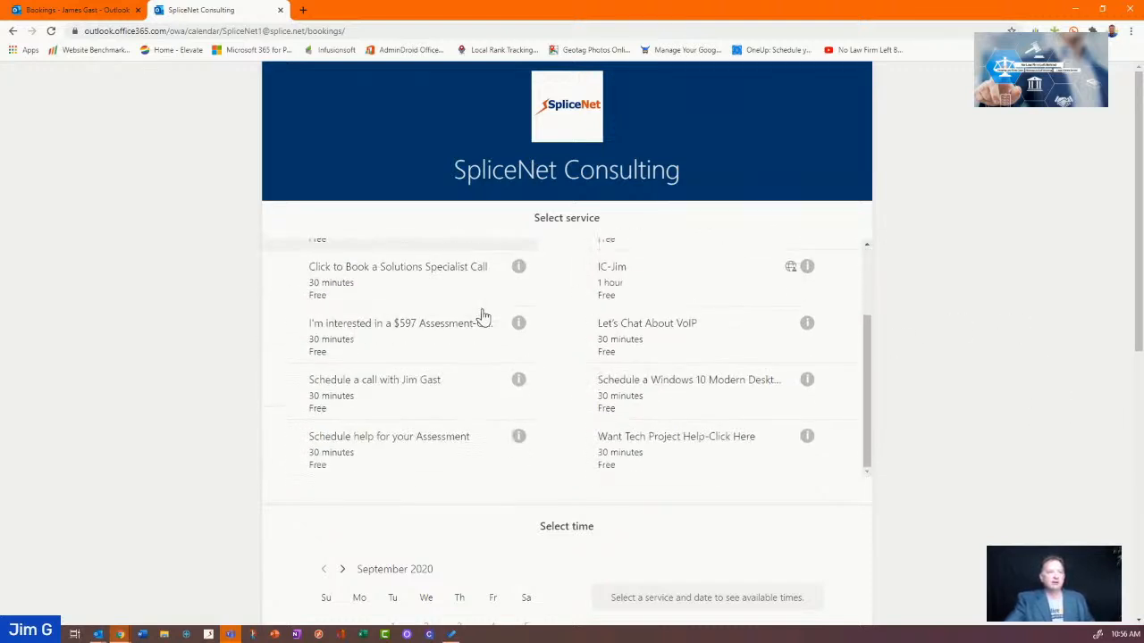
{"action": "left_click", "coordinate": [656, 286]}
{"action": "scroll", "coordinate": [921, 378], "scroll_direction": "down", "scroll_amount": 3}
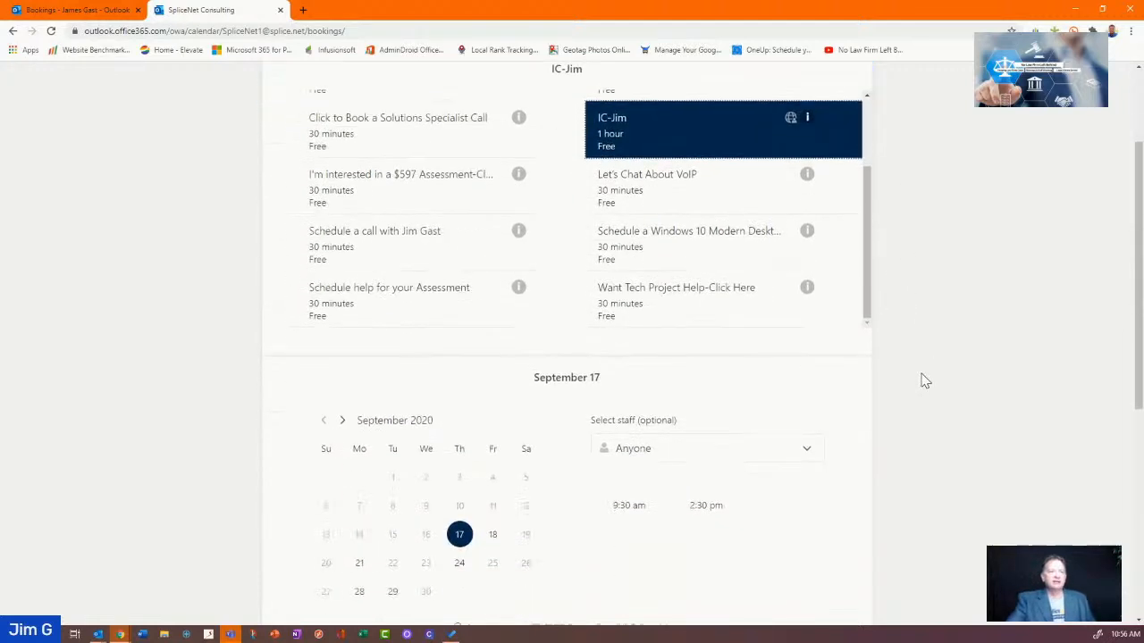
{"action": "scroll", "coordinate": [925, 383], "scroll_direction": "down", "scroll_amount": 1}
{"action": "left_click", "coordinate": [799, 229]}
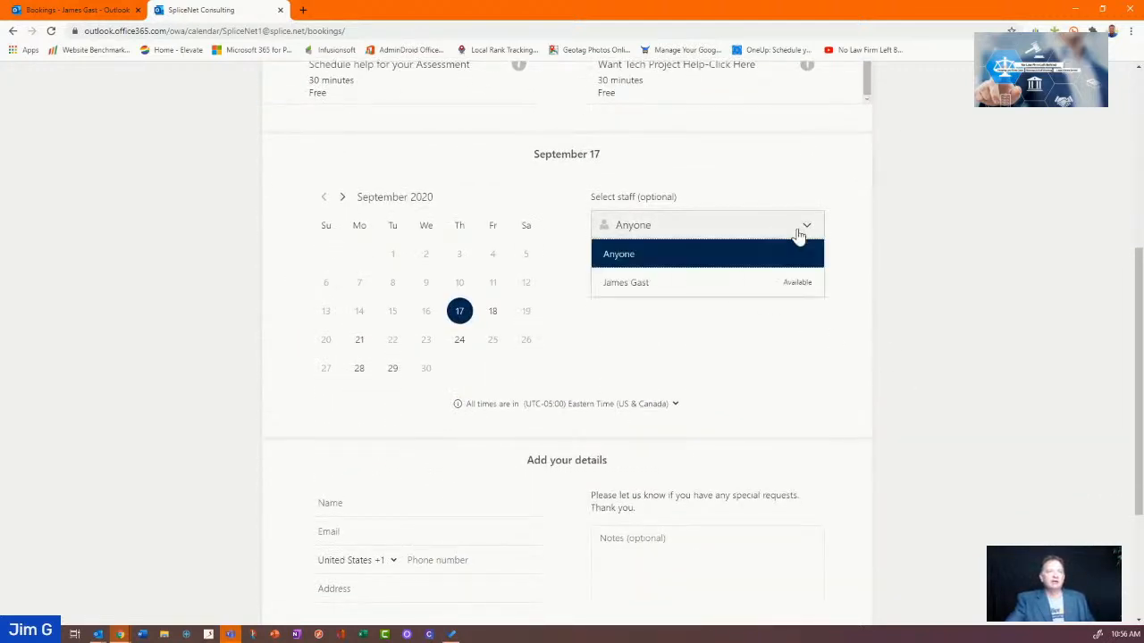
{"action": "left_click", "coordinate": [790, 284]}
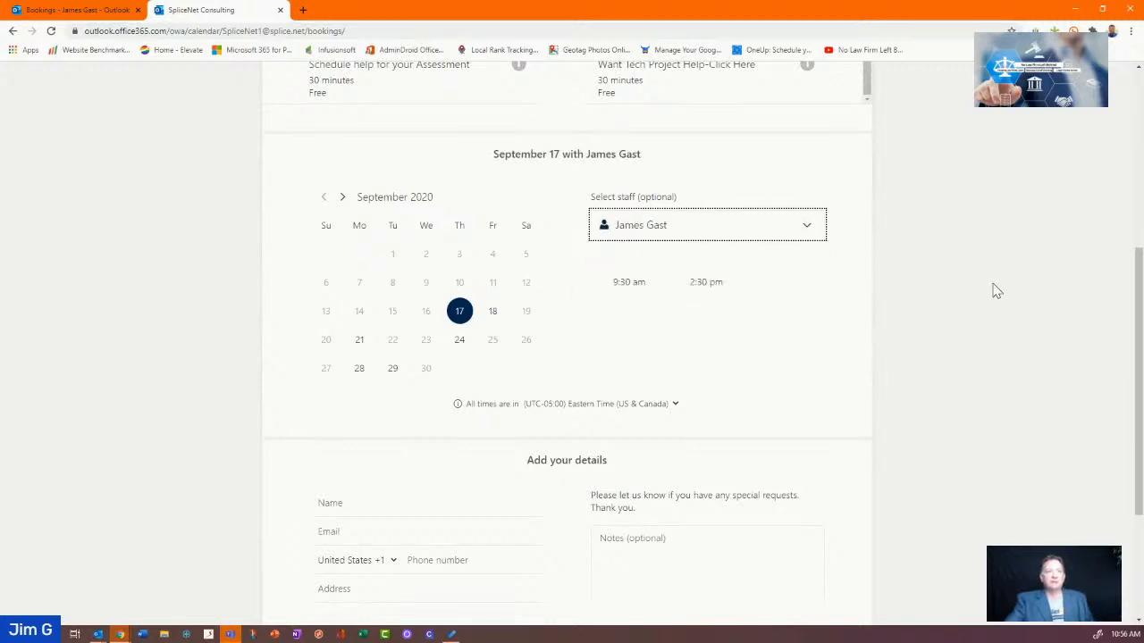
Compare September 17 and 21, then settle on September 18 with its 9:30 am slot
{"action": "left_click", "coordinate": [494, 317]}
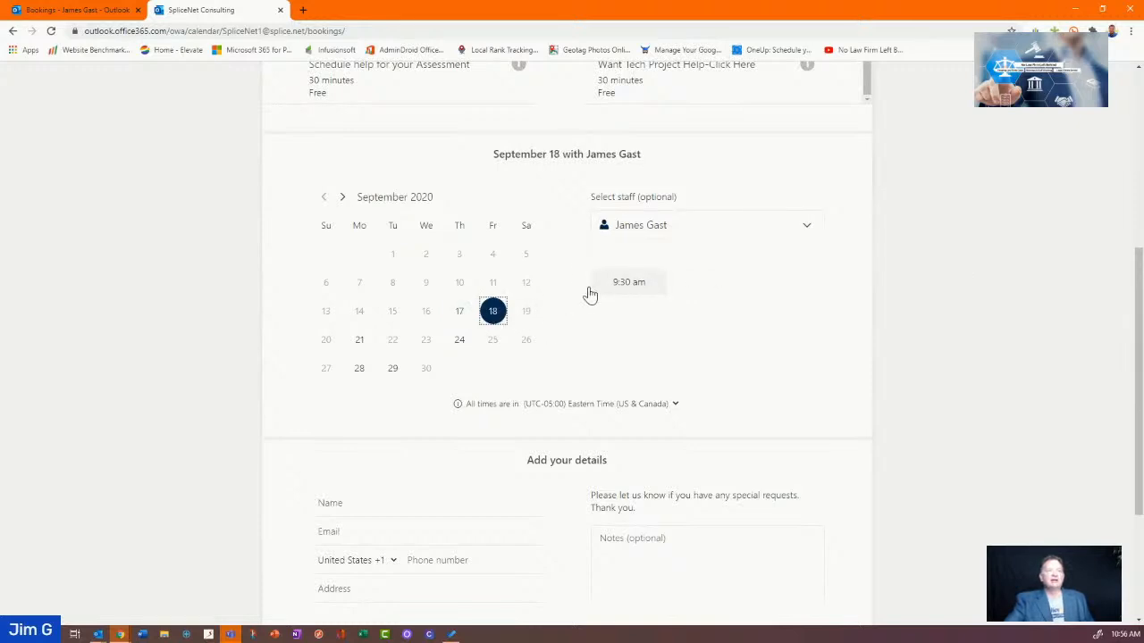
{"action": "left_click", "coordinate": [464, 319]}
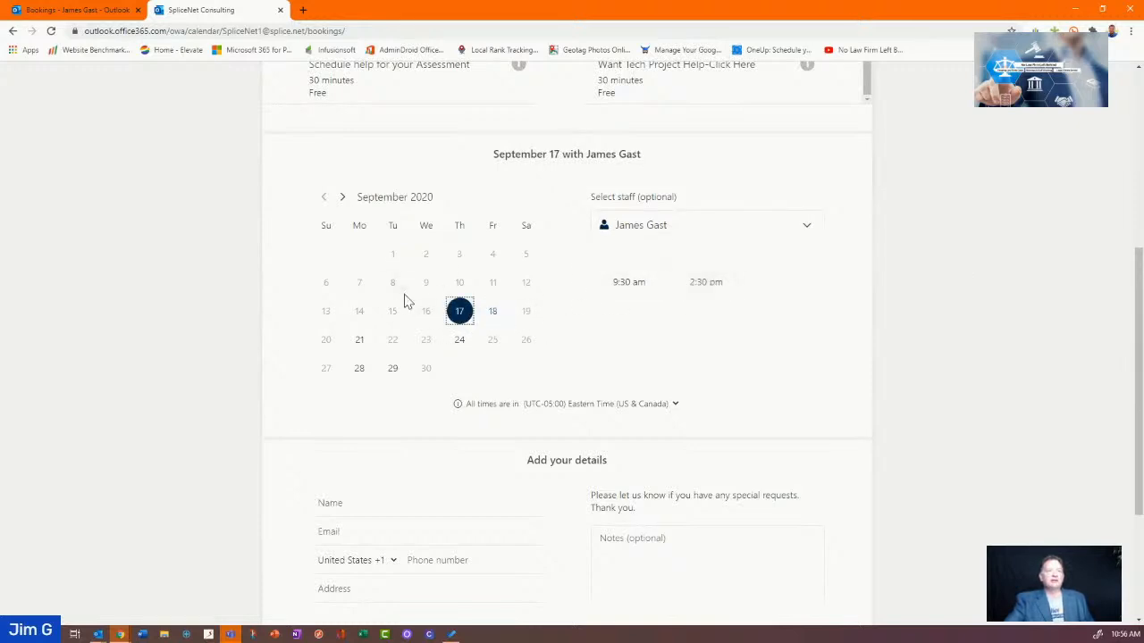
{"action": "left_click", "coordinate": [359, 341]}
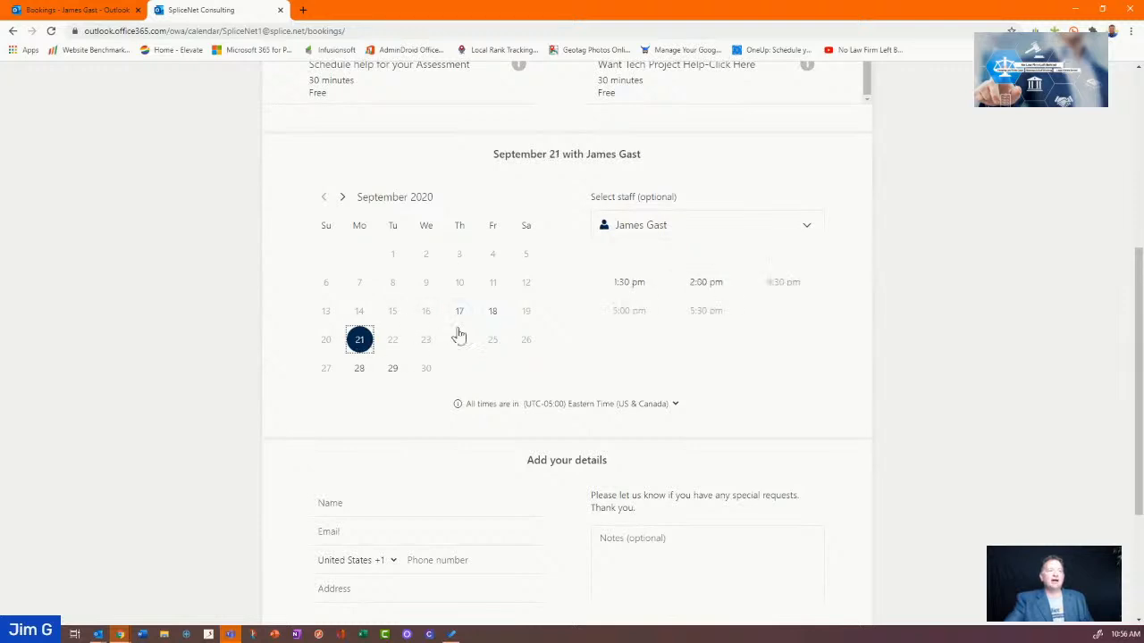
{"action": "left_click", "coordinate": [492, 315]}
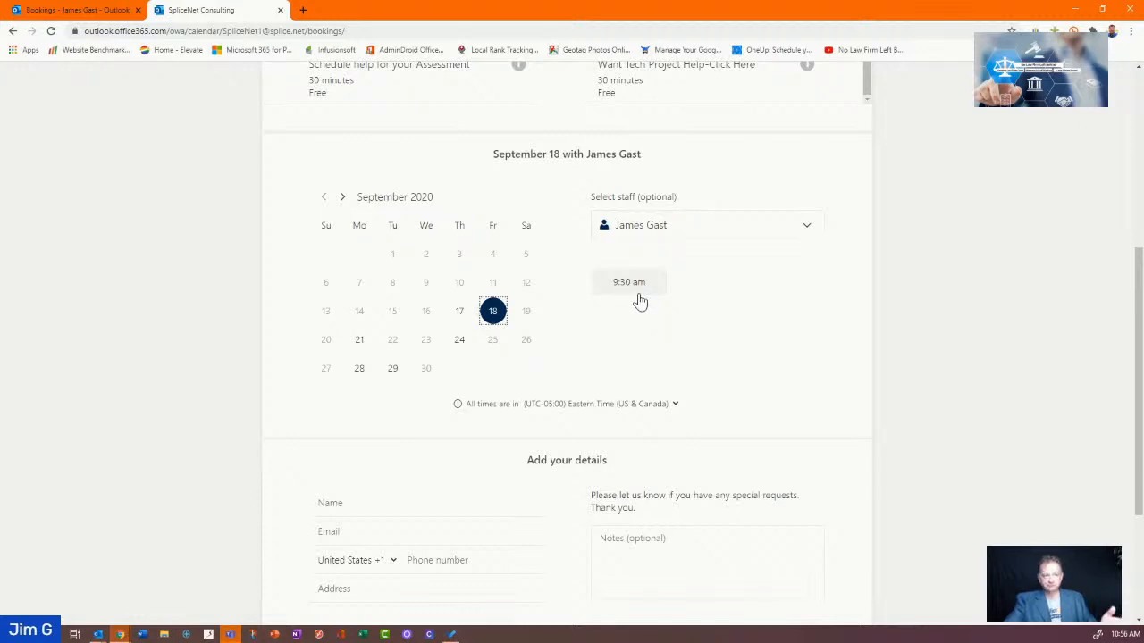
{"action": "left_click", "coordinate": [645, 407]}
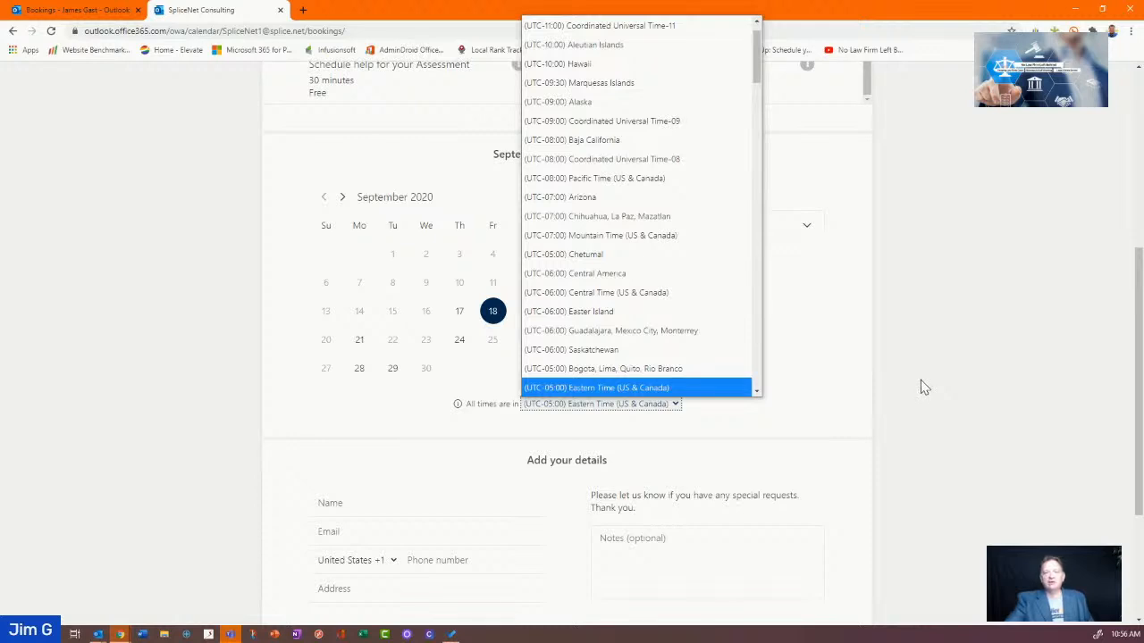
Switch booking times to (UTC-07:00) Mountain Time (US & Canada), so the slot reads 7:30 am
{"action": "left_click", "coordinate": [925, 387]}
{"action": "scroll", "coordinate": [518, 406], "scroll_direction": "down", "scroll_amount": 3}
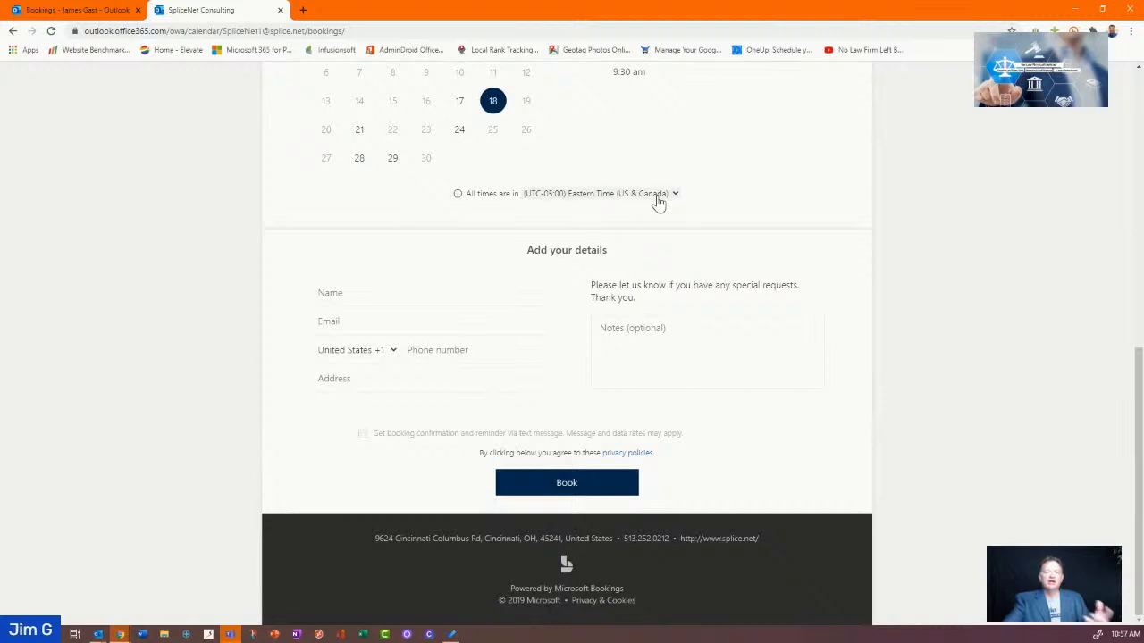
{"action": "scroll", "coordinate": [659, 203], "scroll_direction": "up", "scroll_amount": 2}
{"action": "left_click", "coordinate": [676, 314]}
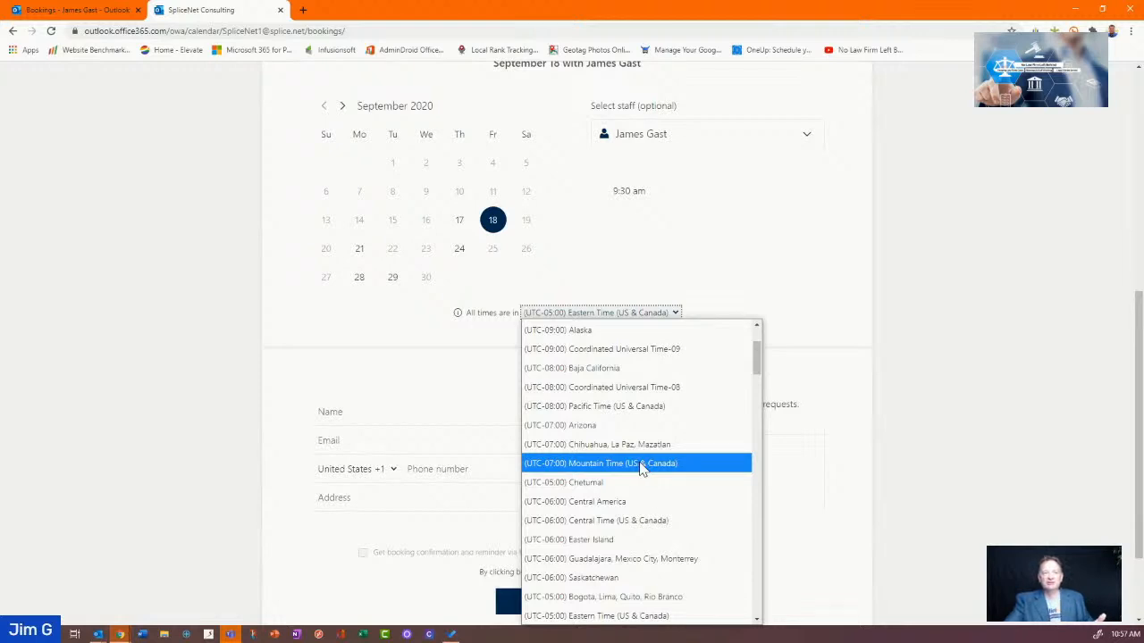
{"action": "left_click", "coordinate": [888, 421]}
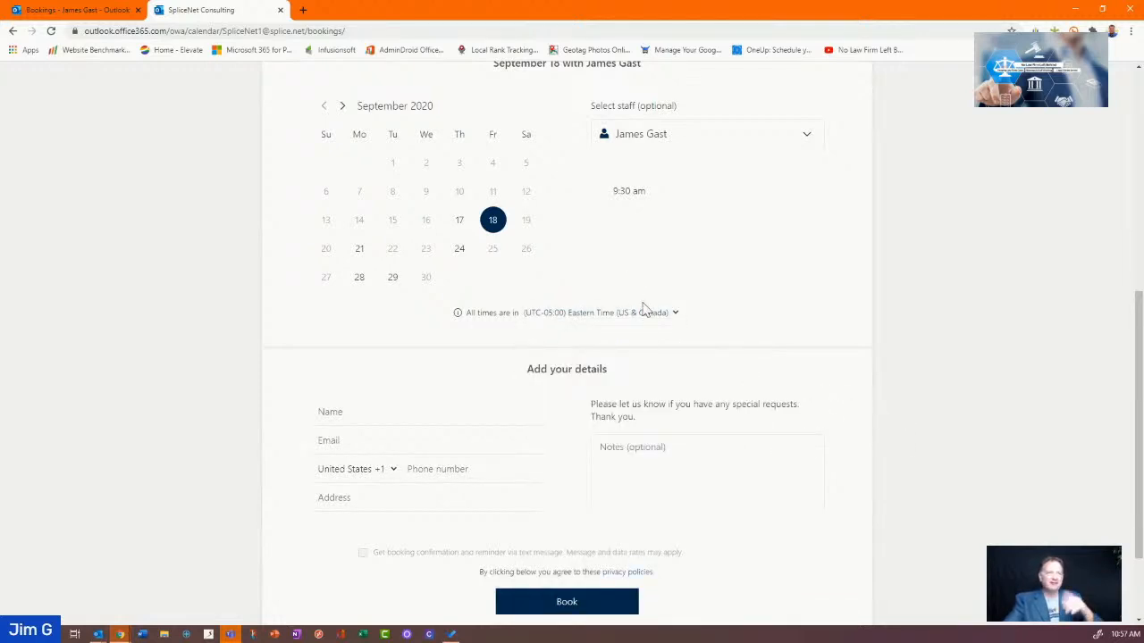
{"action": "left_click", "coordinate": [675, 314]}
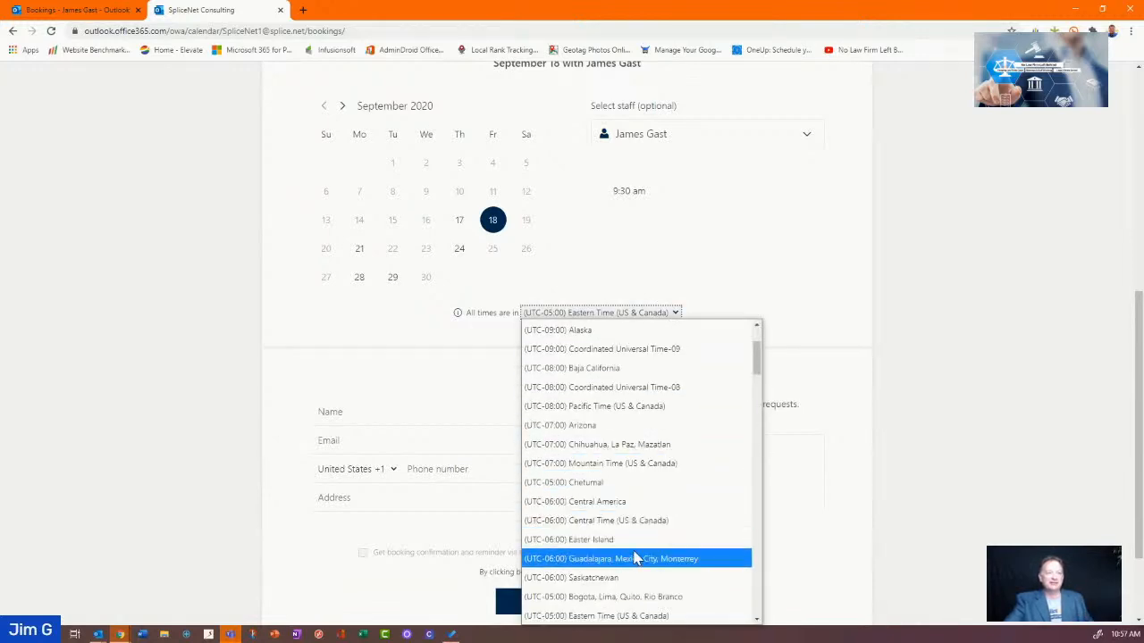
{"action": "left_click", "coordinate": [626, 463]}
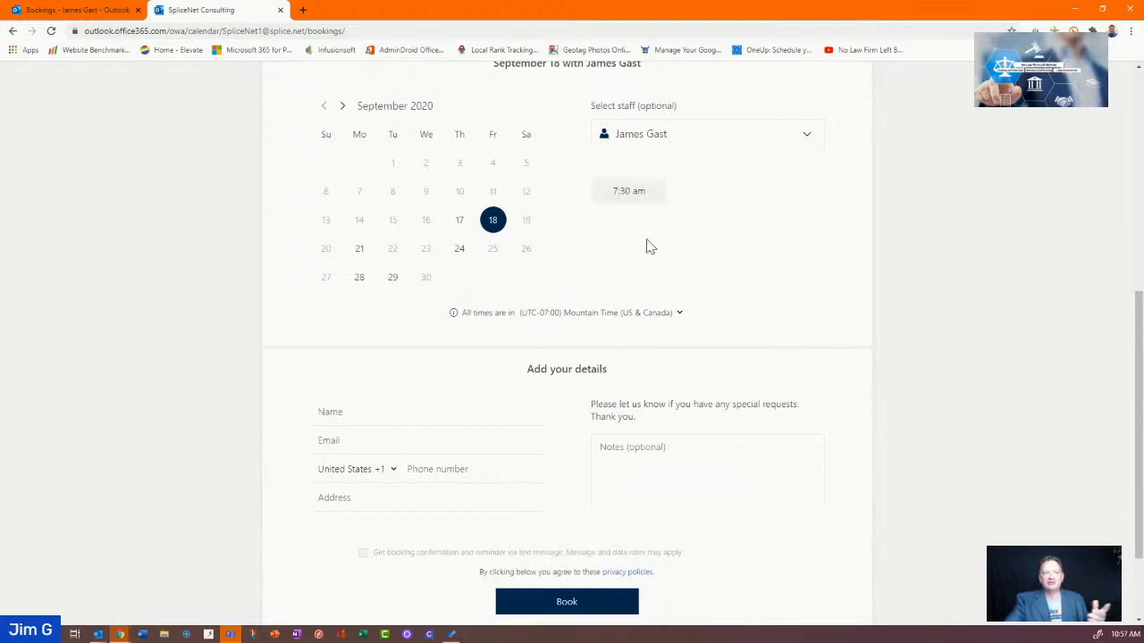
{"action": "scroll", "coordinate": [388, 415], "scroll_direction": "down", "scroll_amount": 1}
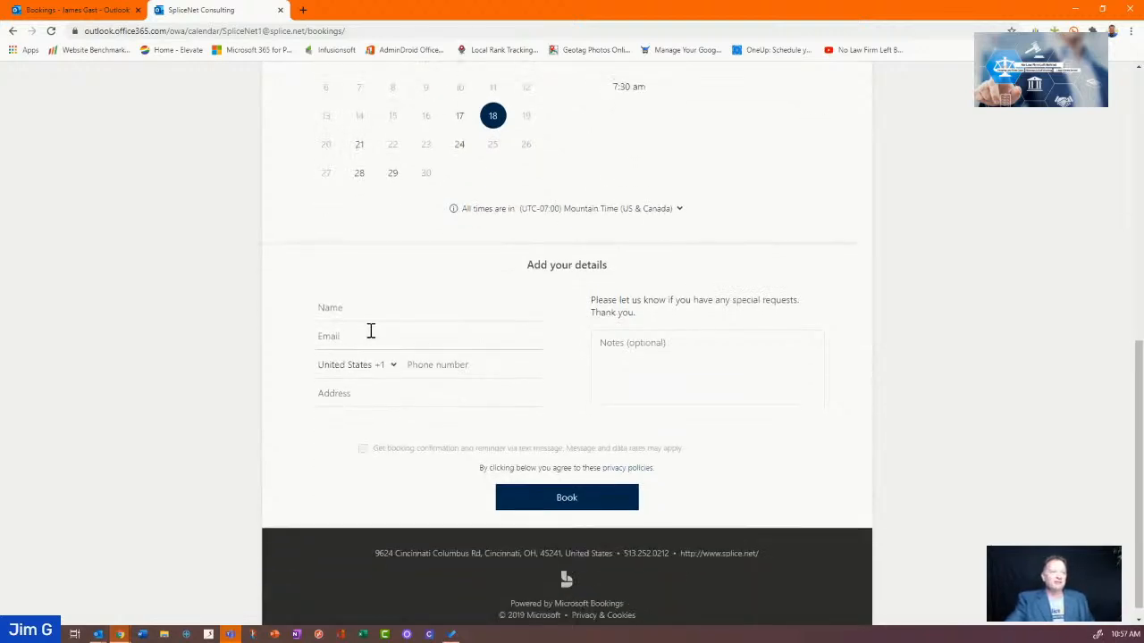
Autofill the customer's name, e-mail and phone in the booking form
{"action": "left_click", "coordinate": [366, 313]}
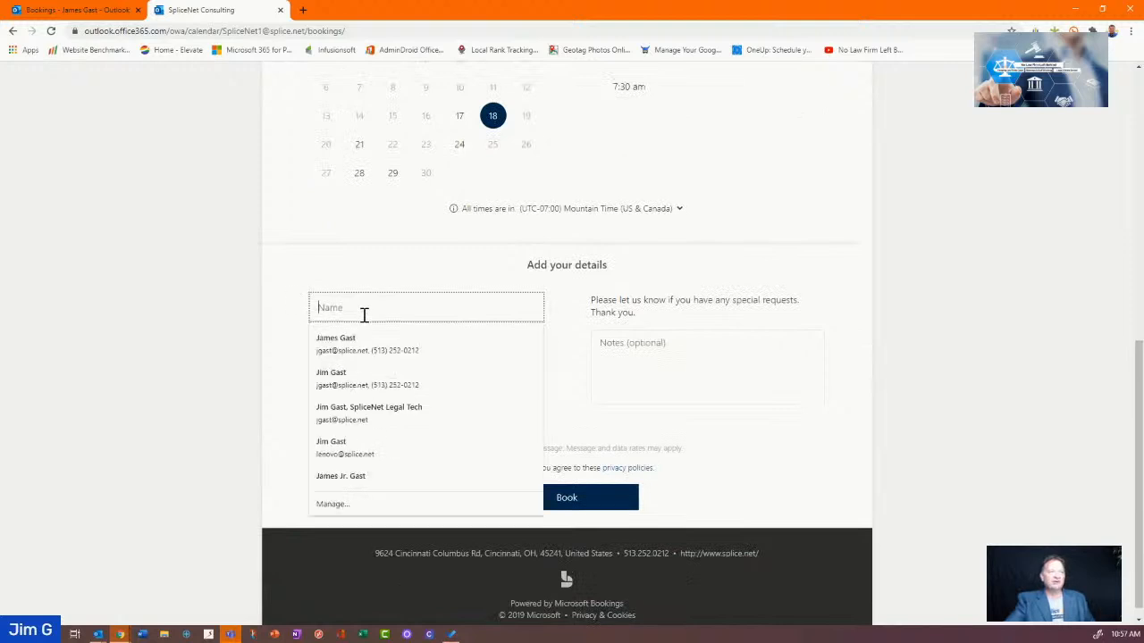
{"action": "left_click", "coordinate": [478, 356]}
{"action": "left_click", "coordinate": [419, 340]}
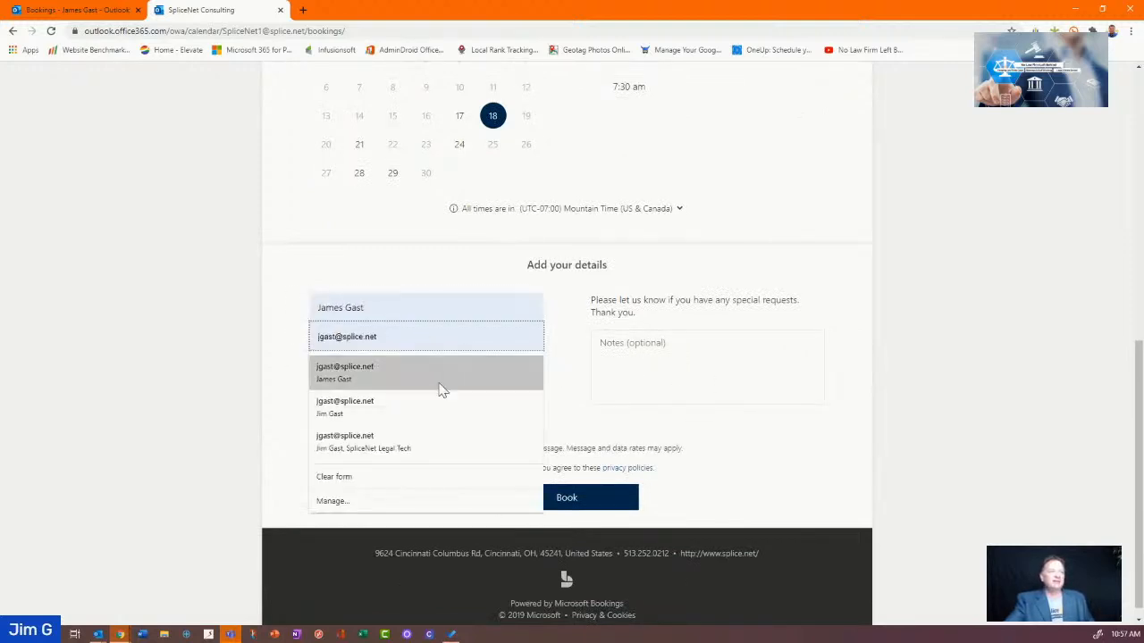
{"action": "left_click", "coordinate": [442, 384]}
{"action": "left_click", "coordinate": [467, 399]}
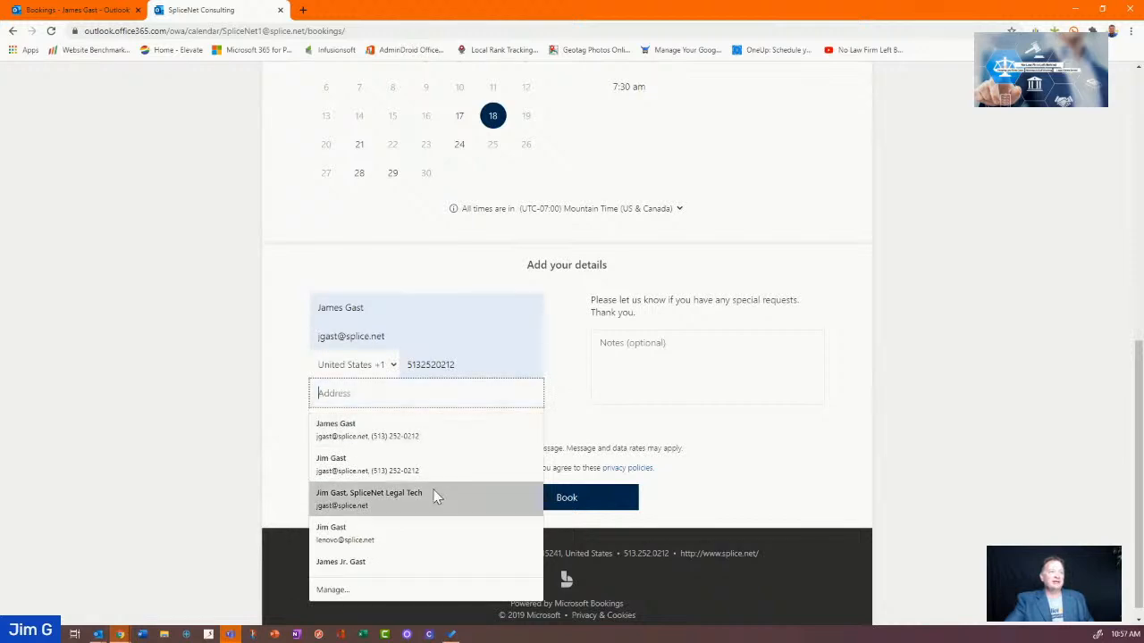
{"action": "left_click", "coordinate": [583, 409]}
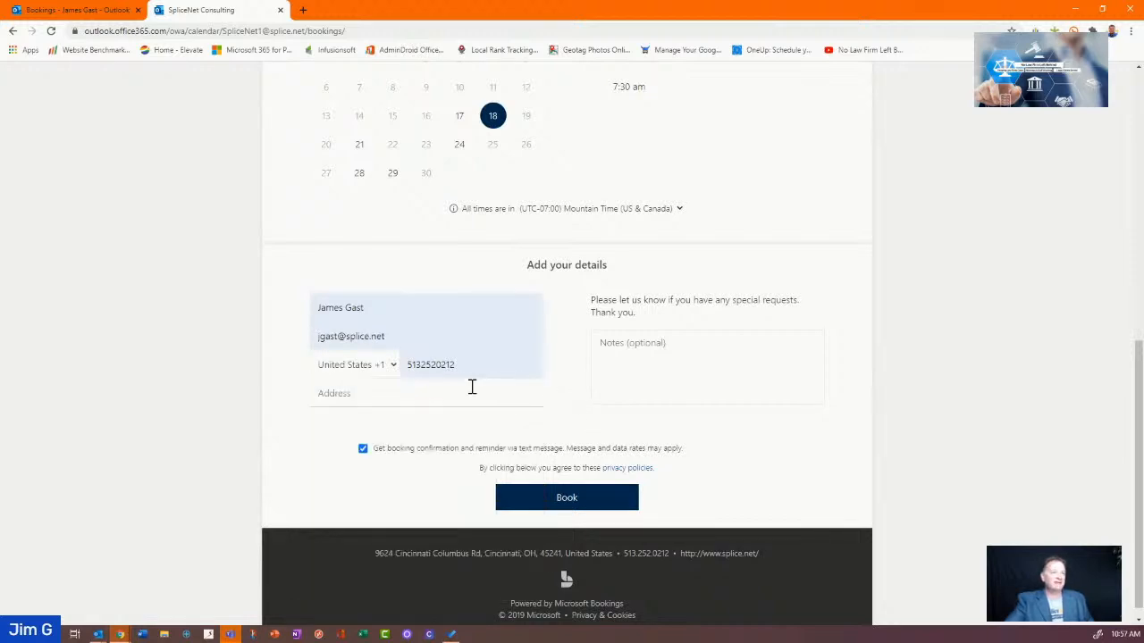
Enter the customer's address and the note 'talk about their case.'
{"action": "left_click", "coordinate": [465, 390]}
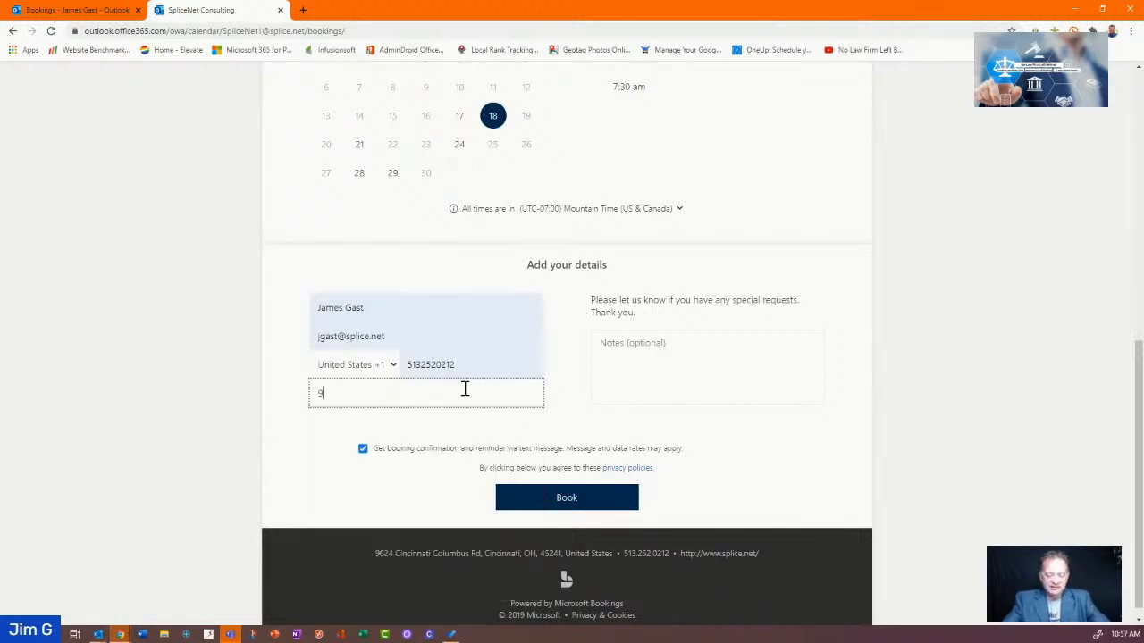
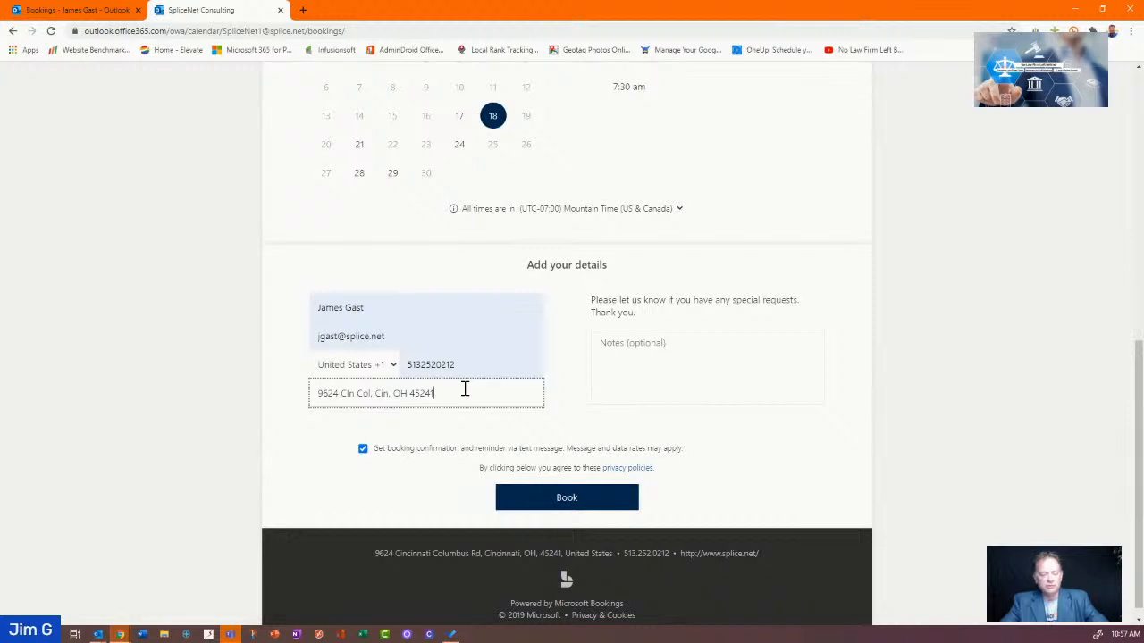
{"action": "key", "text": "Tab"}
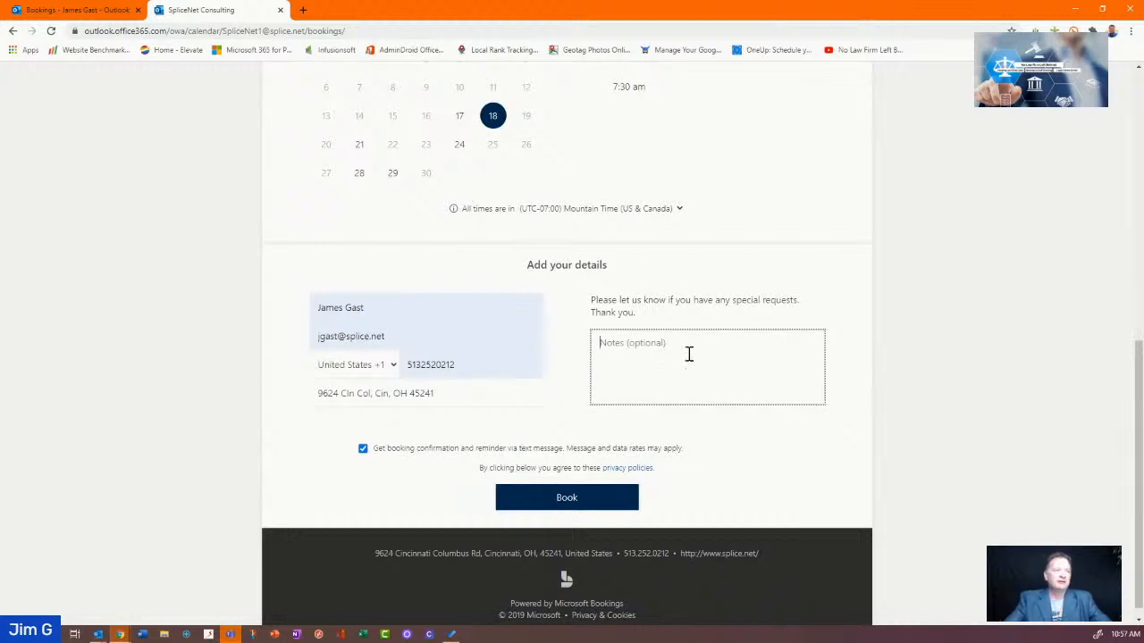
{"action": "type", "text": "fda"}
{"action": "key", "text": "BackSpace"}
{"action": "key", "text": "BackSpace"}
{"action": "key", "text": "BackSpace"}
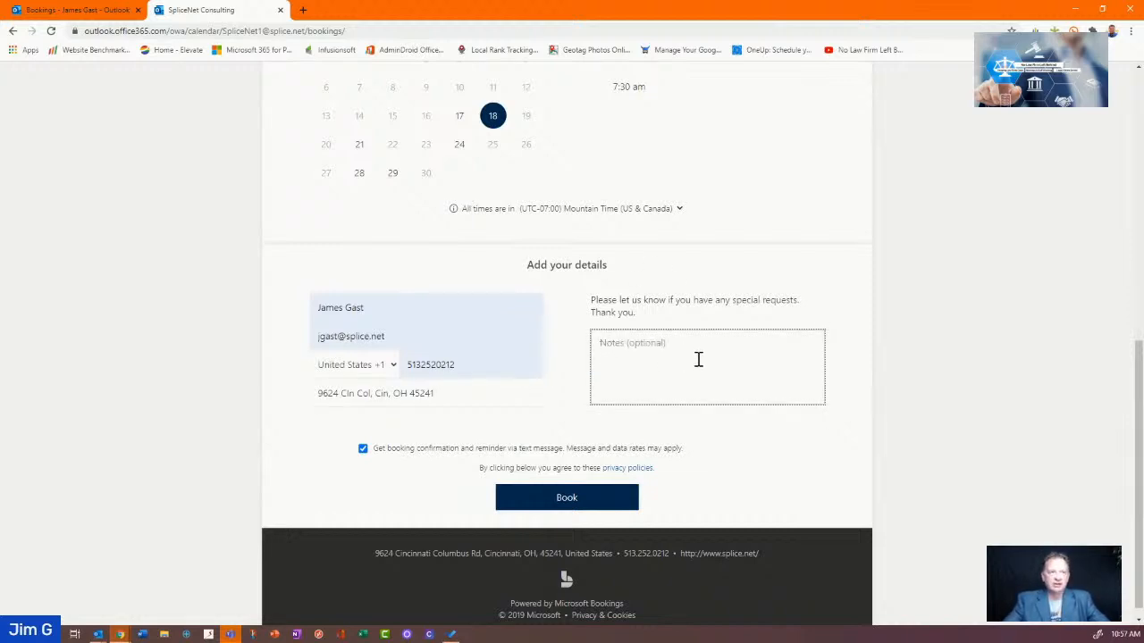
{"action": "type", "text": "talk about"}
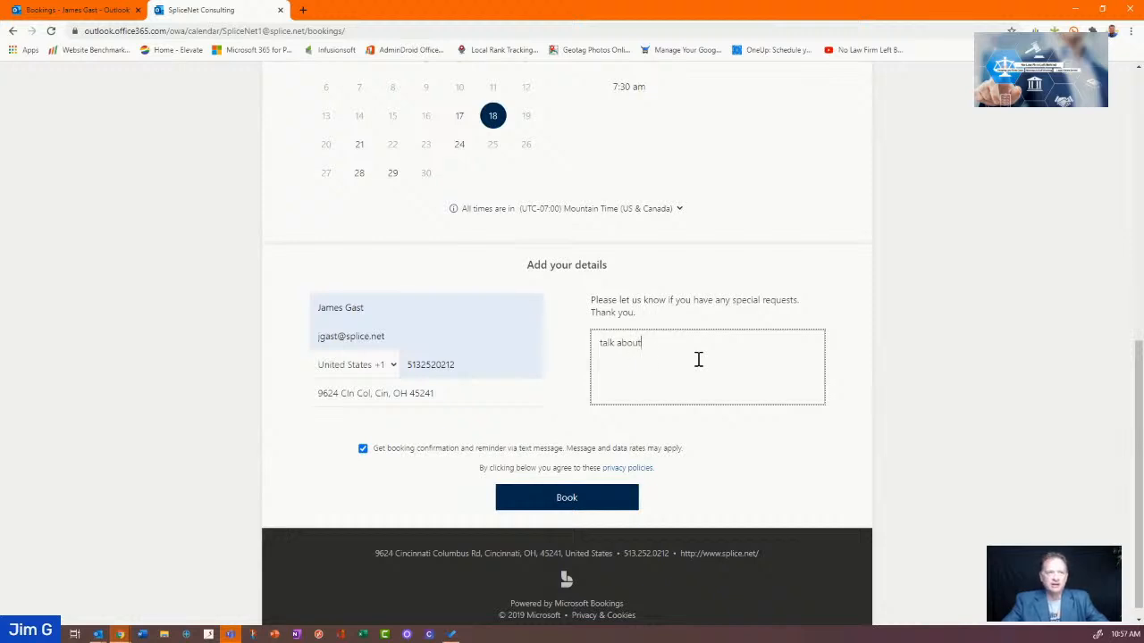
{"action": "type", "text": " their case."}
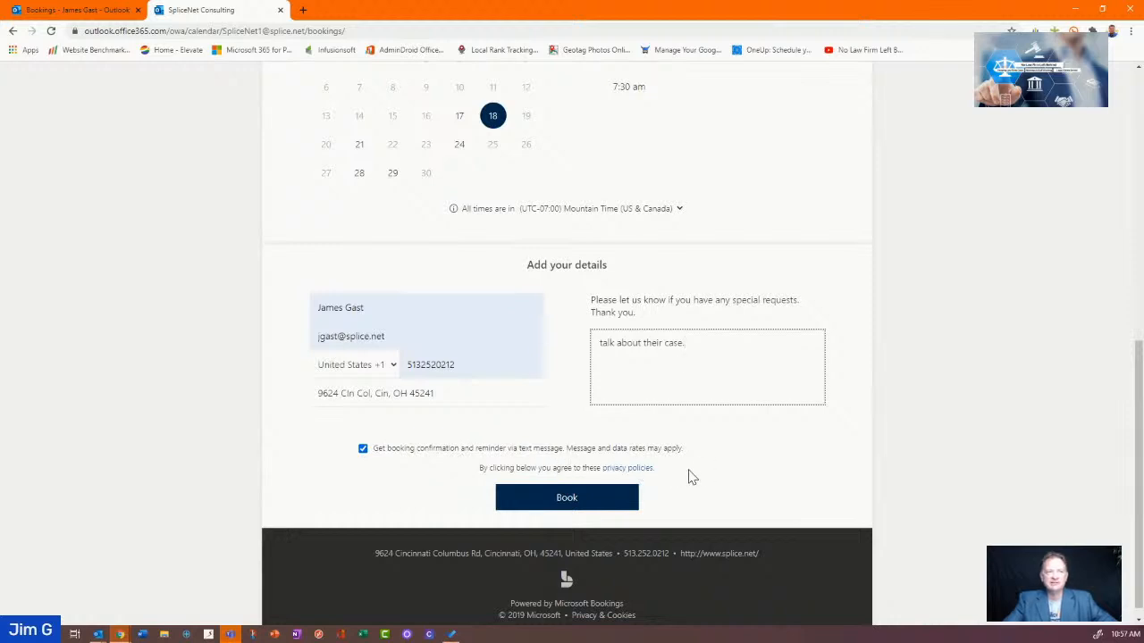
Keep text-message confirmations on and submit, triggering the missing date-and-time warning
{"action": "left_click", "coordinate": [361, 450]}
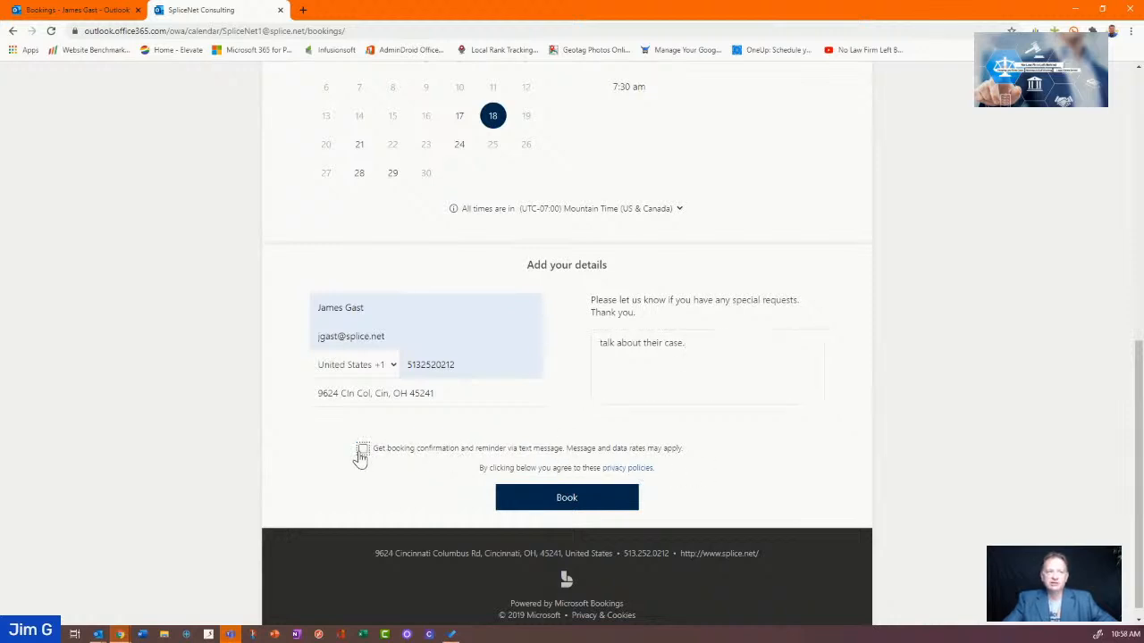
{"action": "left_click", "coordinate": [361, 452]}
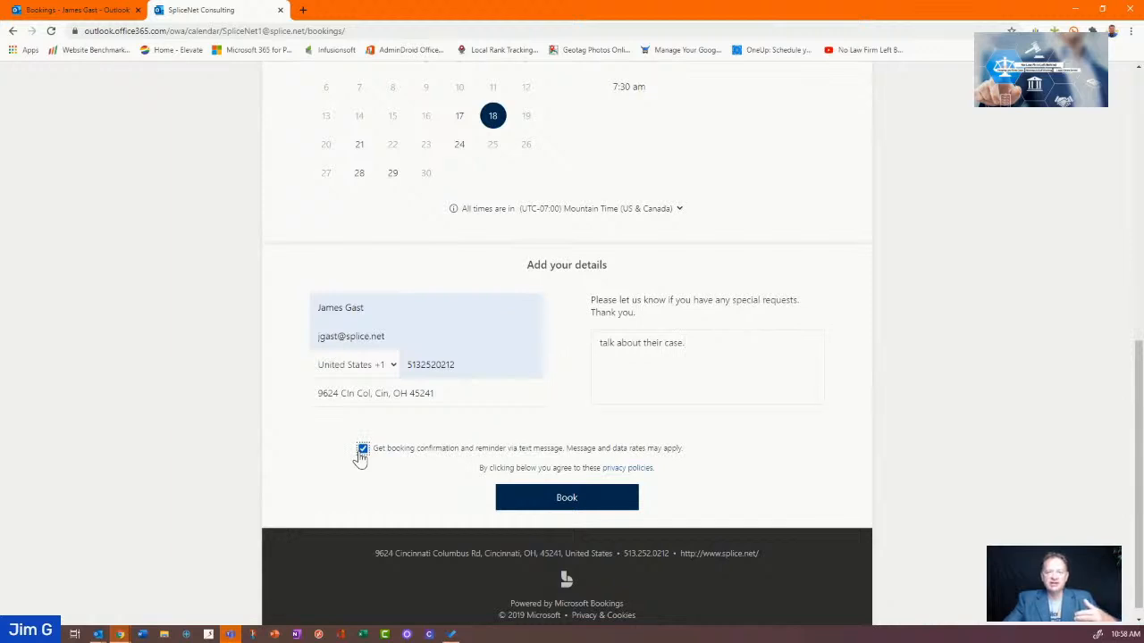
{"action": "left_click", "coordinate": [453, 368]}
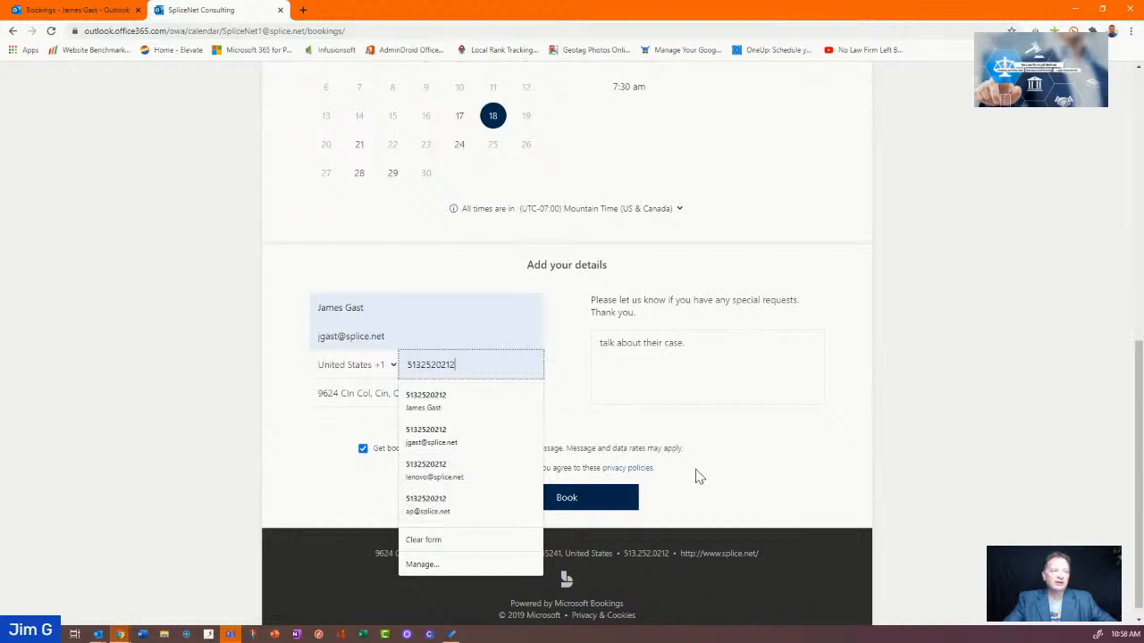
{"action": "left_click_drag", "start_coordinate": [461, 365], "coordinate": [444, 365]}
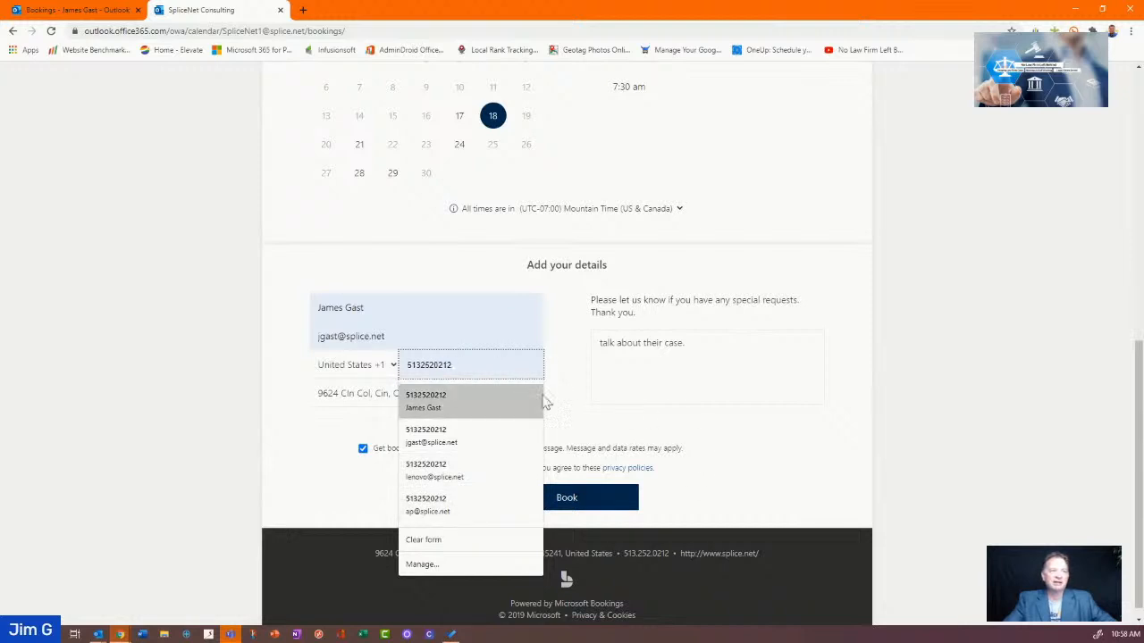
{"action": "left_click", "coordinate": [621, 449]}
{"action": "left_click", "coordinate": [387, 454]}
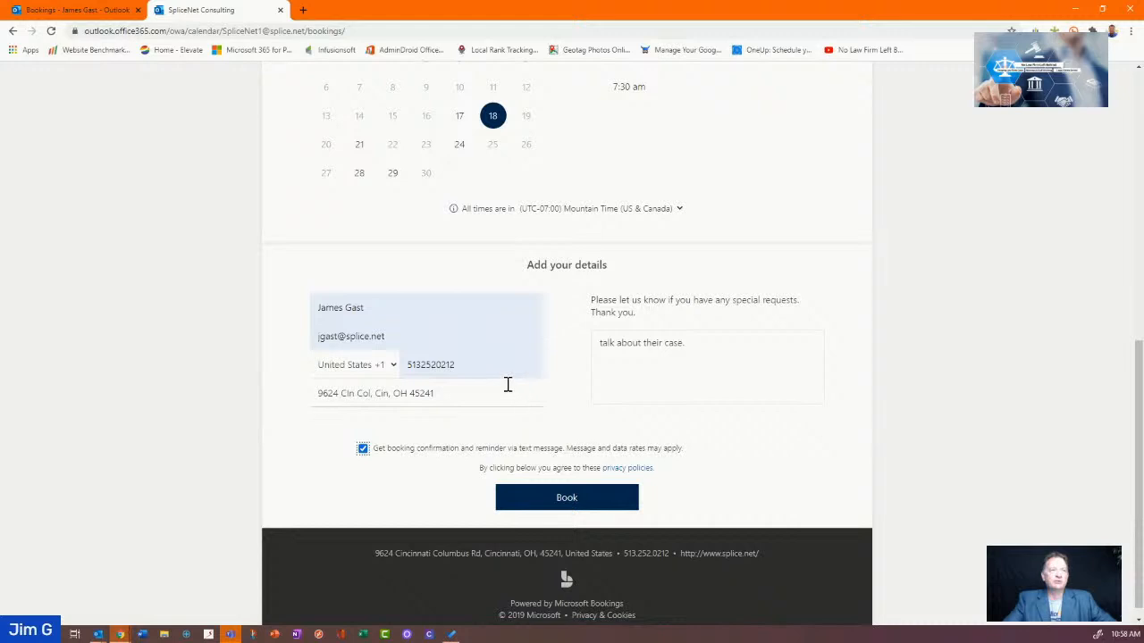
{"action": "left_click", "coordinate": [465, 373]}
{"action": "left_click_drag", "start_coordinate": [464, 373], "coordinate": [426, 378]}
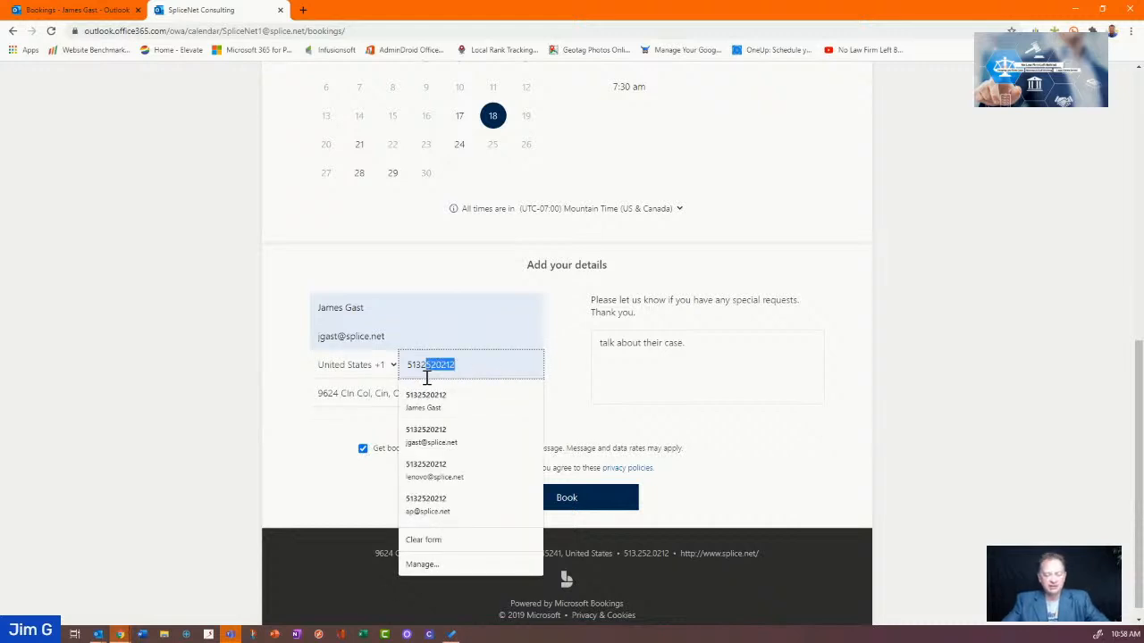
{"action": "left_click", "coordinate": [628, 440]}
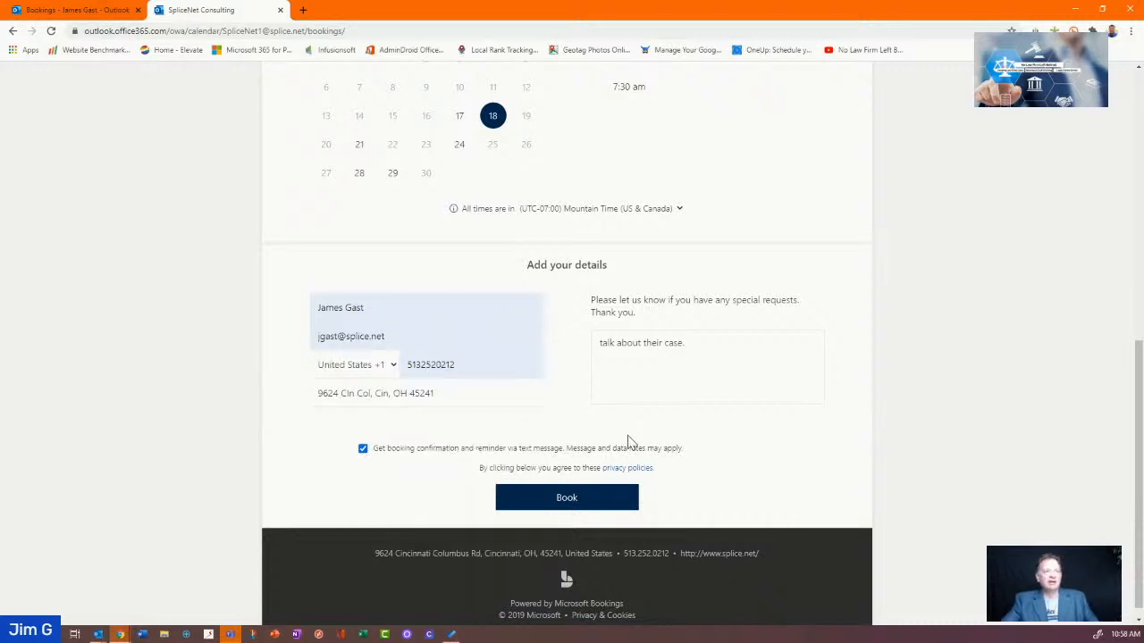
{"action": "left_click", "coordinate": [590, 514]}
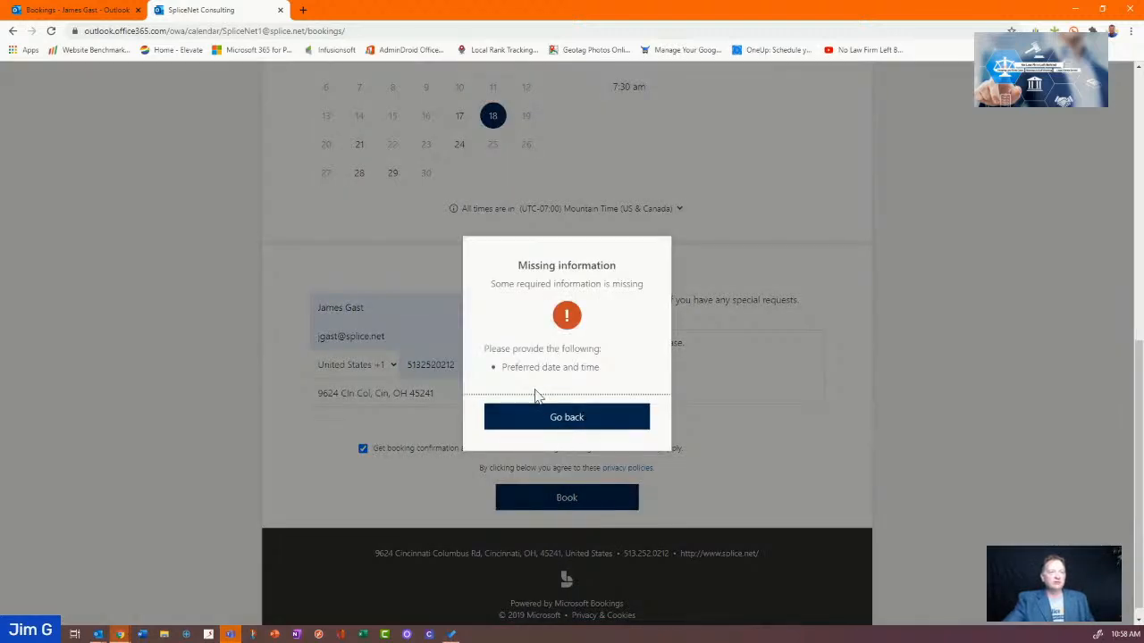
Go back, pick the September 18 7:30 am slot, and book it
{"action": "left_click", "coordinate": [572, 427]}
{"action": "scroll", "coordinate": [567, 263], "scroll_direction": "up", "scroll_amount": 2}
{"action": "left_click", "coordinate": [620, 207]}
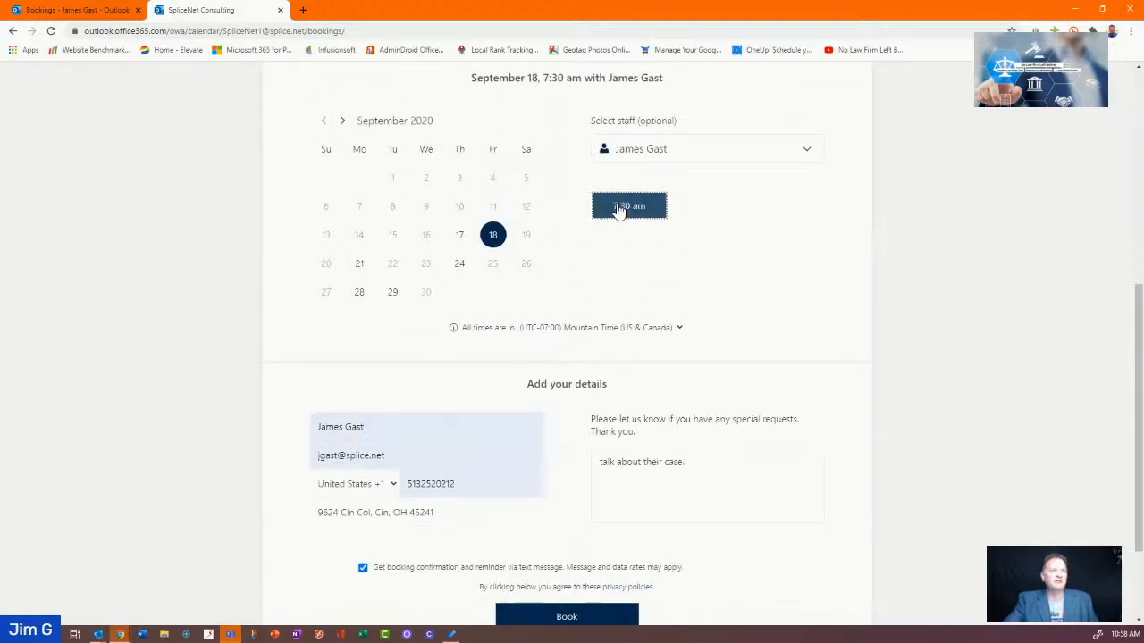
{"action": "scroll", "coordinate": [688, 322], "scroll_direction": "down", "scroll_amount": 2}
{"action": "left_click", "coordinate": [597, 481]}
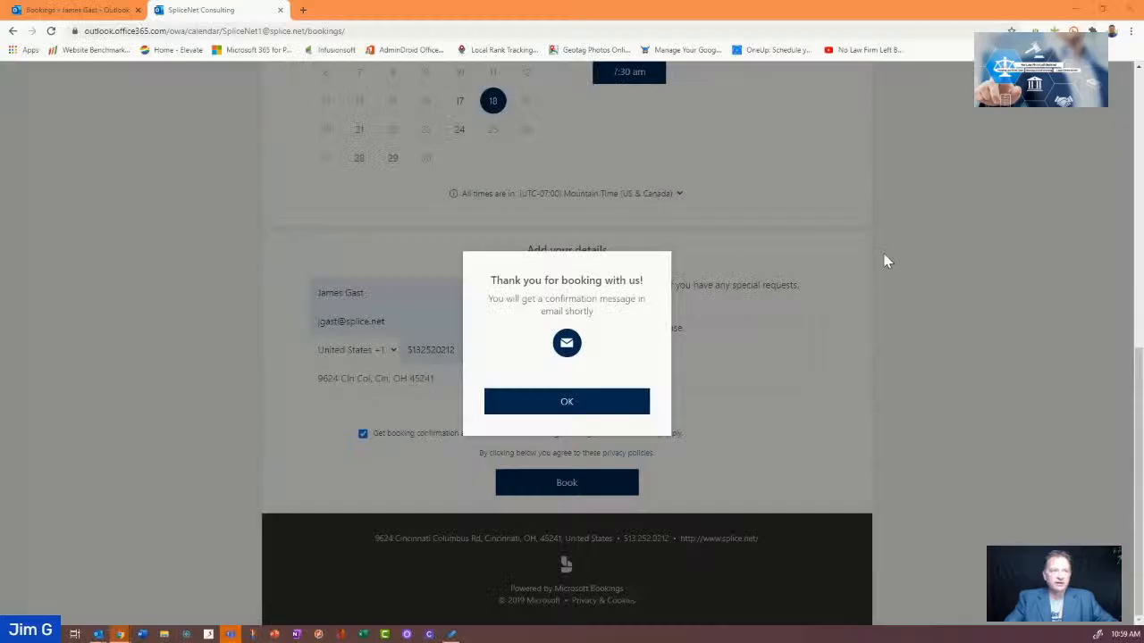
Dismiss the thank-you message and maximize the Outlook new-booking email window
{"action": "left_click", "coordinate": [580, 405]}
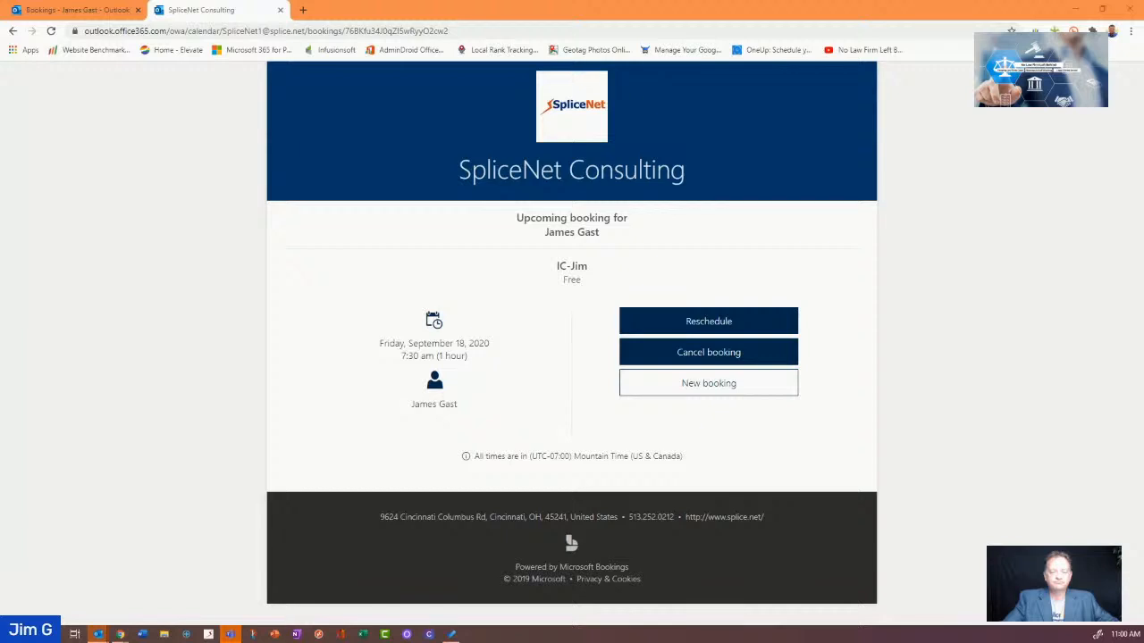
{"action": "left_click_drag", "start_coordinate": [665, 639], "coordinate": [434, 2]}
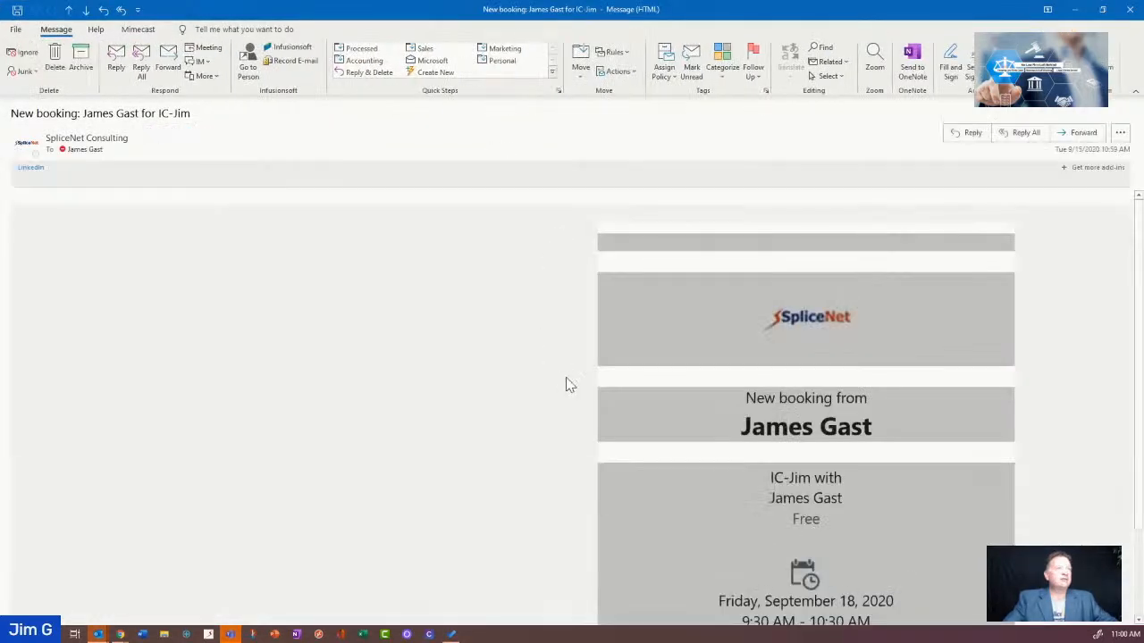
Review the IC-Jim new-booking email and its 7:30 AM Mountain confirmation, then minimize both message windows
{"action": "scroll", "coordinate": [747, 363], "scroll_direction": "down", "scroll_amount": 2}
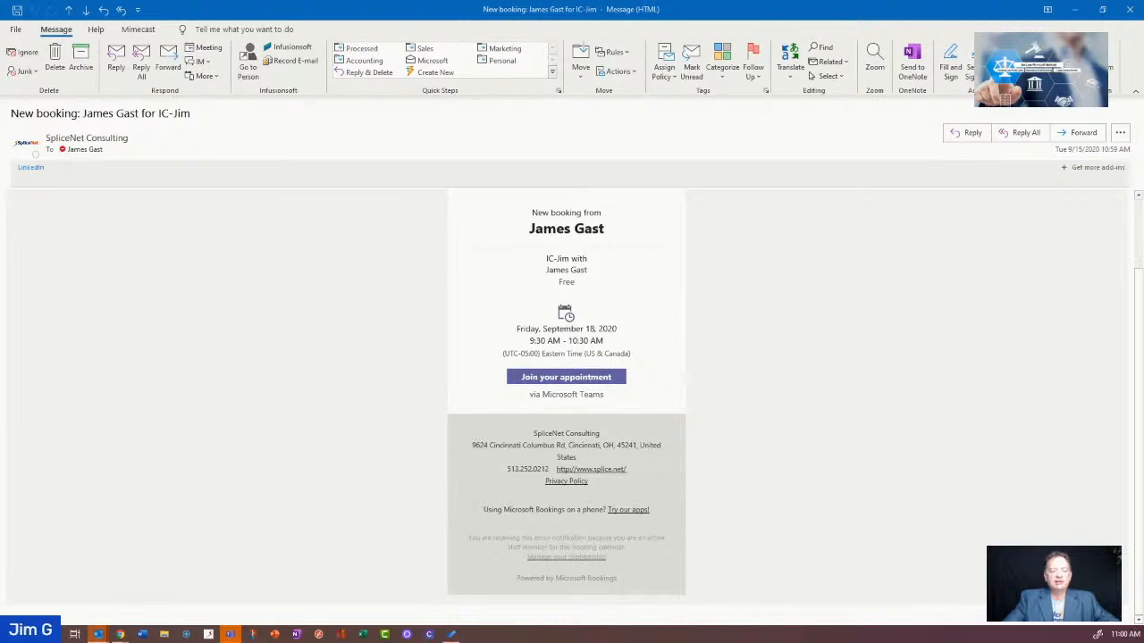
{"action": "key", "text": "ctrl+period"}
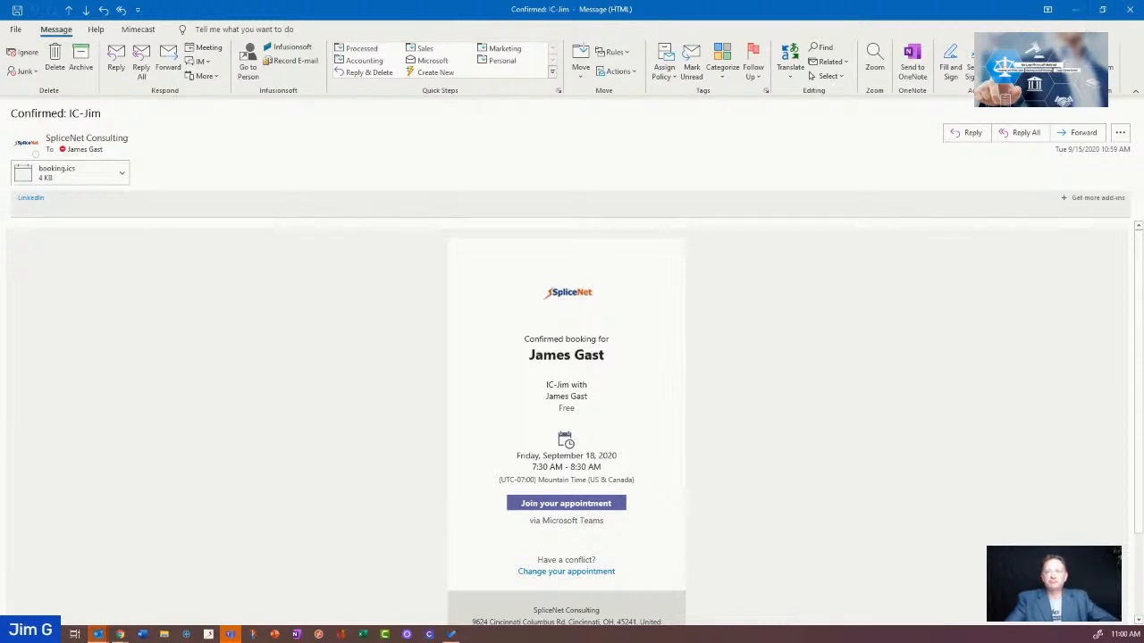
{"action": "left_click", "coordinate": [1075, 10]}
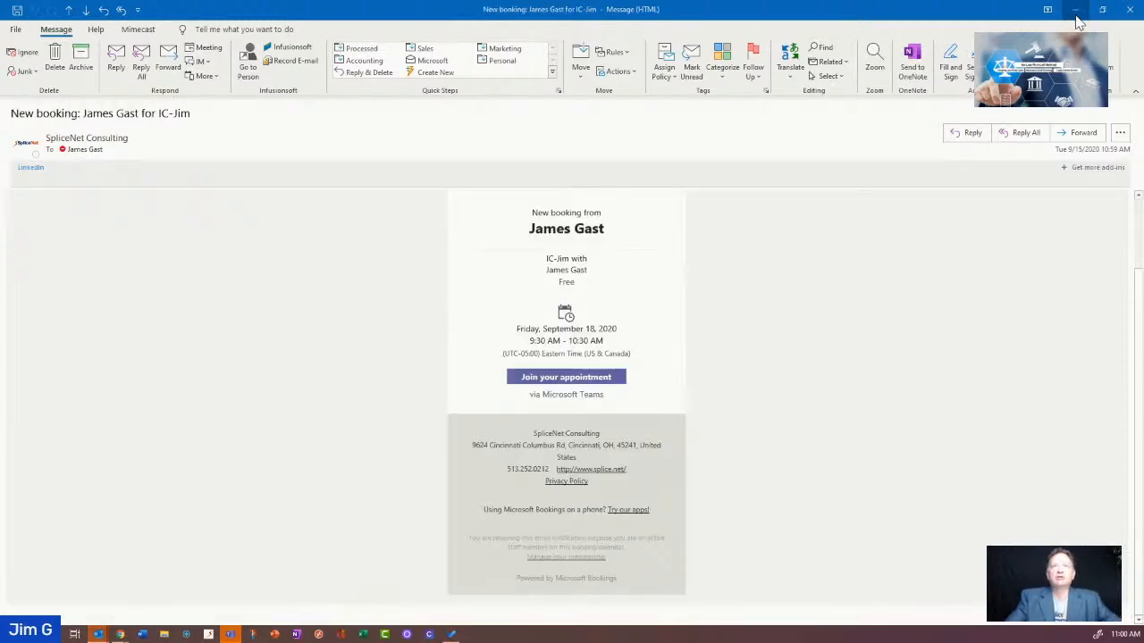
{"action": "left_click", "coordinate": [1075, 10]}
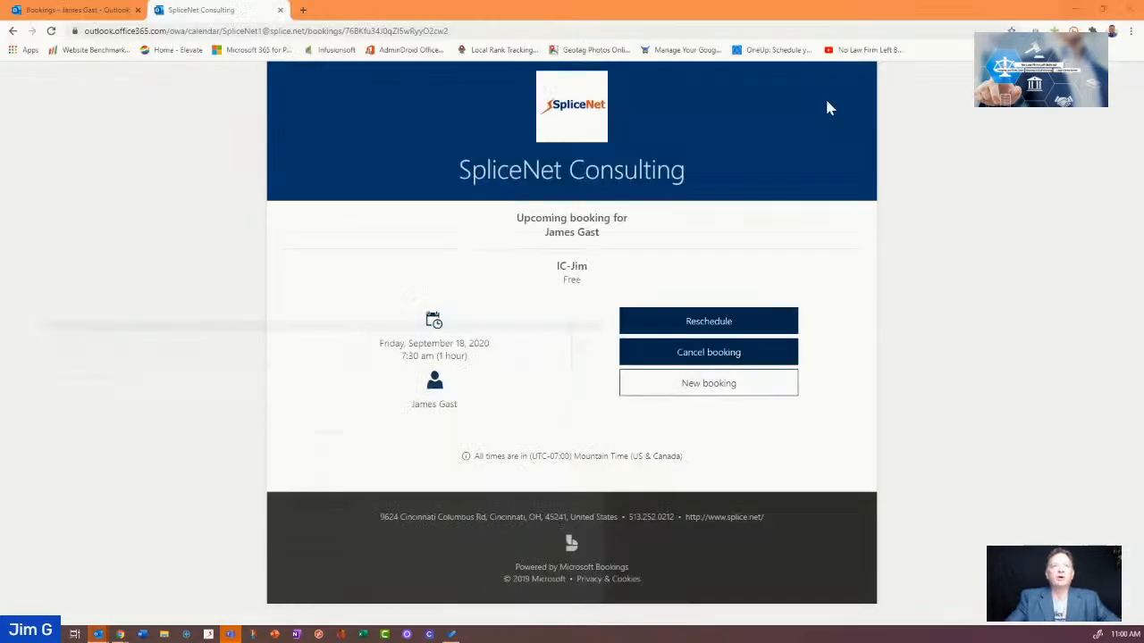
Show the HTML link and iFrame embed code for the published booking page
{"action": "left_click", "coordinate": [73, 11]}
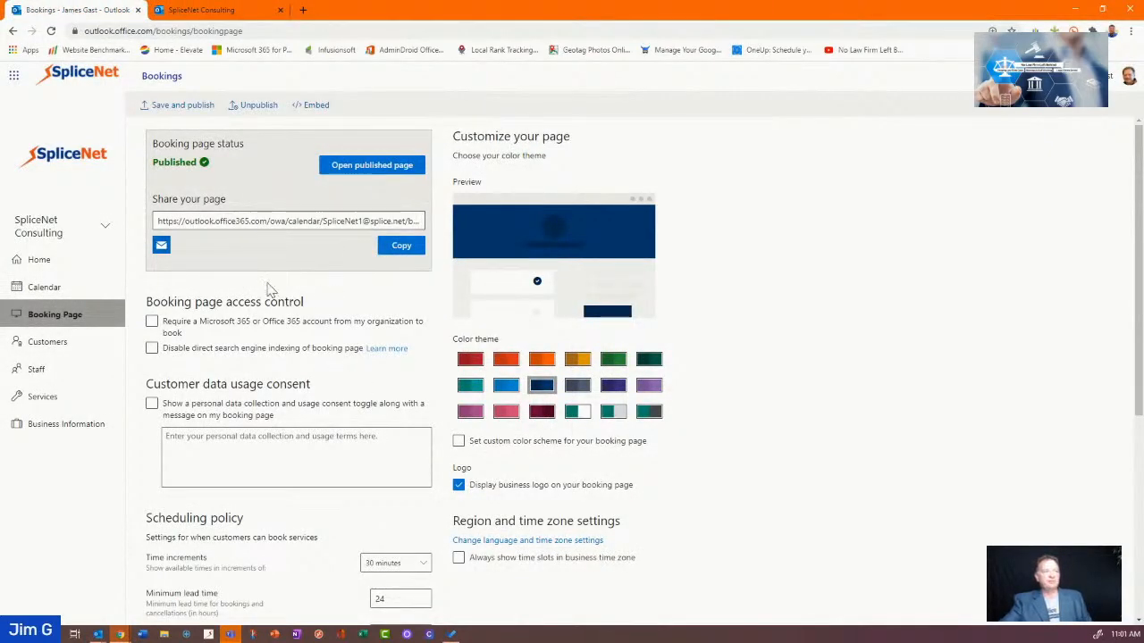
{"action": "left_click", "coordinate": [199, 224]}
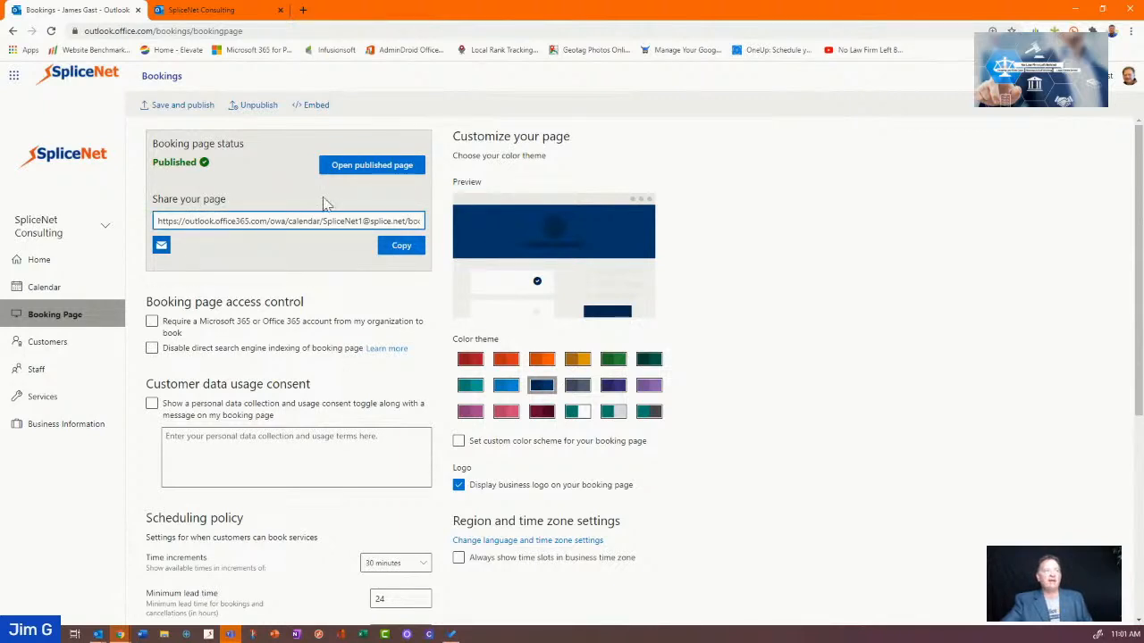
{"action": "left_click", "coordinate": [314, 105]}
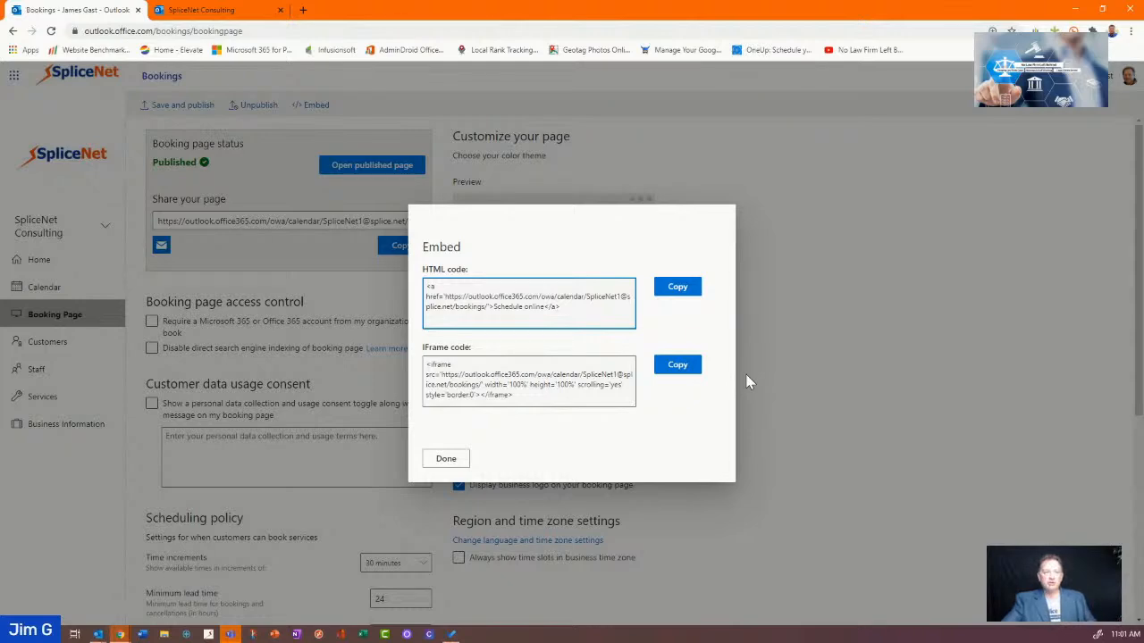
Close the Embed dialog and copy the full Share your page booking URL
{"action": "left_click", "coordinate": [444, 462]}
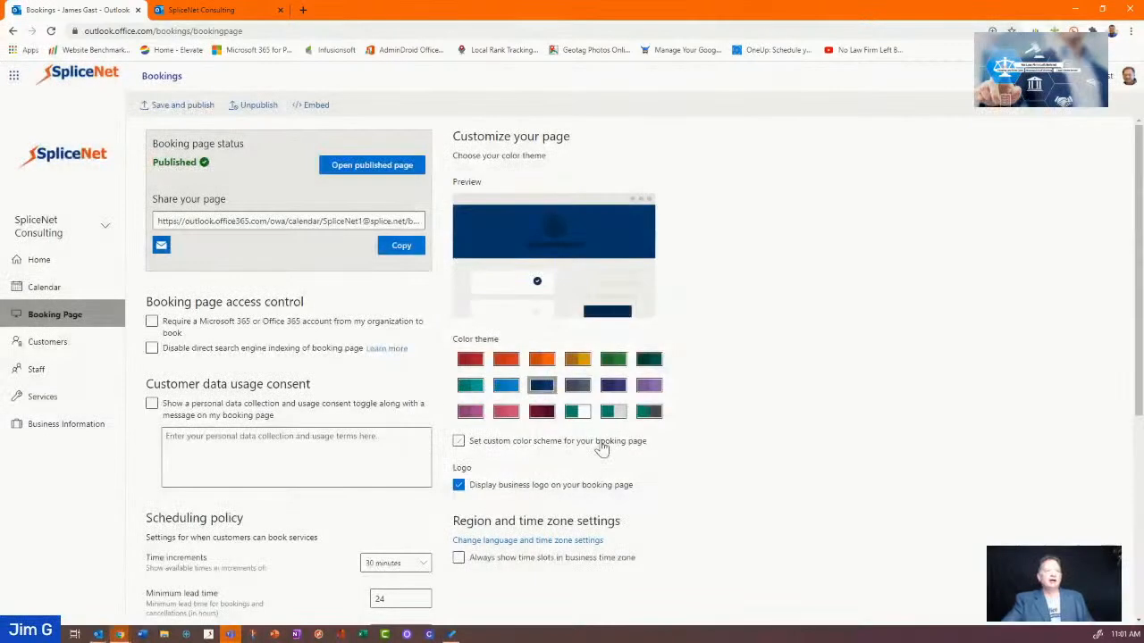
{"action": "left_click", "coordinate": [269, 221]}
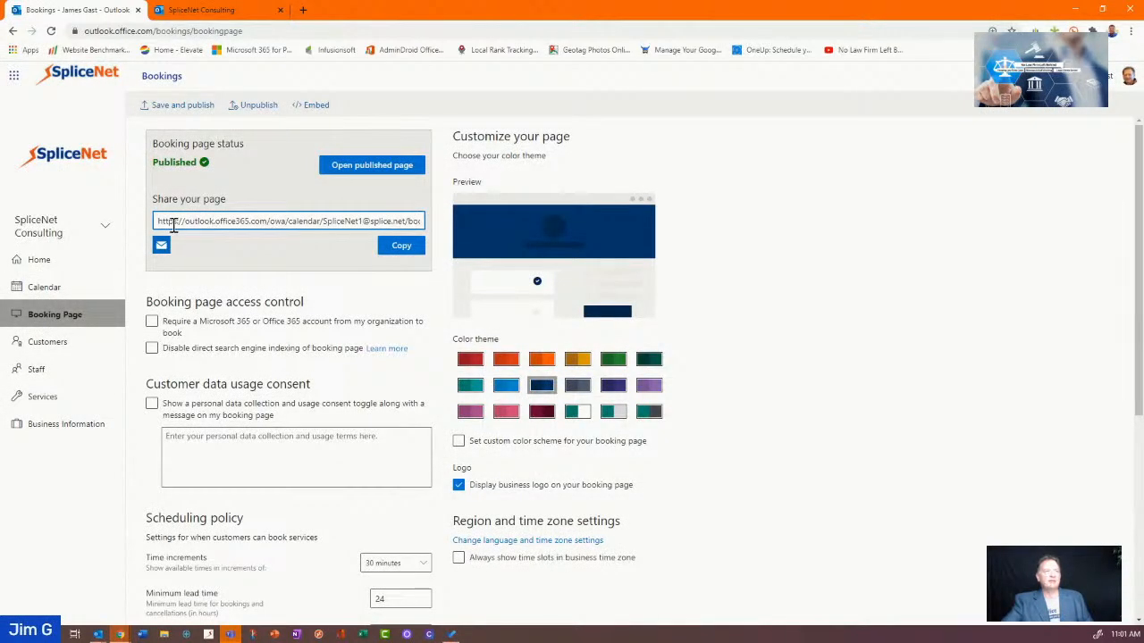
{"action": "left_click_drag", "start_coordinate": [157, 225], "coordinate": [407, 222]}
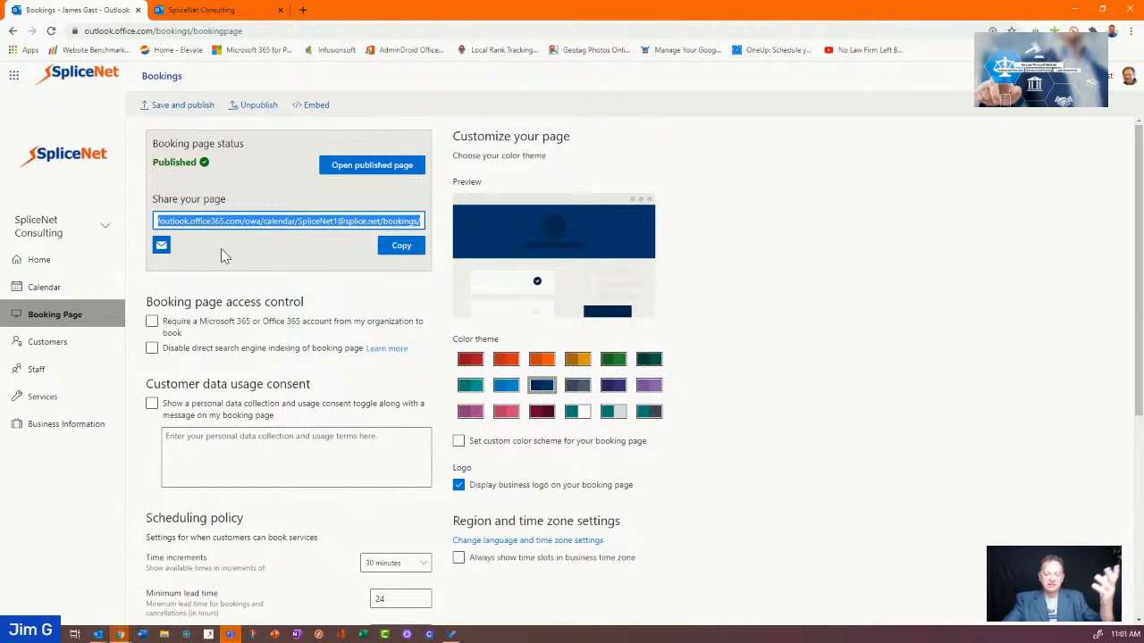
{"action": "left_click", "coordinate": [201, 9]}
{"action": "left_click", "coordinate": [114, 11]}
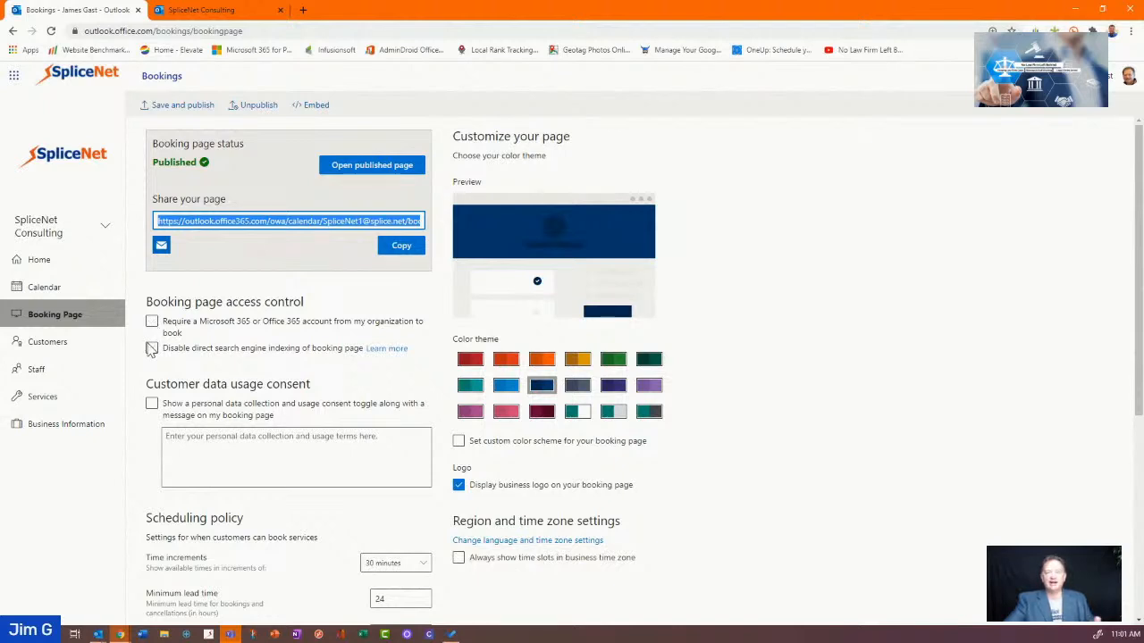
{"action": "left_click", "coordinate": [395, 250]}
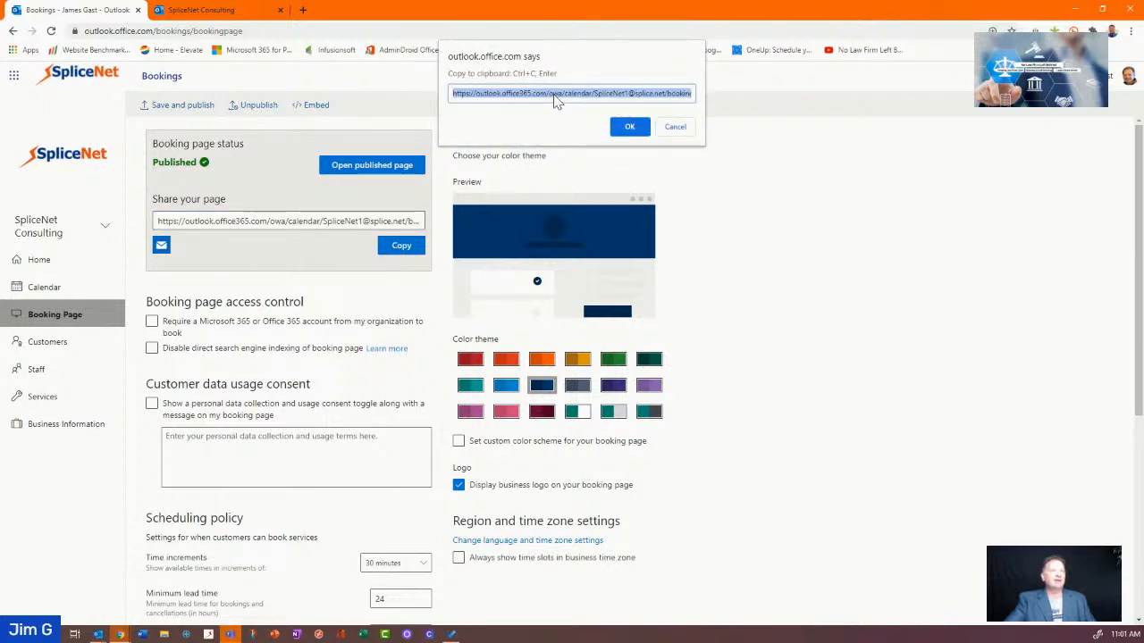
{"action": "left_click", "coordinate": [675, 126]}
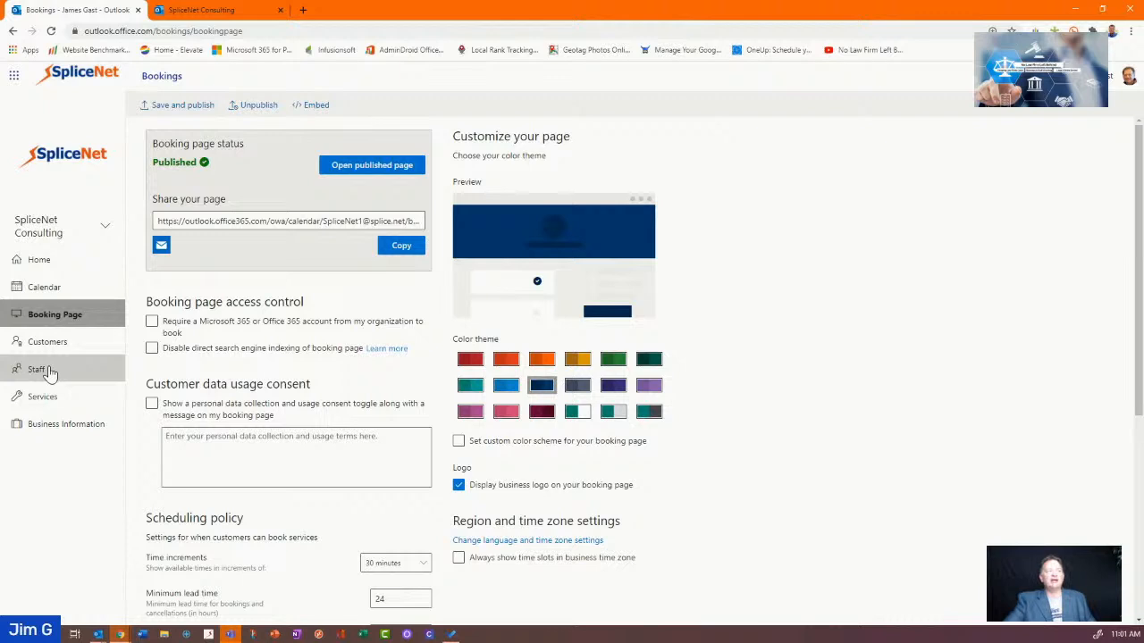
Edit the IC-Jim service, select its staff member under Assign Staff, and save
{"action": "left_click", "coordinate": [40, 398]}
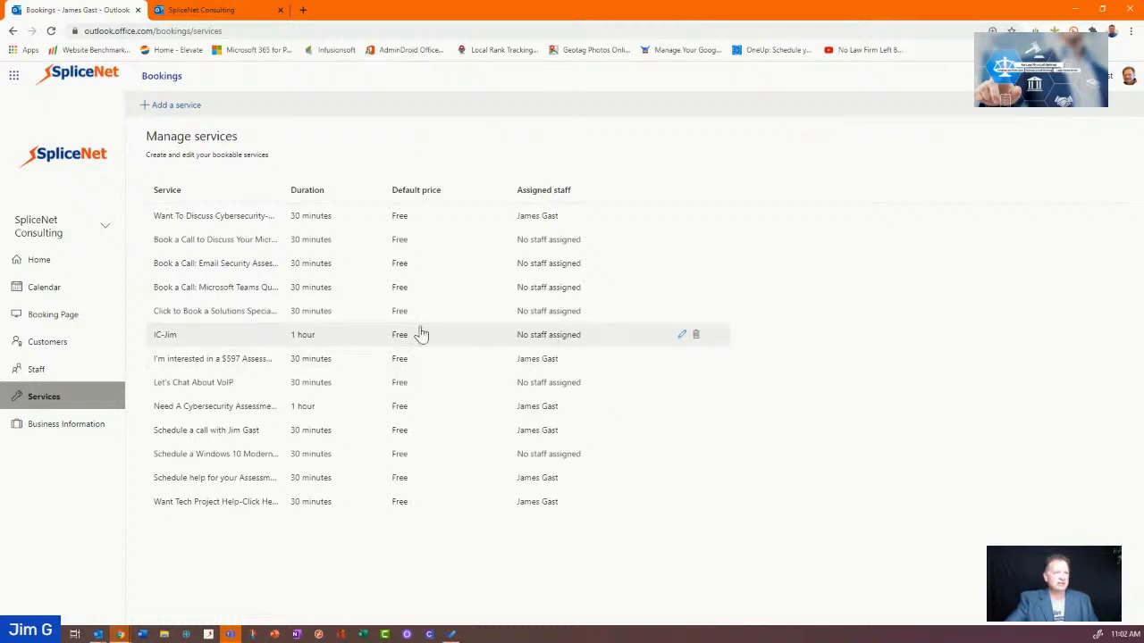
{"action": "left_click", "coordinate": [681, 335]}
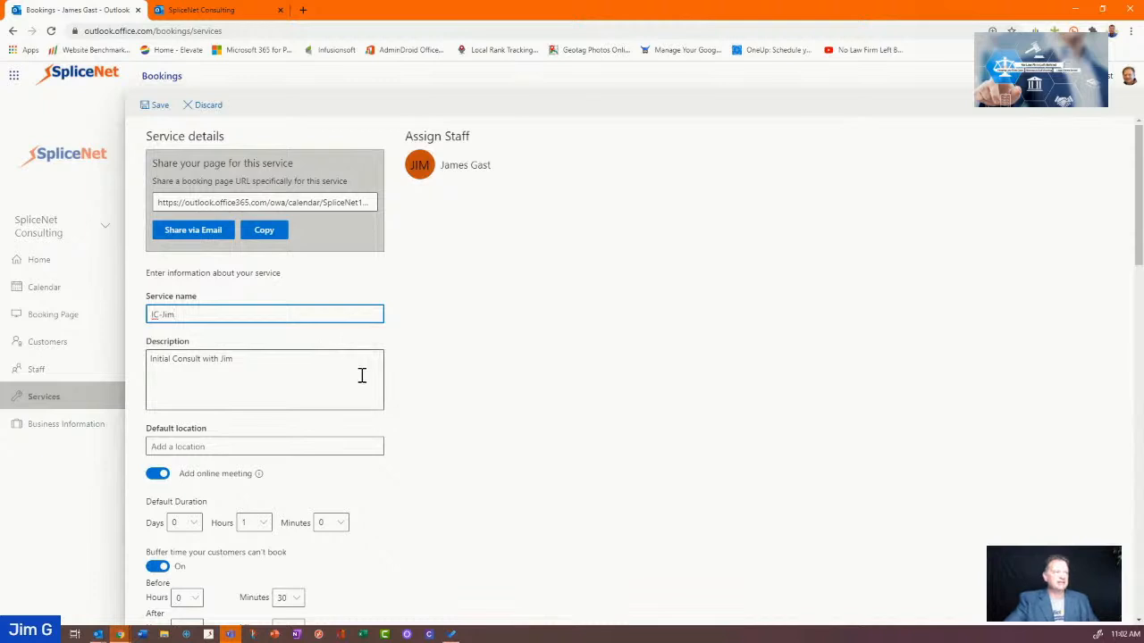
{"action": "scroll", "coordinate": [362, 376], "scroll_direction": "down", "scroll_amount": 1}
{"action": "scroll", "coordinate": [375, 380], "scroll_direction": "down", "scroll_amount": 1}
{"action": "scroll", "coordinate": [429, 387], "scroll_direction": "down", "scroll_amount": 2}
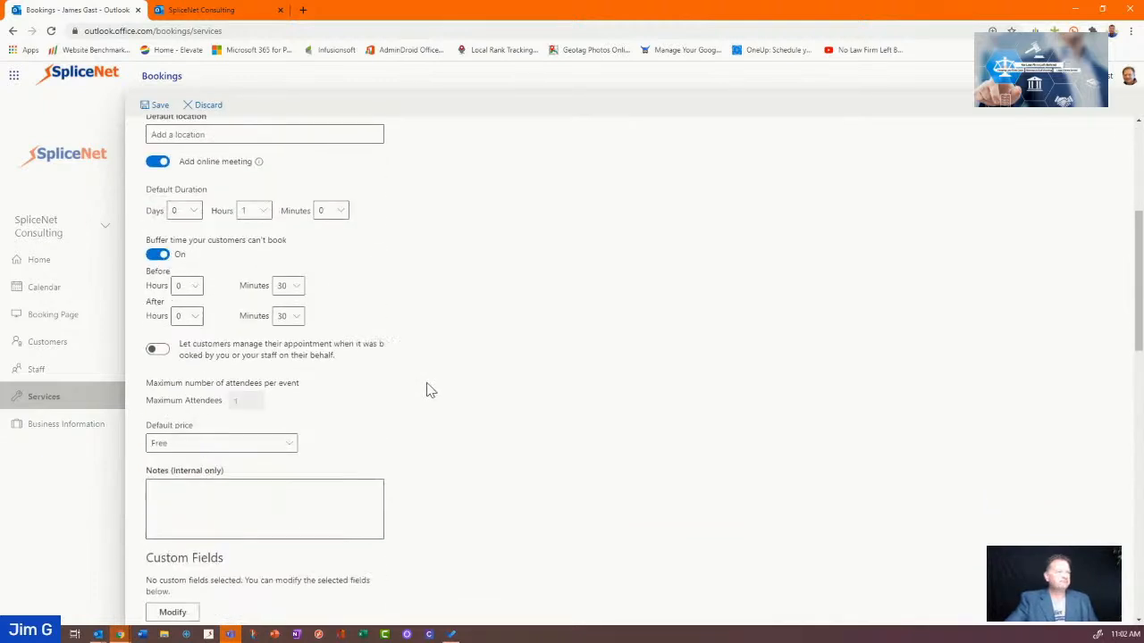
{"action": "scroll", "coordinate": [427, 390], "scroll_direction": "down", "scroll_amount": 8}
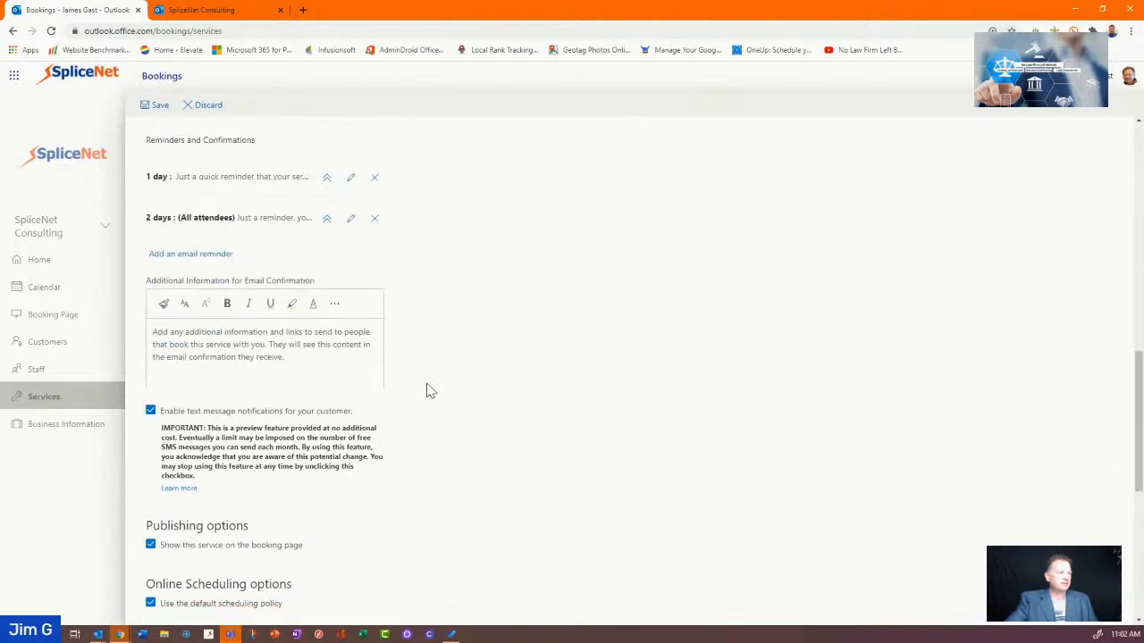
{"action": "scroll", "coordinate": [427, 391], "scroll_direction": "down", "scroll_amount": 3}
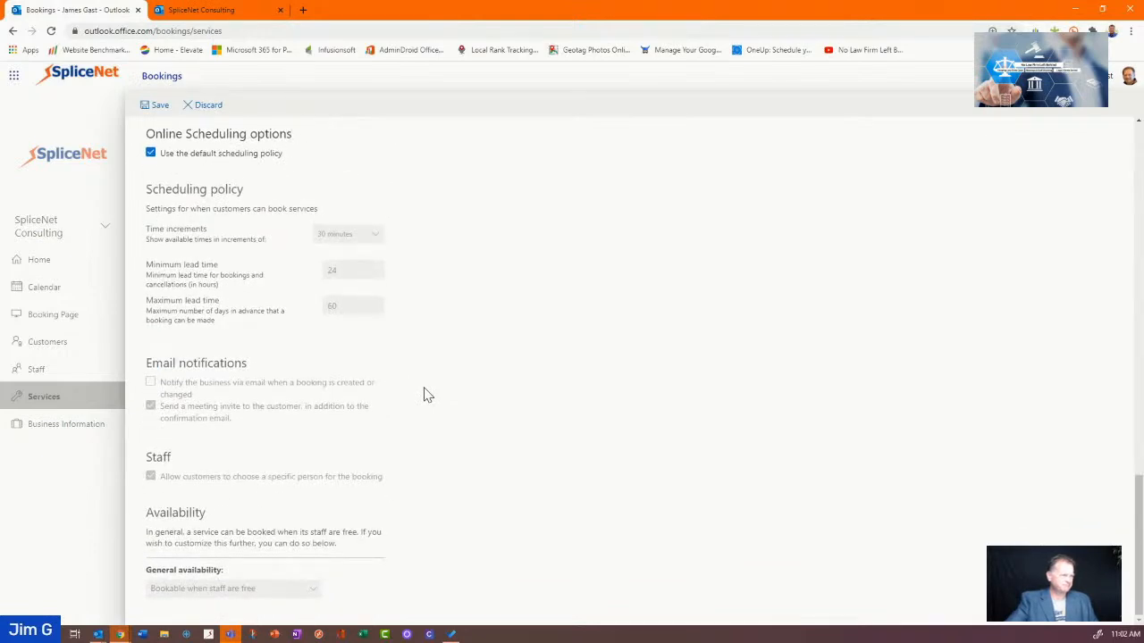
{"action": "scroll", "coordinate": [427, 393], "scroll_direction": "up", "scroll_amount": 9}
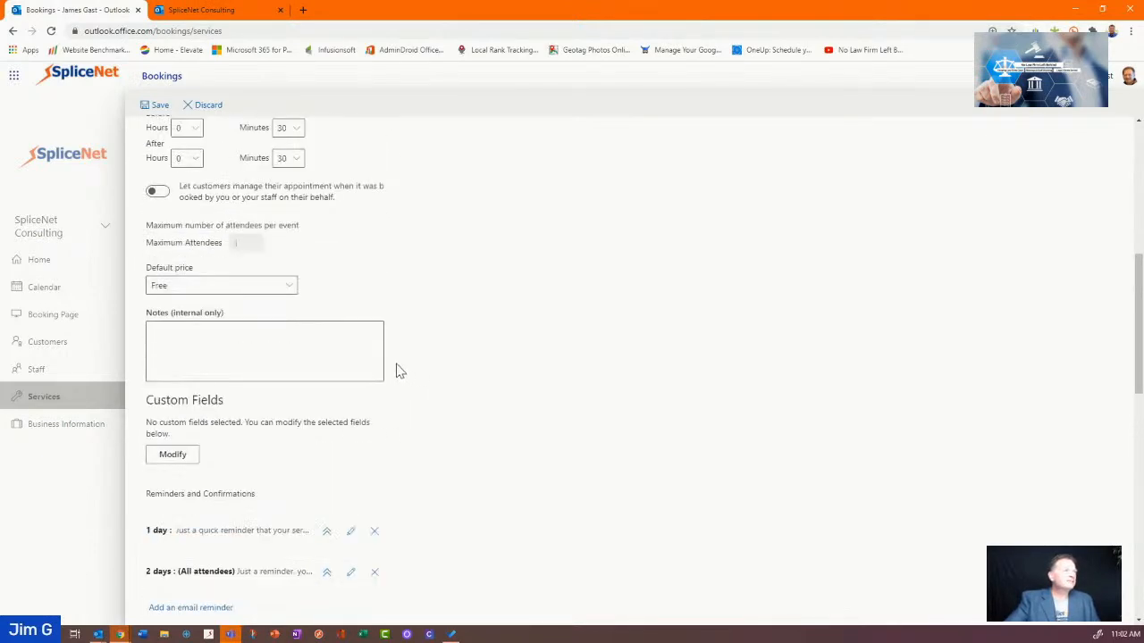
{"action": "scroll", "coordinate": [399, 372], "scroll_direction": "up", "scroll_amount": 5}
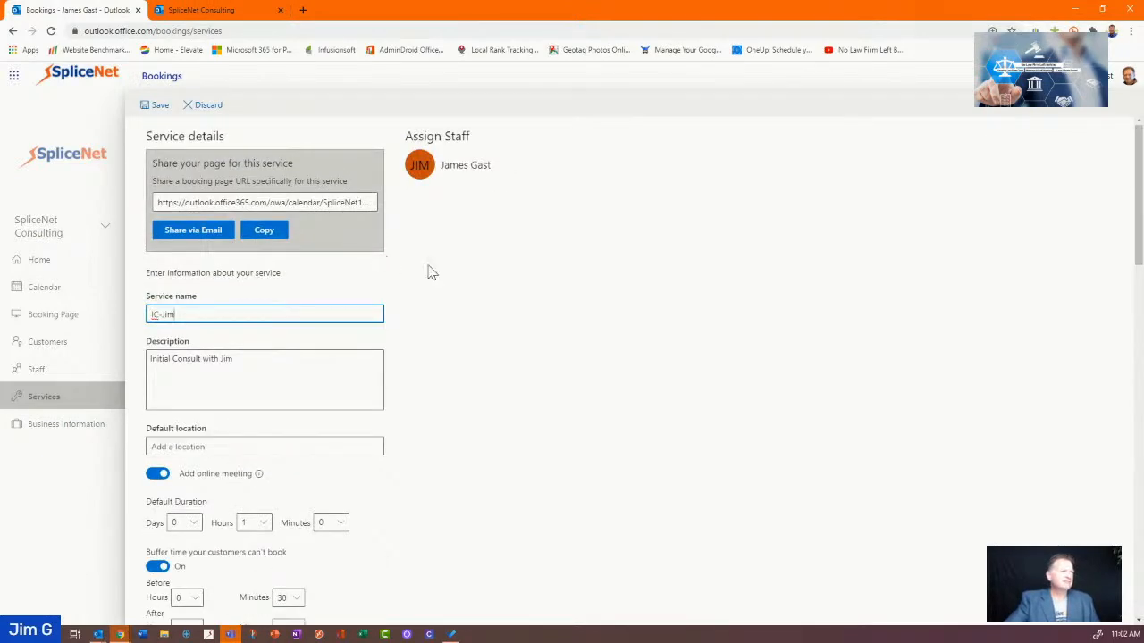
{"action": "left_click", "coordinate": [449, 172]}
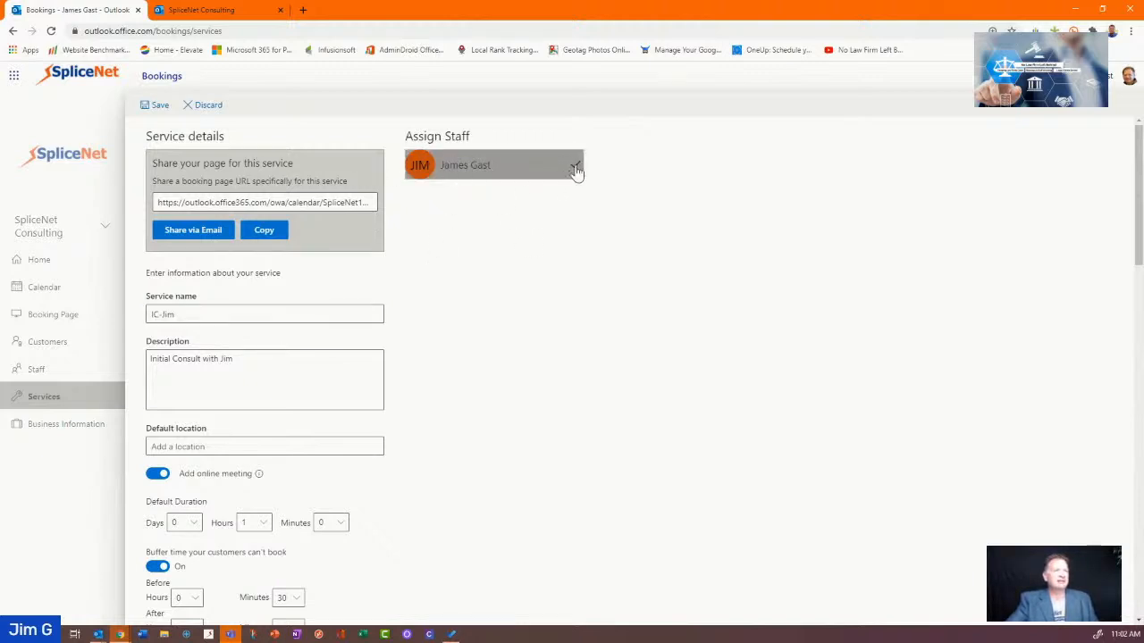
{"action": "left_click", "coordinate": [157, 105]}
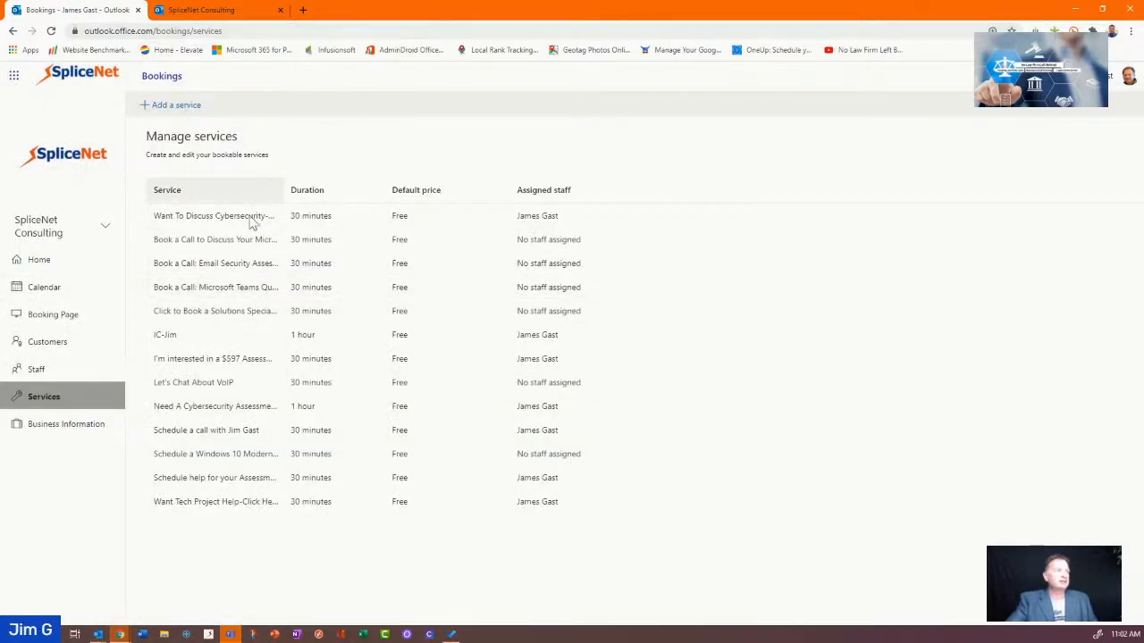
Copy the IC-Jim service's own booking page link and bring the new Outlook message forward
{"action": "left_click", "coordinate": [183, 336]}
{"action": "left_click", "coordinate": [264, 230]}
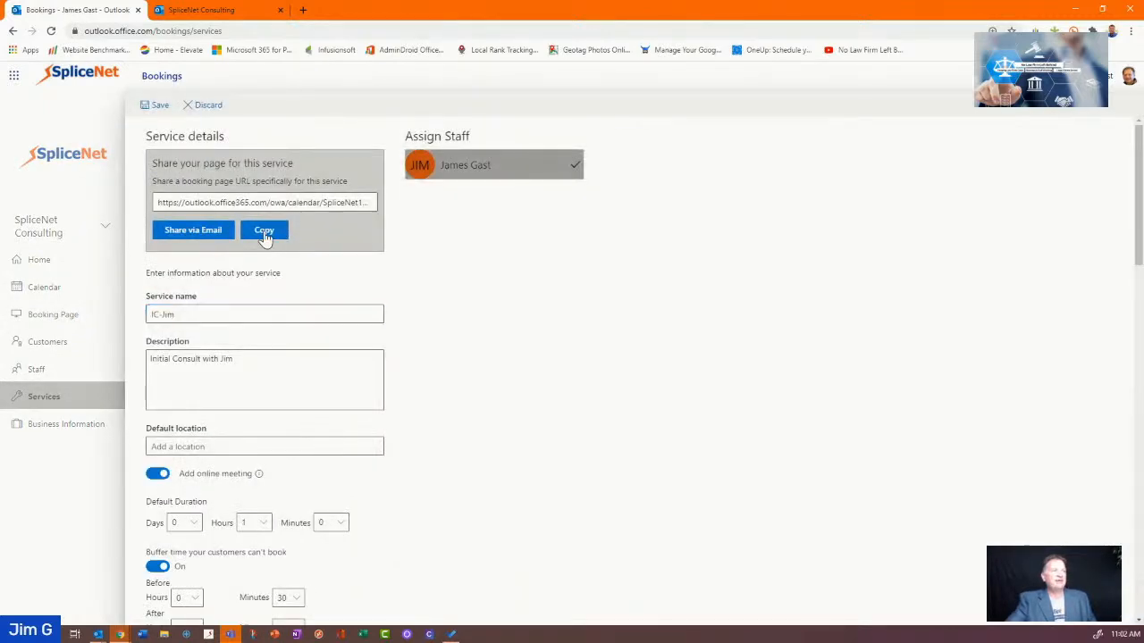
{"action": "right_click", "coordinate": [525, 97]}
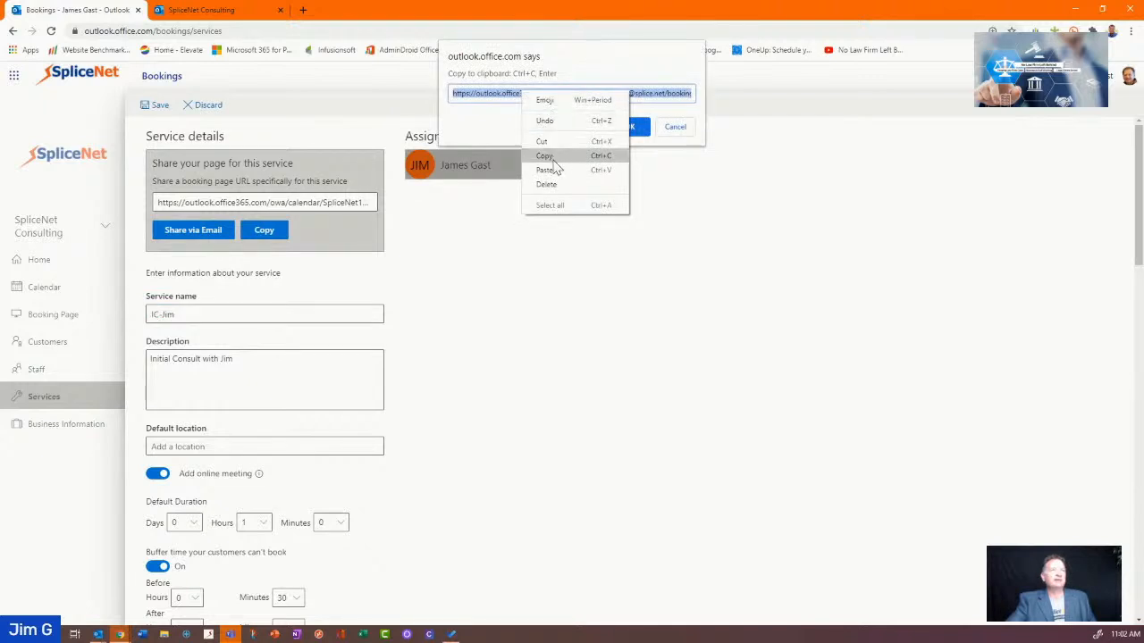
{"action": "left_click", "coordinate": [547, 151]}
{"action": "left_click", "coordinate": [675, 127]}
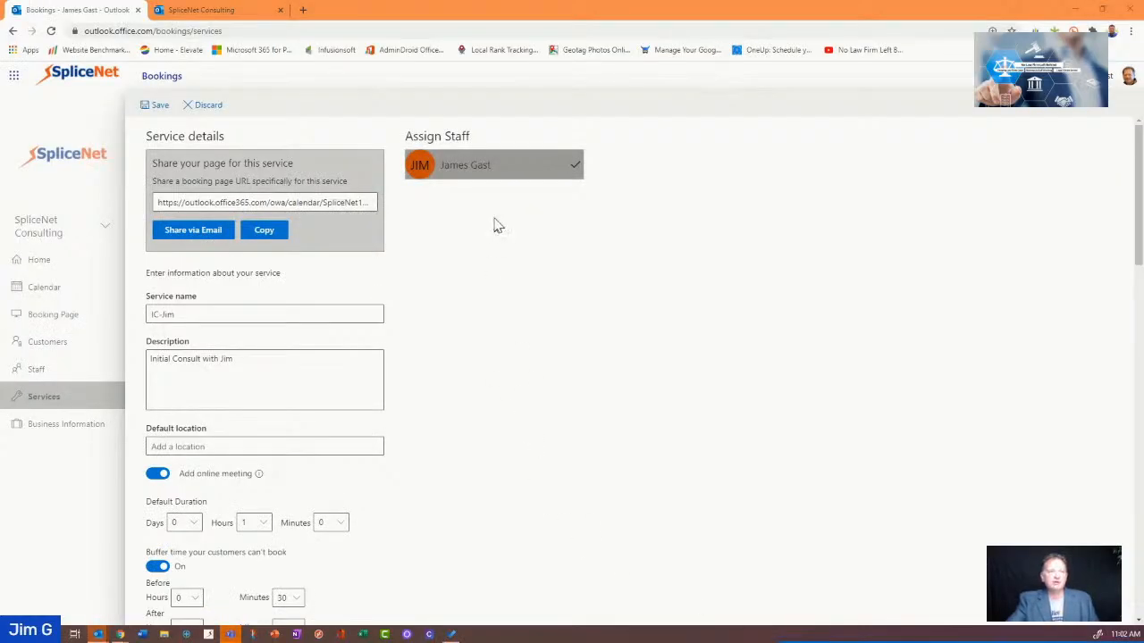
{"action": "left_click_drag", "start_coordinate": [498, 224], "coordinate": [305, 4]}
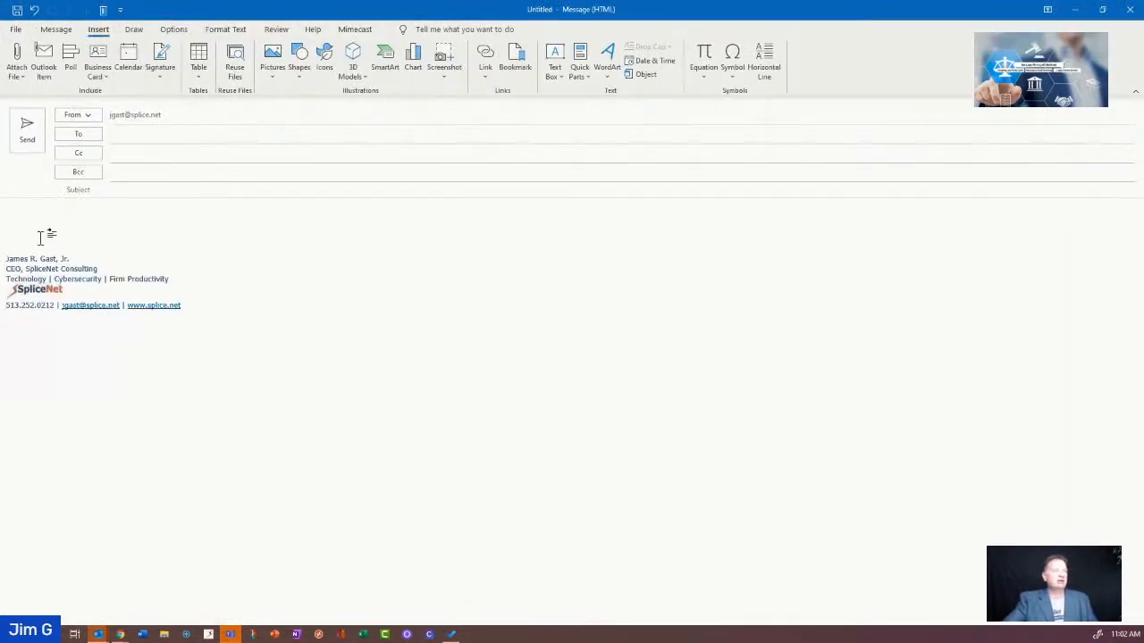
Type 'Schedule a meeting with me' into the Bookings Link signature
{"action": "left_click", "coordinate": [166, 78]}
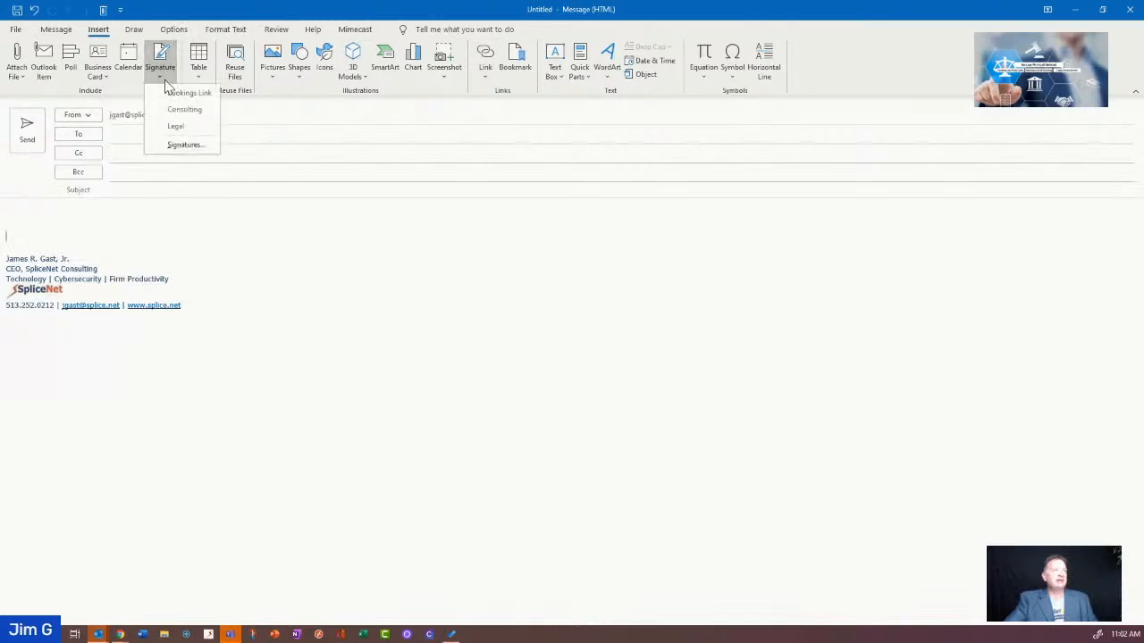
{"action": "left_click", "coordinate": [185, 145]}
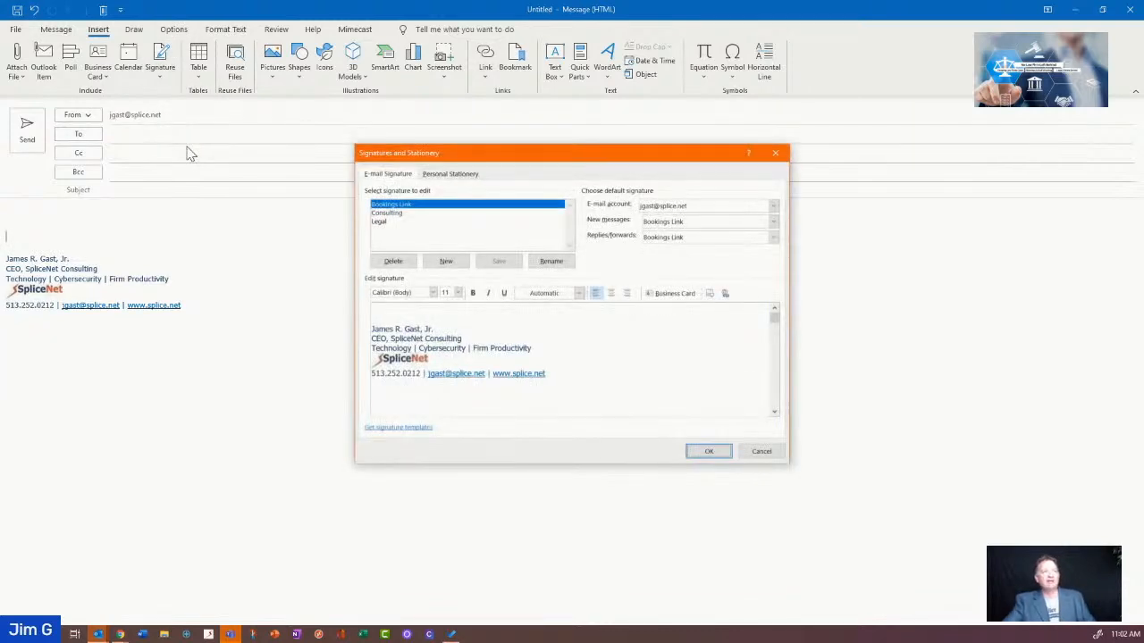
{"action": "left_click", "coordinate": [394, 310]}
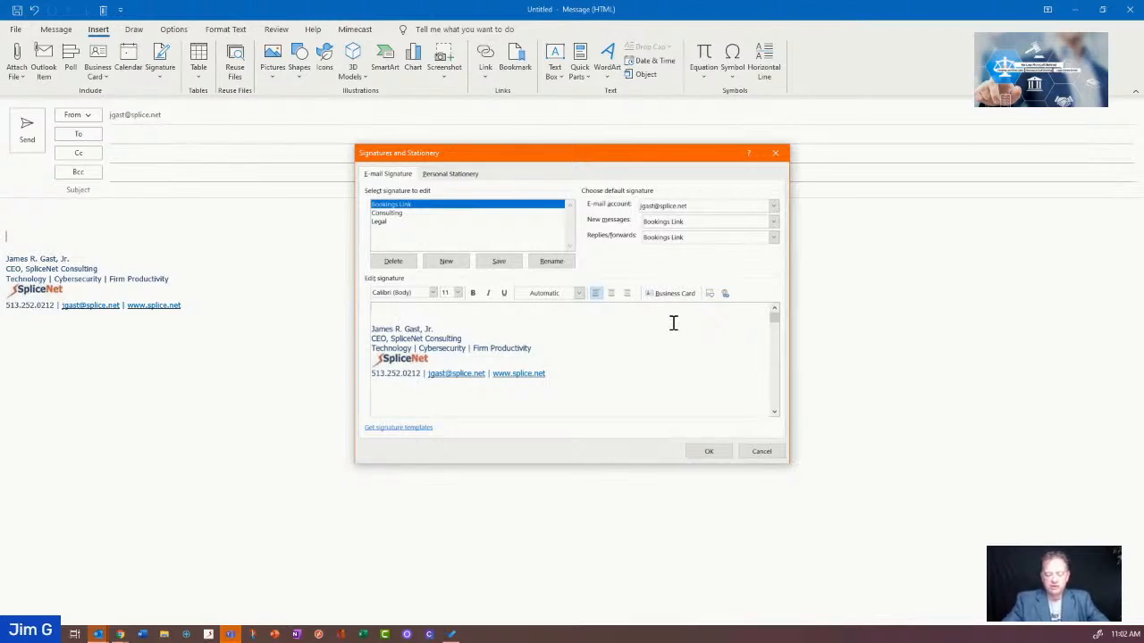
{"action": "type", "text": "Schedule a meeting with me"}
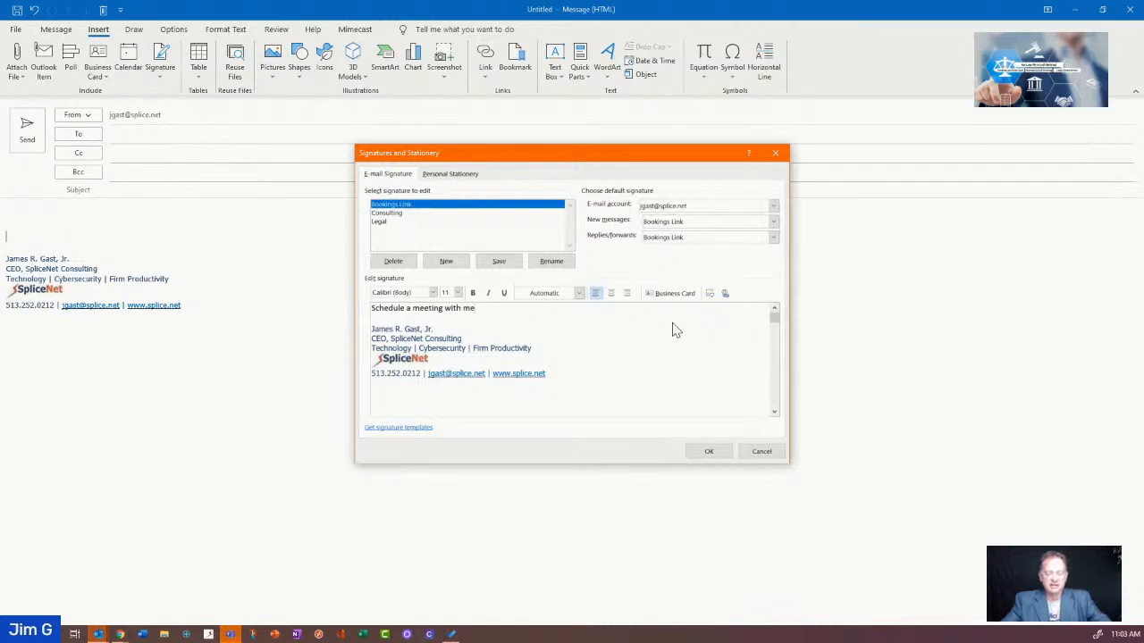
Hyperlink that line to the copied booking page URL and save the signature
{"action": "key", "text": "shift+Home"}
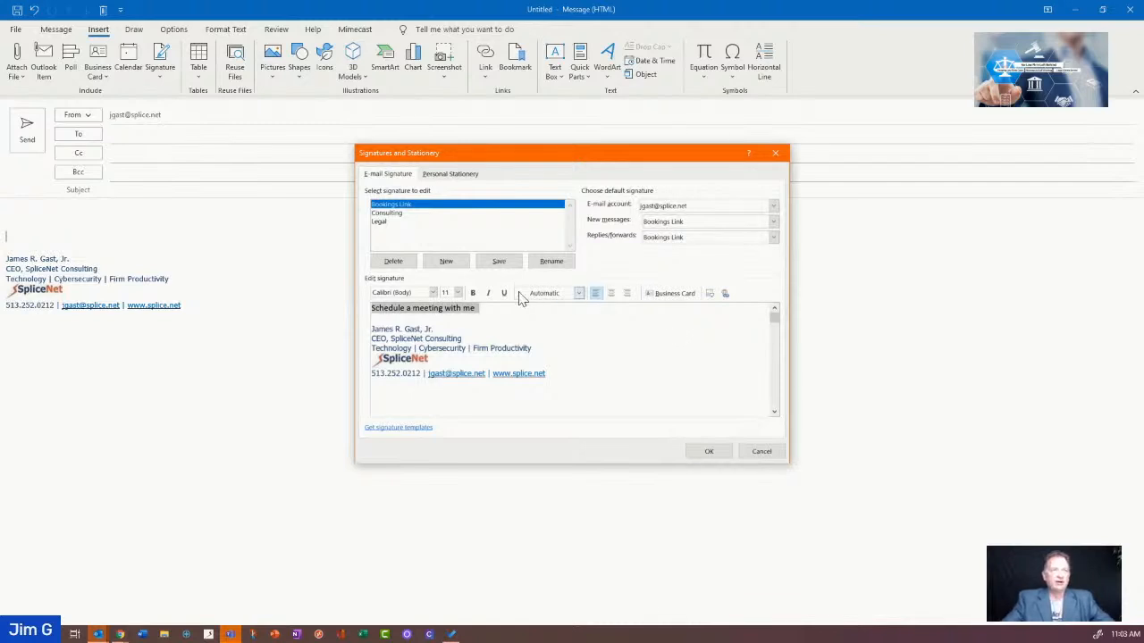
{"action": "left_click", "coordinate": [726, 294]}
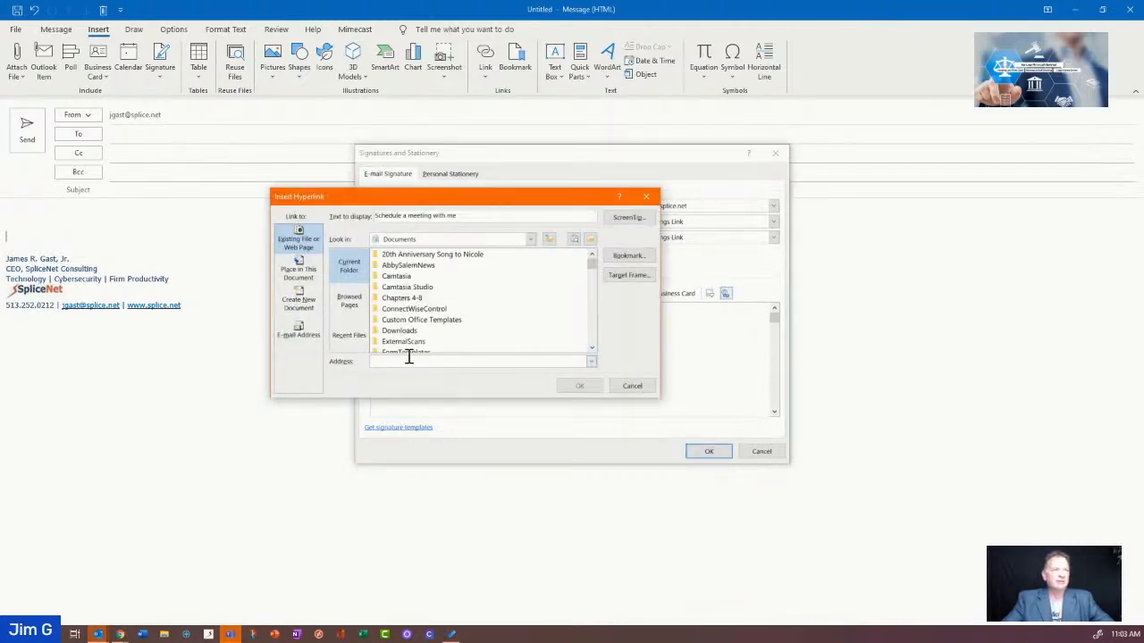
{"action": "left_click", "coordinate": [407, 360]}
{"action": "key", "text": "ctrl+v"}
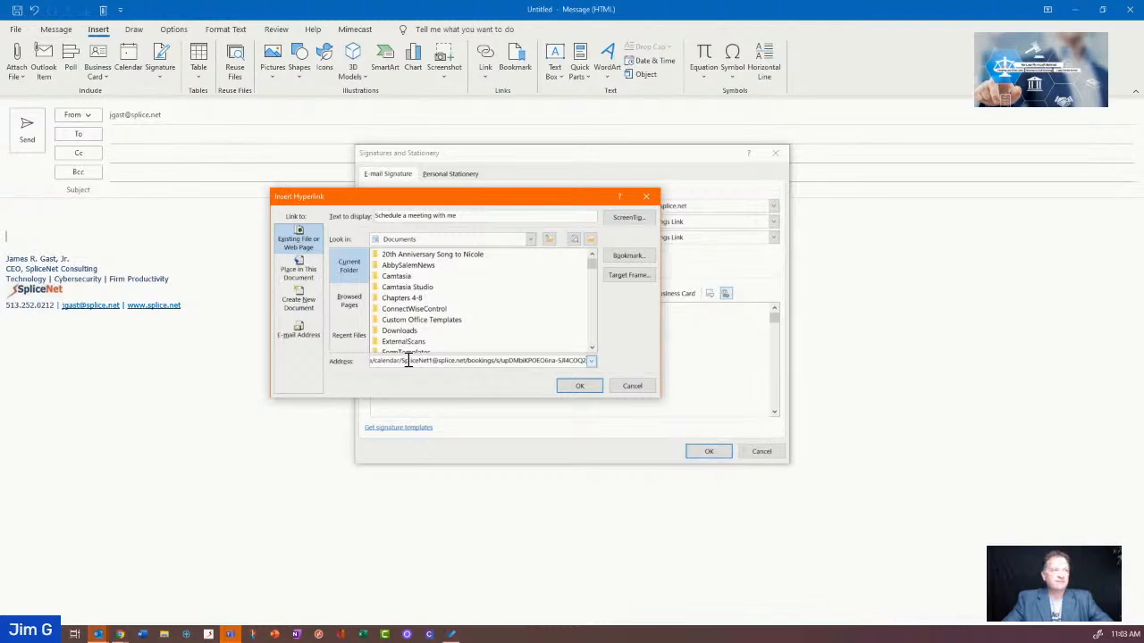
{"action": "left_click", "coordinate": [580, 386]}
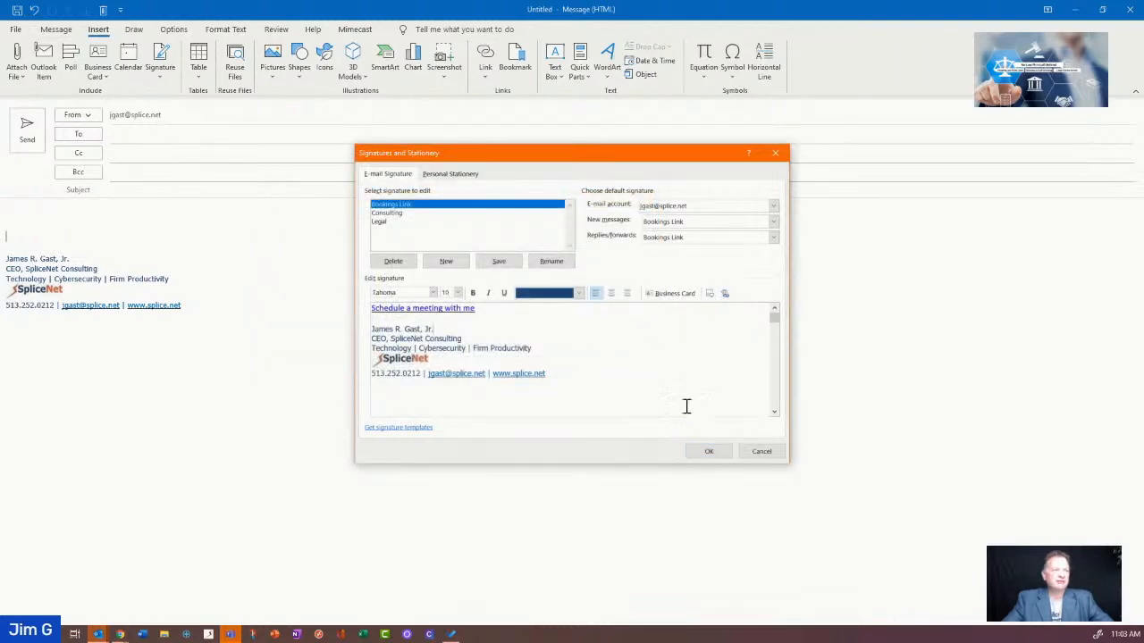
{"action": "left_click", "coordinate": [711, 451]}
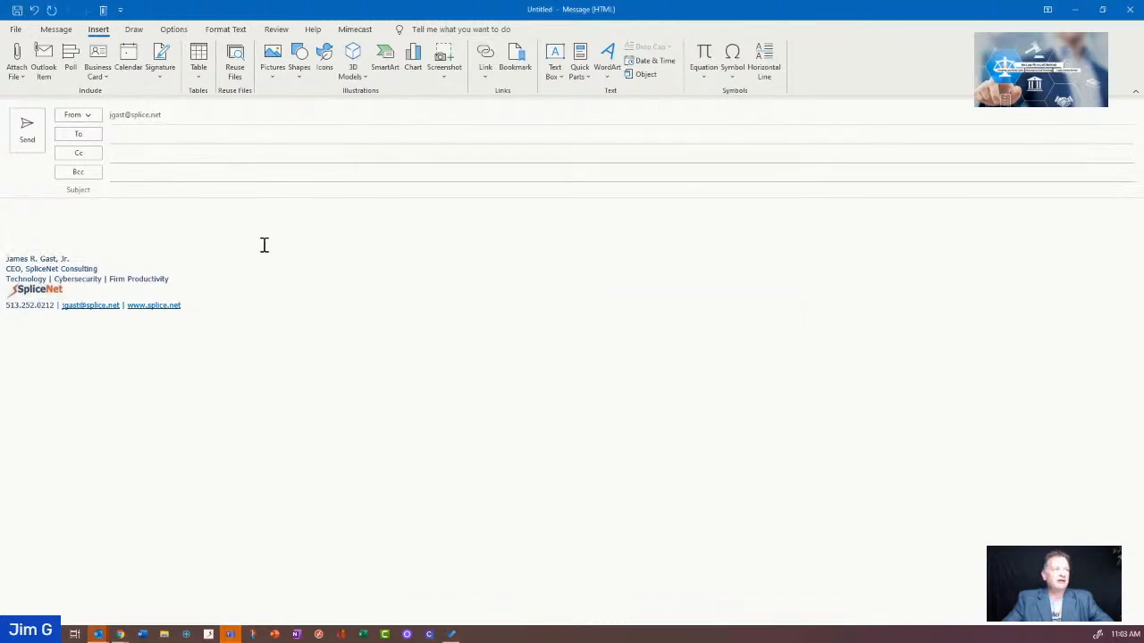
Insert the Bookings Link signature, test its link opens the IC-Jim booking page, and return to Bookings
{"action": "left_click", "coordinate": [160, 65]}
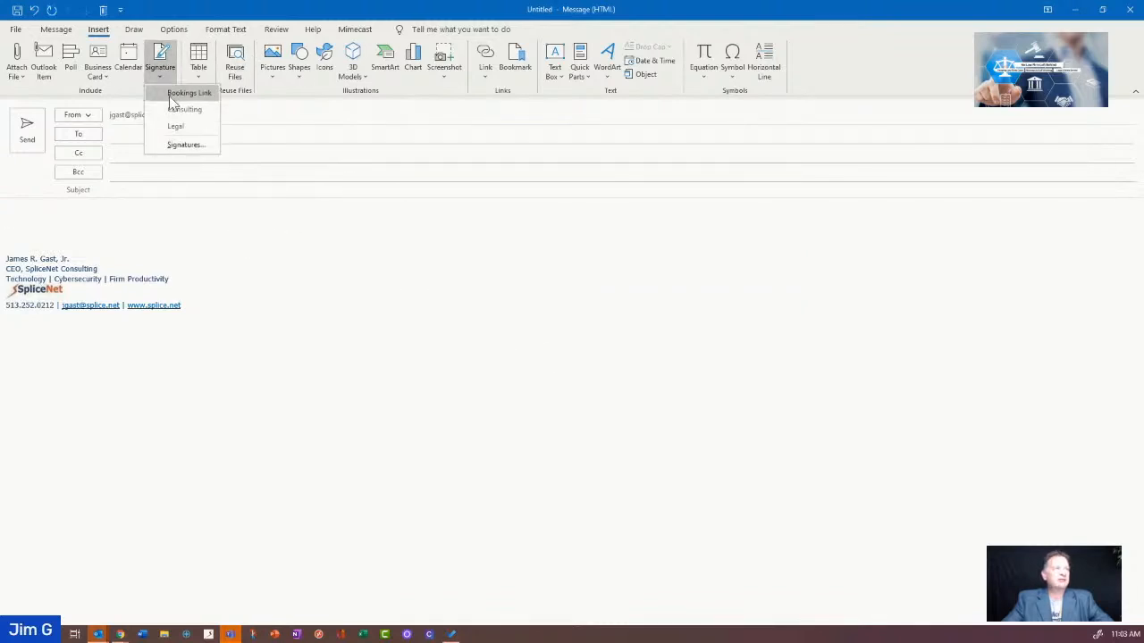
{"action": "left_click", "coordinate": [187, 93]}
{"action": "mouse_move", "coordinate": [77, 236]}
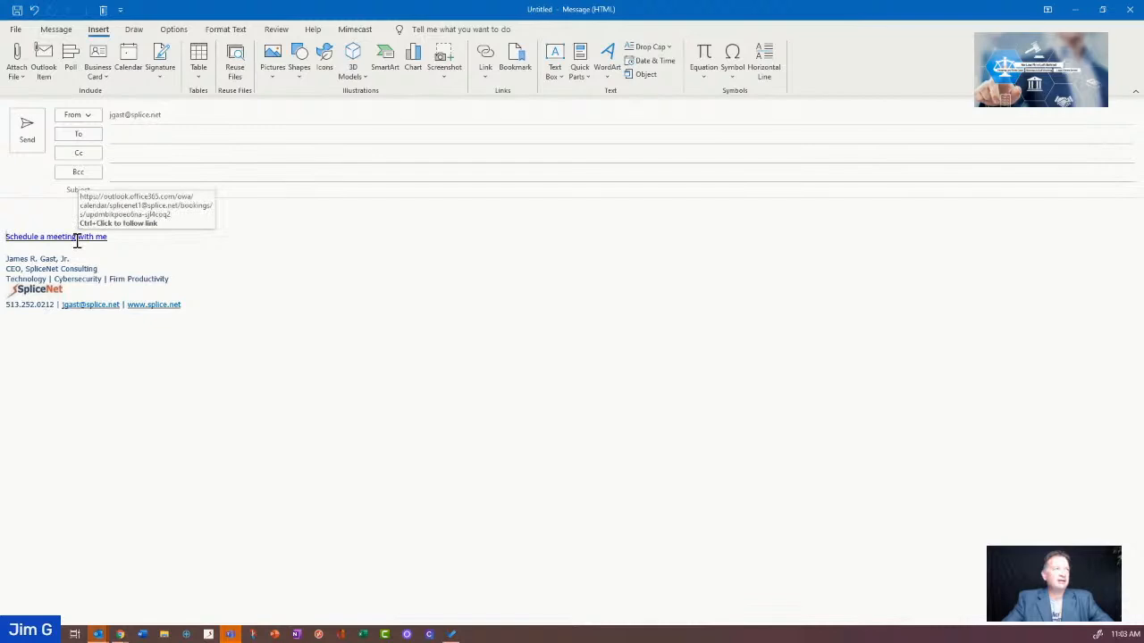
{"action": "left_click", "coordinate": [78, 240], "text": "ctrl"}
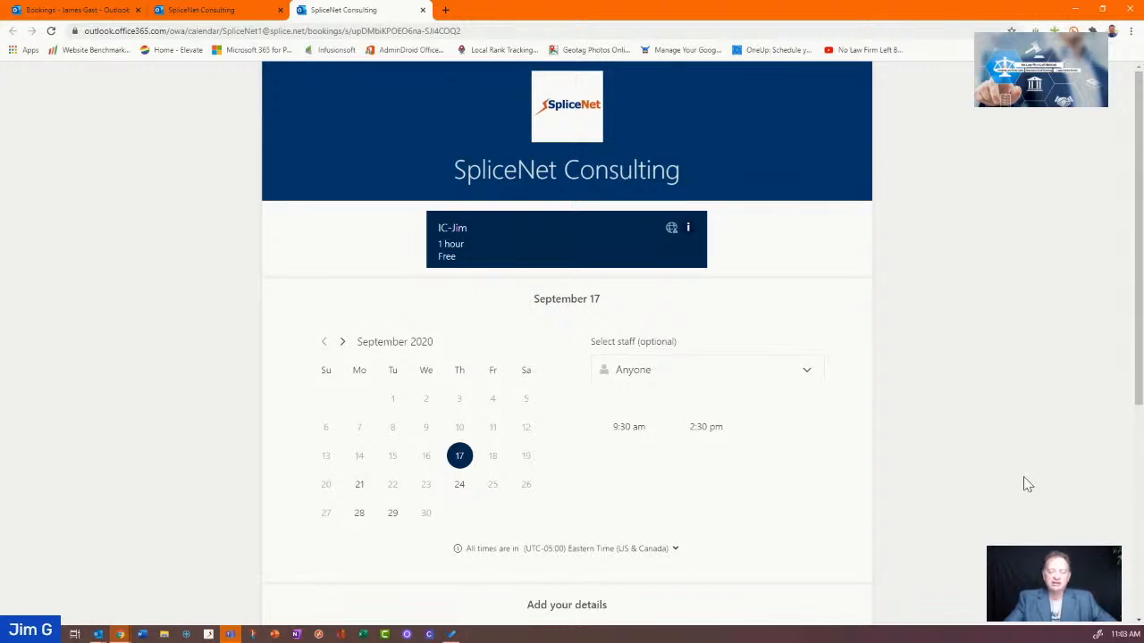
{"action": "left_click", "coordinate": [219, 13]}
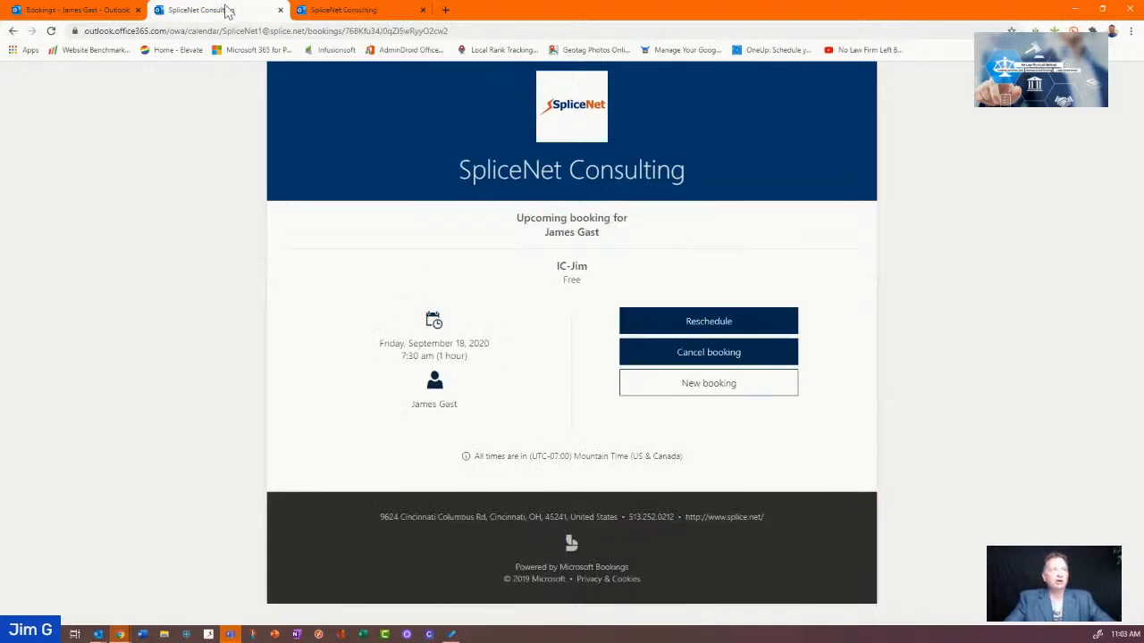
{"action": "left_click", "coordinate": [59, 15]}
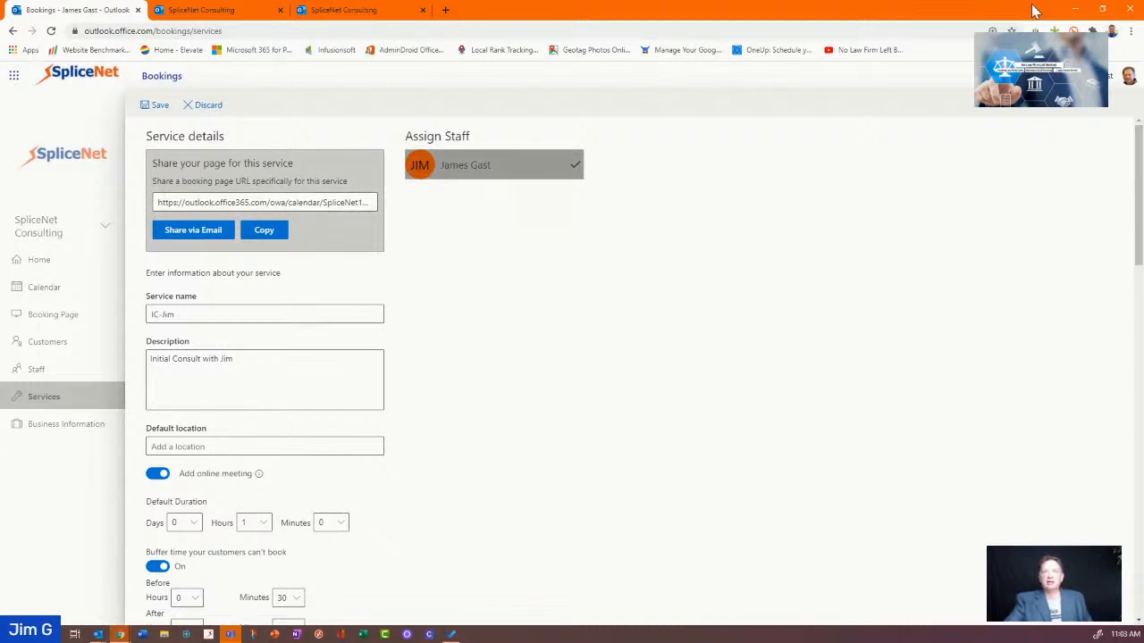
Create a desktop shortcut to the IC-Jim booking page and test-open it
{"action": "left_click", "coordinate": [1075, 11]}
{"action": "left_click", "coordinate": [1076, 11]}
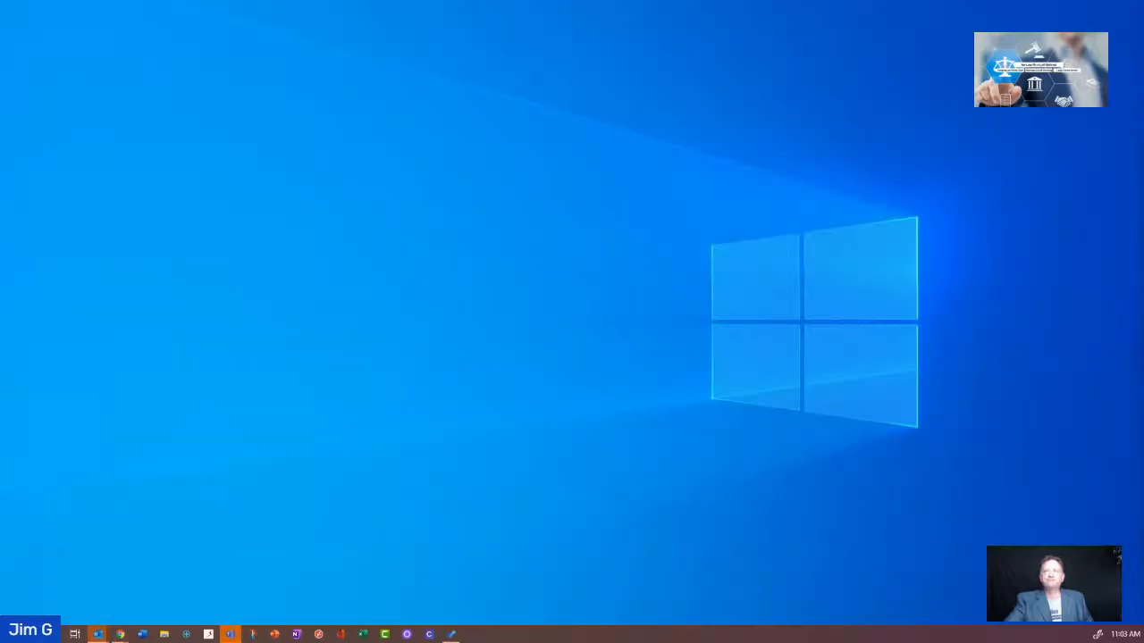
{"action": "left_click_drag", "start_coordinate": [1143, 299], "coordinate": [577, 230]}
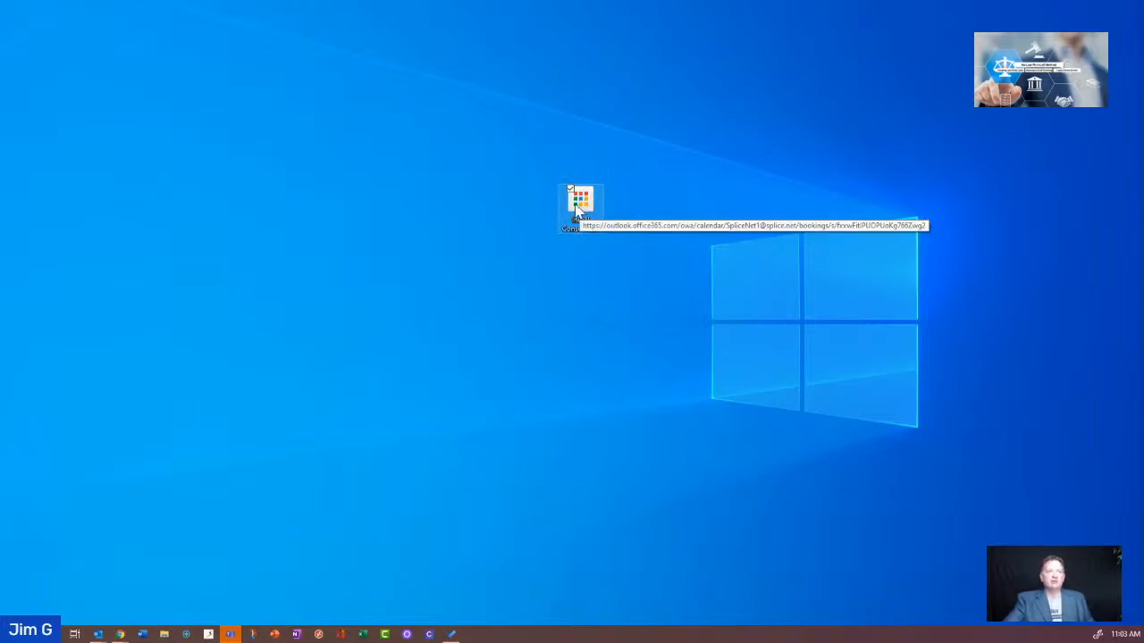
{"action": "double_click", "coordinate": [576, 212]}
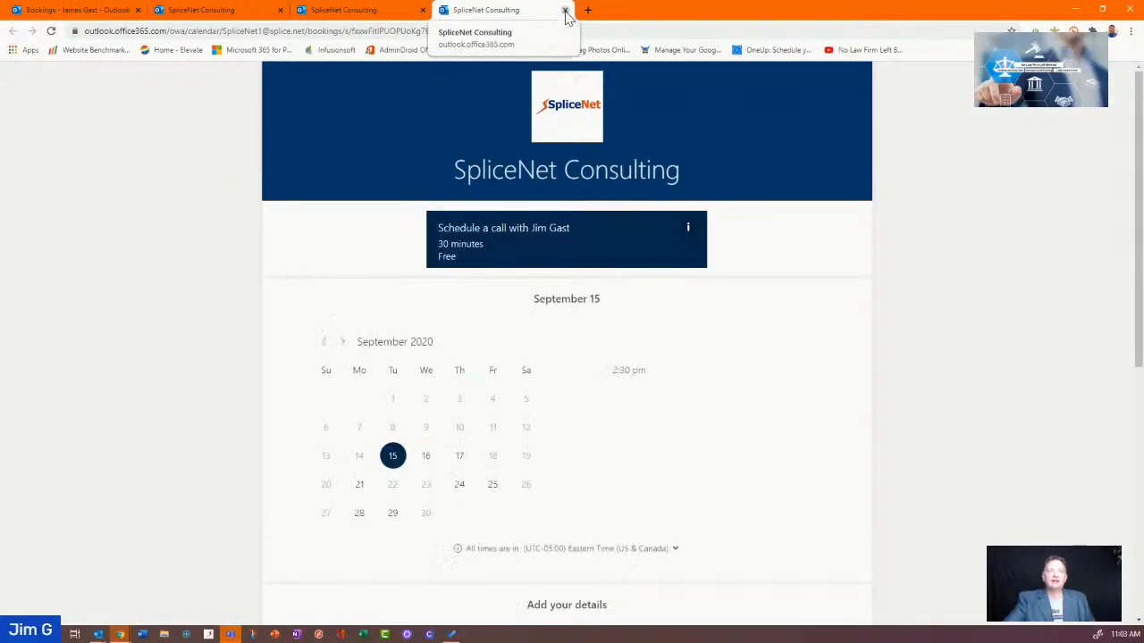
{"action": "left_click", "coordinate": [565, 10]}
Move the shortcut to the desktop's top-left corner and restore the SpliceNet Consulting browser window
{"action": "left_click", "coordinate": [1078, 11]}
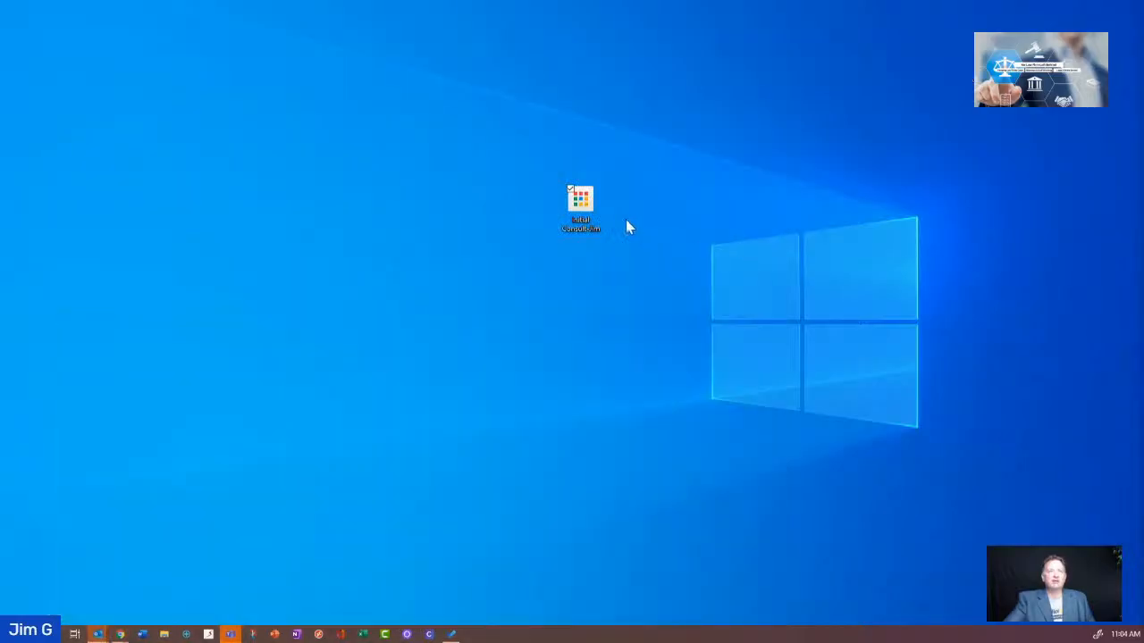
{"action": "left_click_drag", "start_coordinate": [579, 203], "coordinate": [71, 96]}
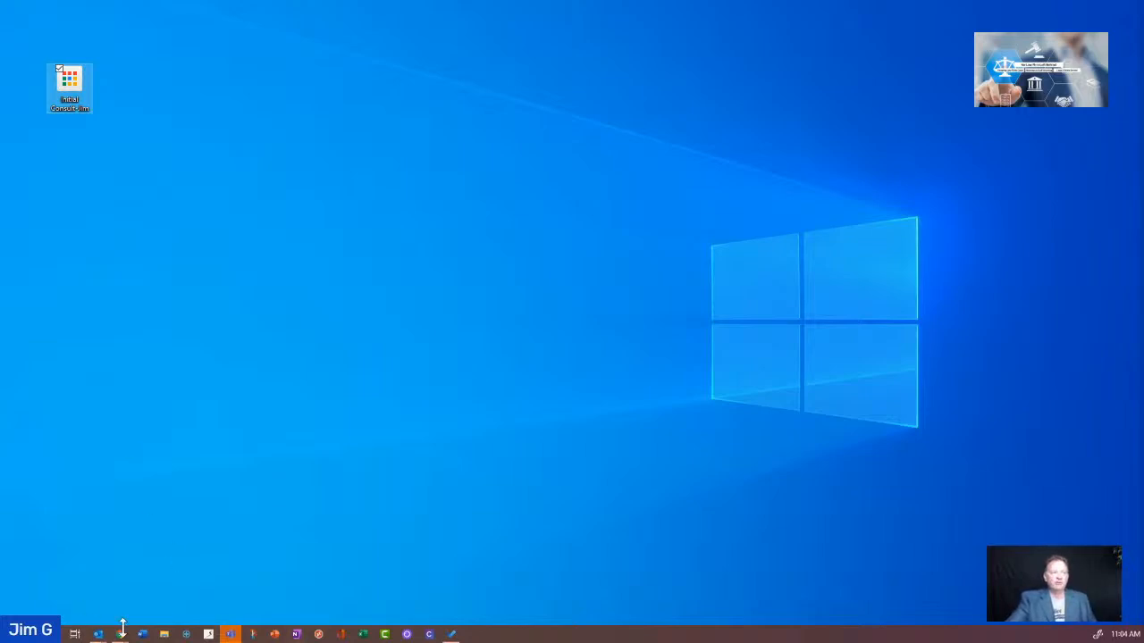
{"action": "mouse_move", "coordinate": [120, 627]}
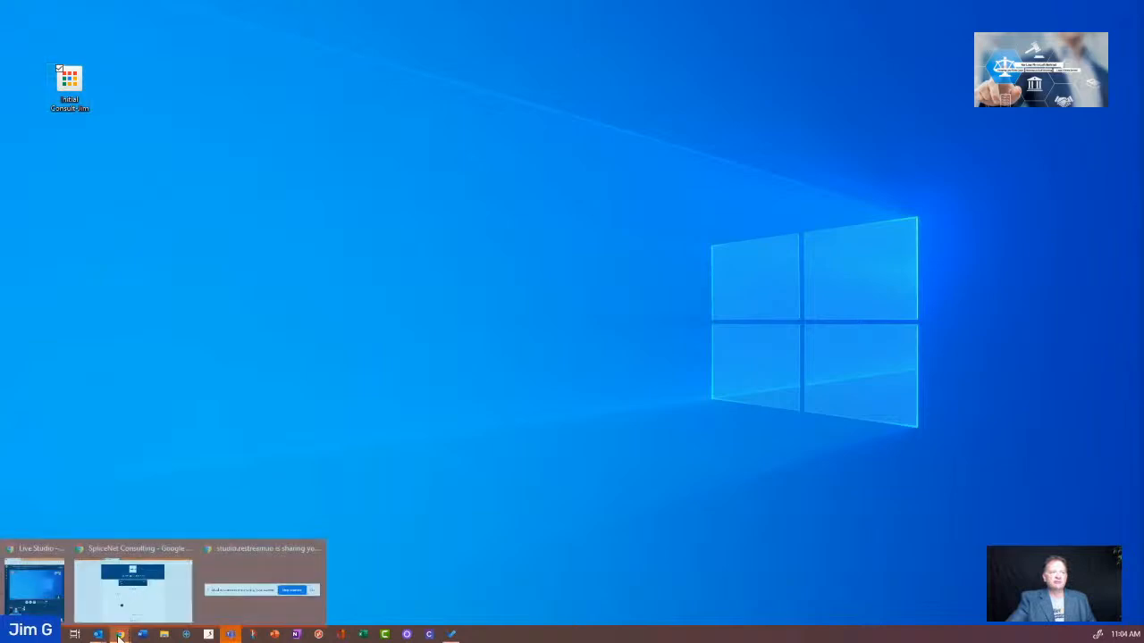
{"action": "left_click", "coordinate": [143, 593]}
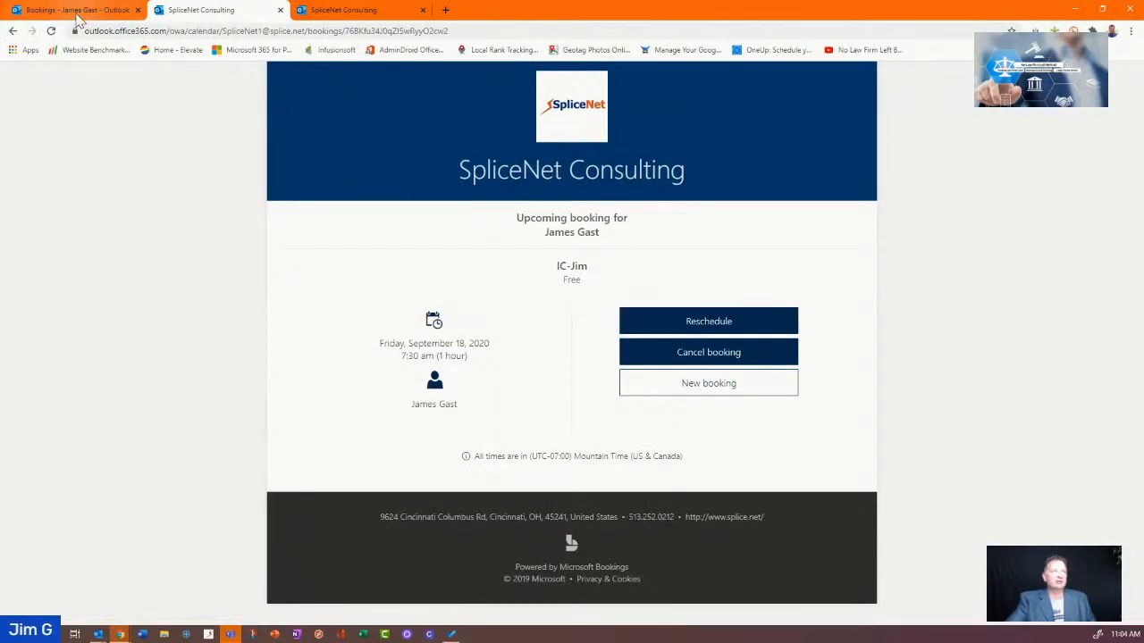